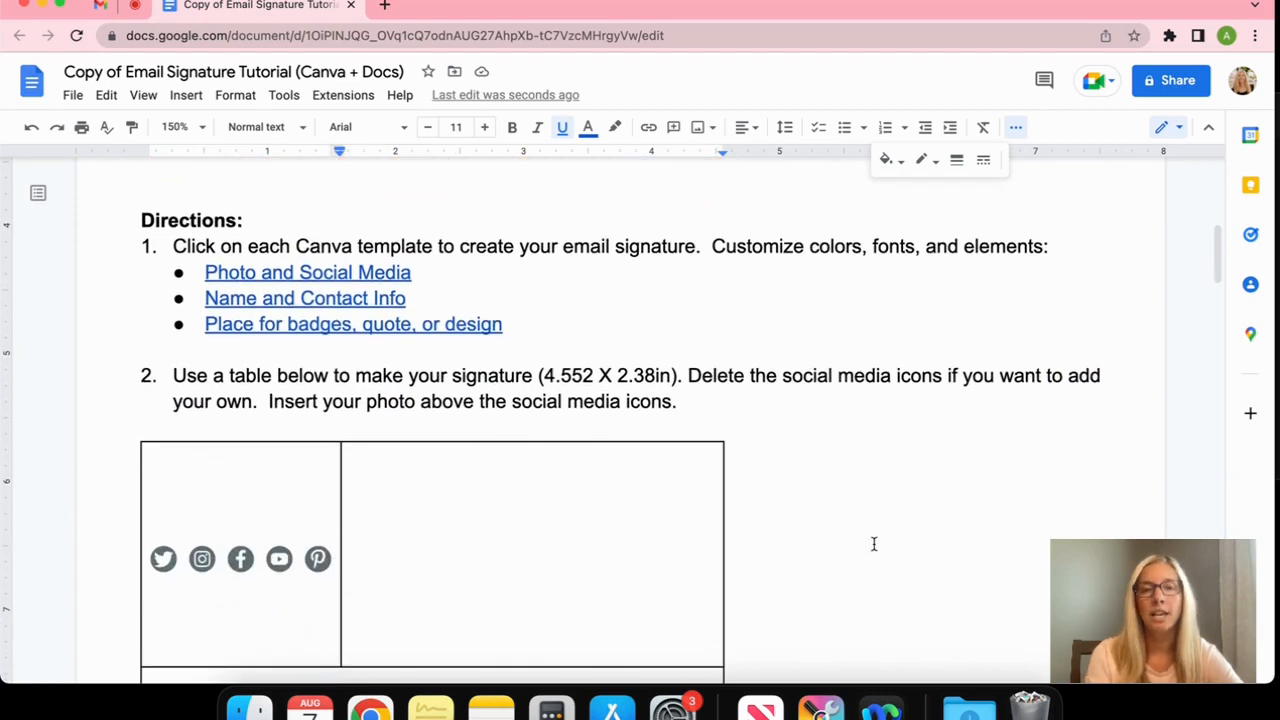
Scroll through both blank signature tables, then back up to the Canva for Education page
scroll(873, 543, down, 1)
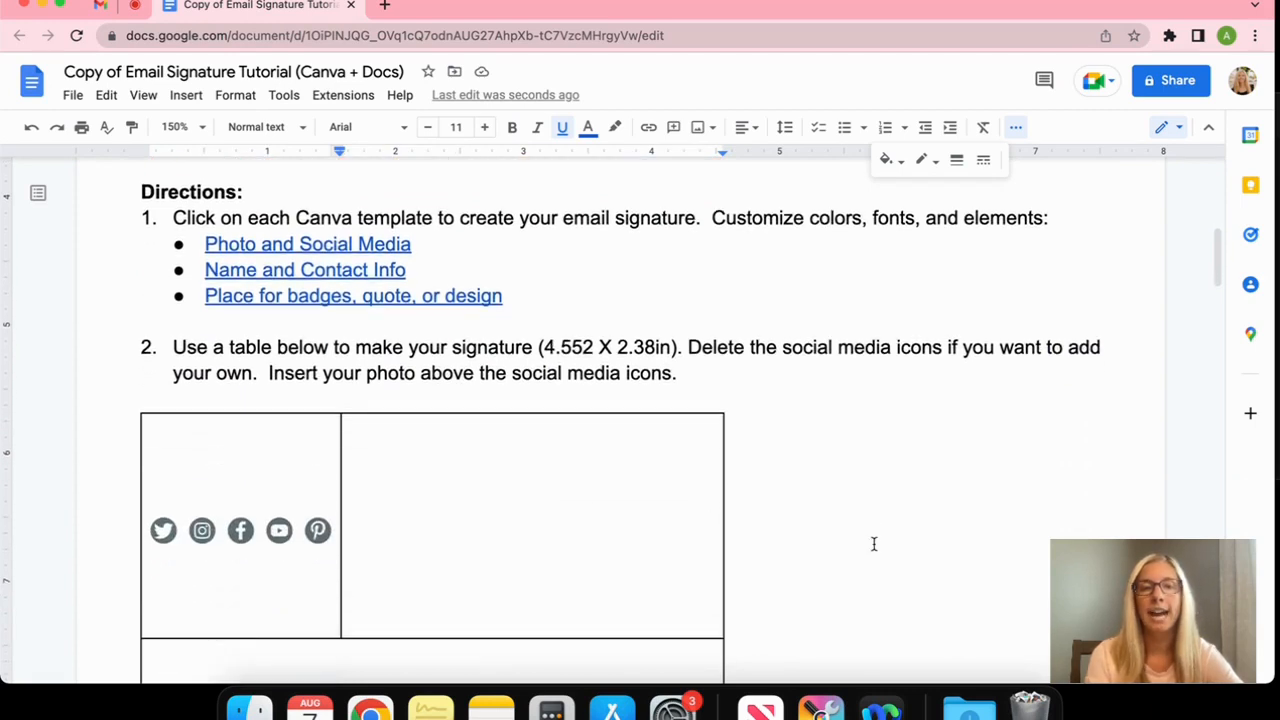
scroll(873, 543, down, 12)
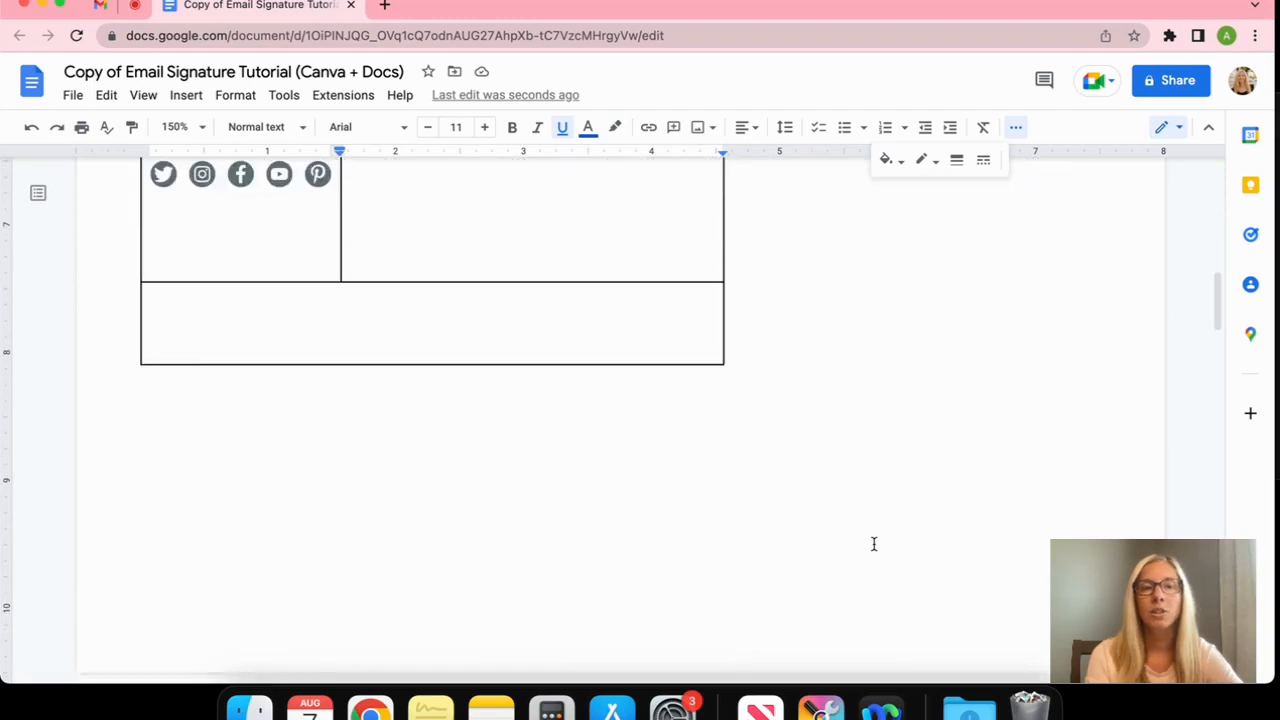
scroll(873, 543, down, 4)
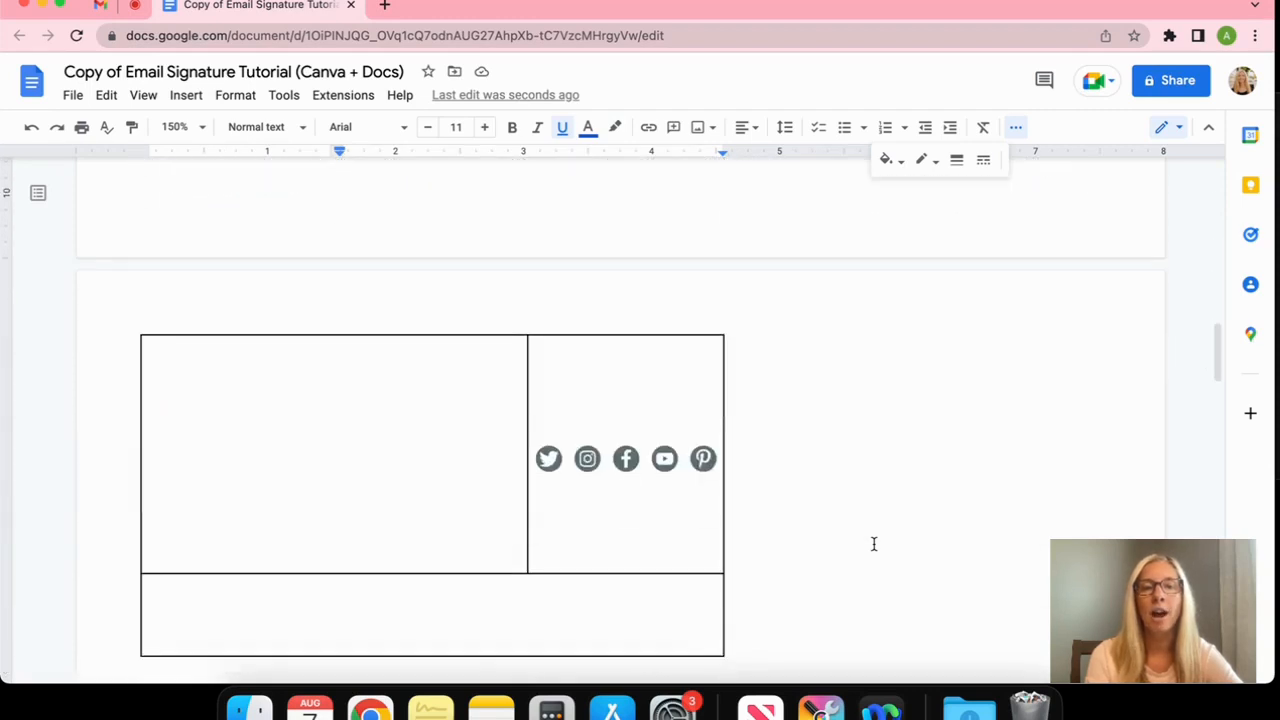
scroll(873, 543, up, 14)
scroll(873, 543, up, 1)
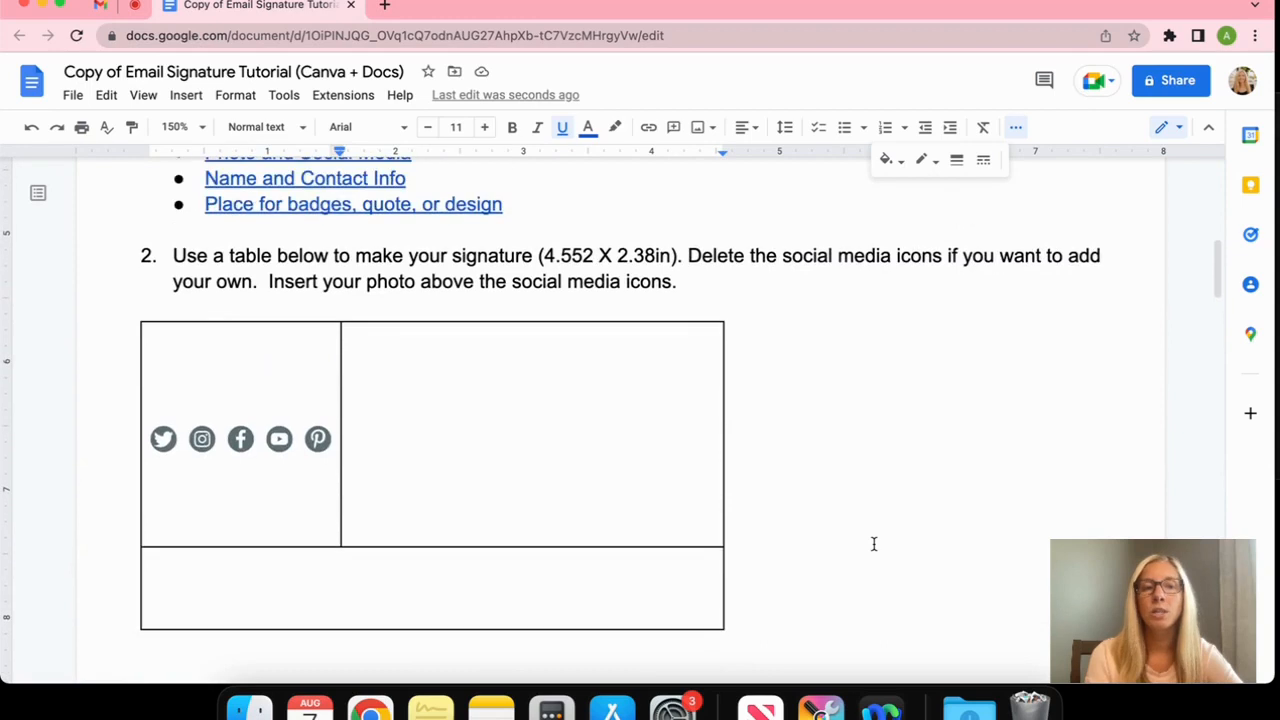
scroll(873, 543, up, 1)
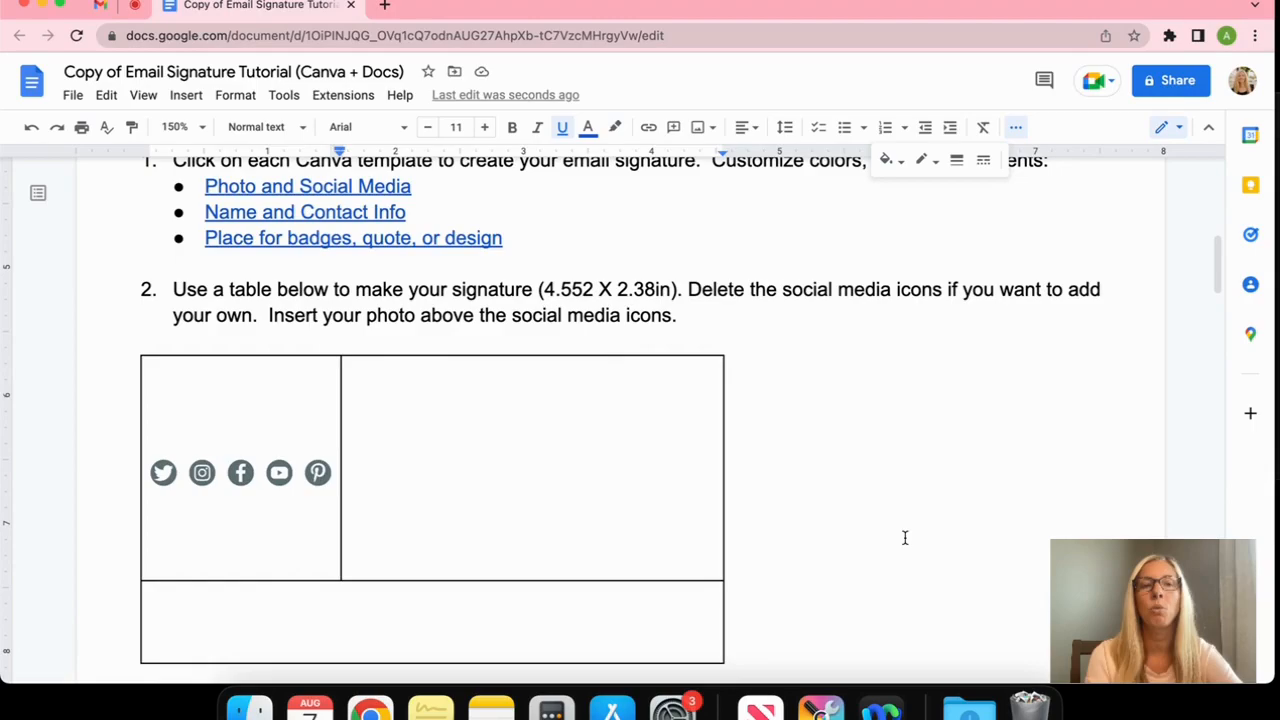
scroll(905, 538, up, 5)
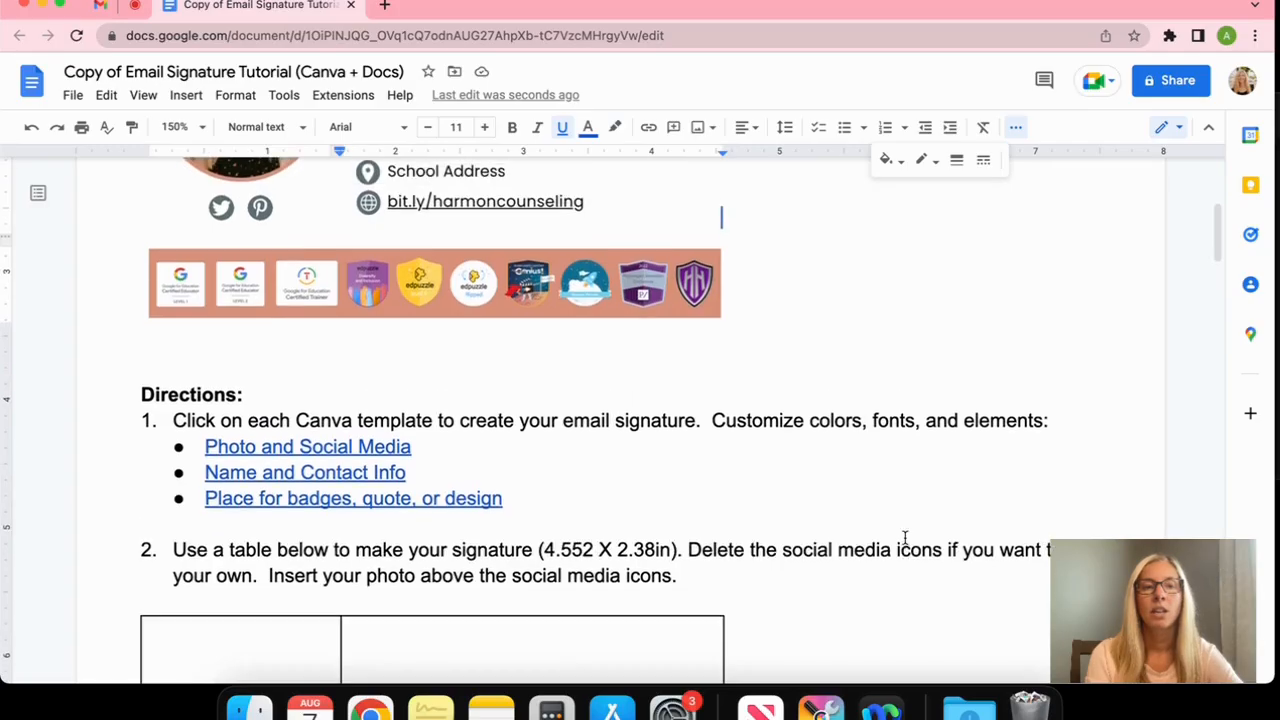
Scroll up to the sample signature and preview the Photo and Social Media link's Canva address
scroll(905, 538, up, 1)
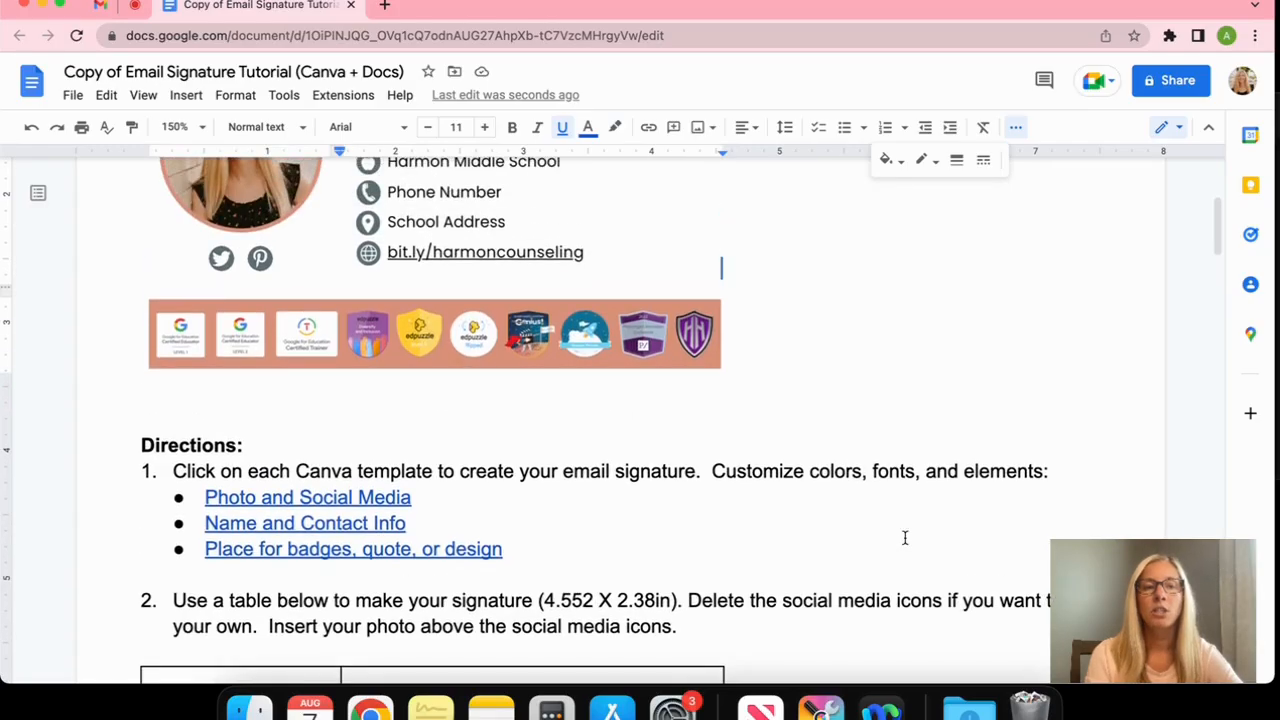
scroll(388, 499, up, 2)
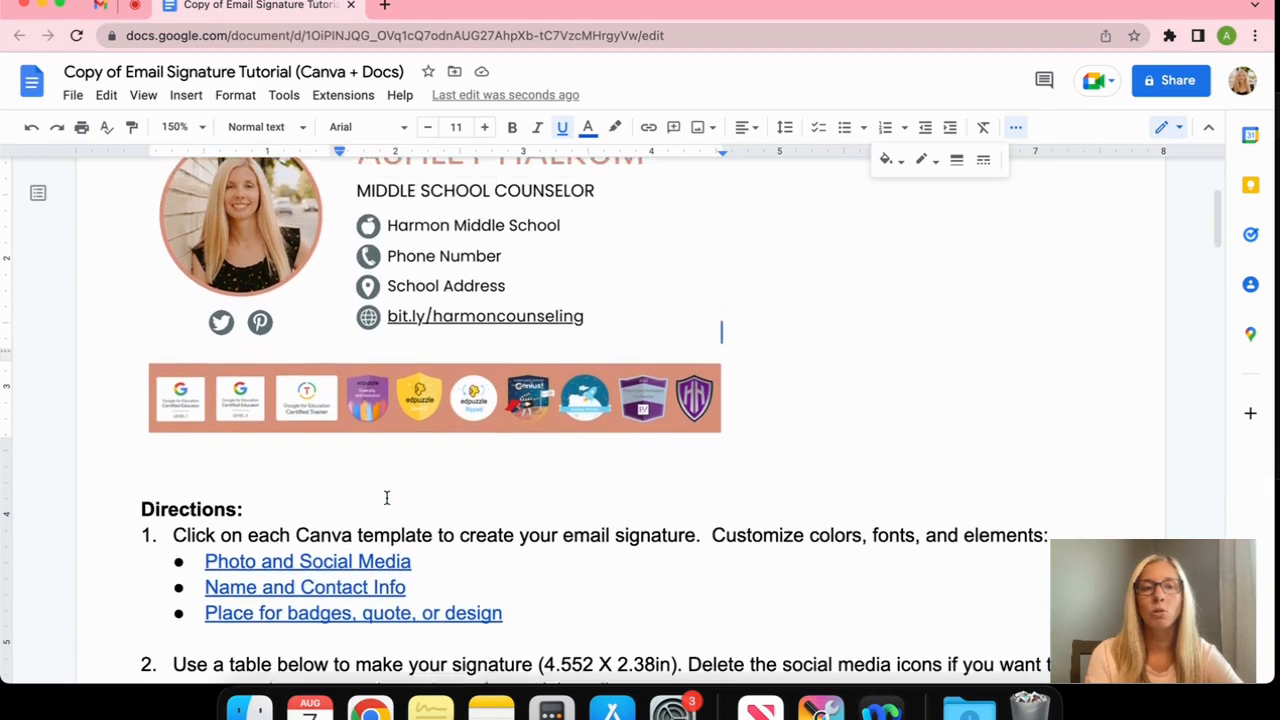
click(389, 575)
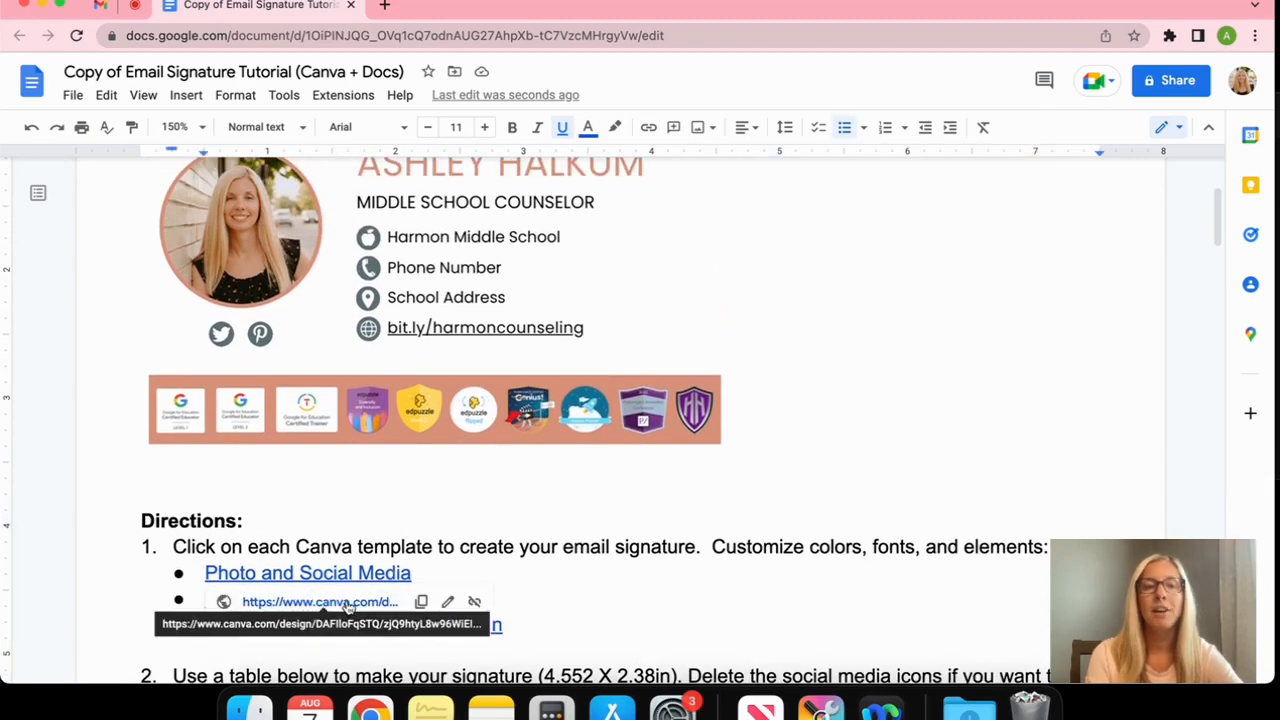
Open the Email Signature Photo + Social template as an editable copy and browse uploaded images
click(320, 601)
click(694, 583)
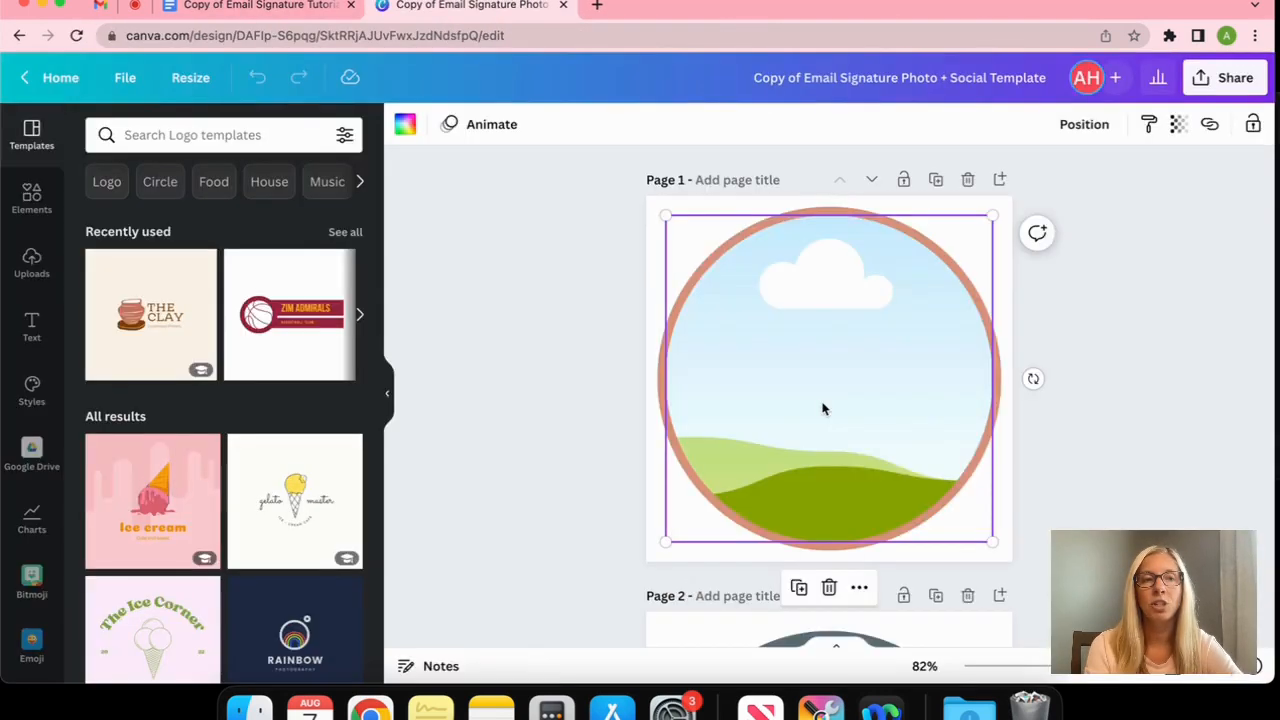
click(33, 264)
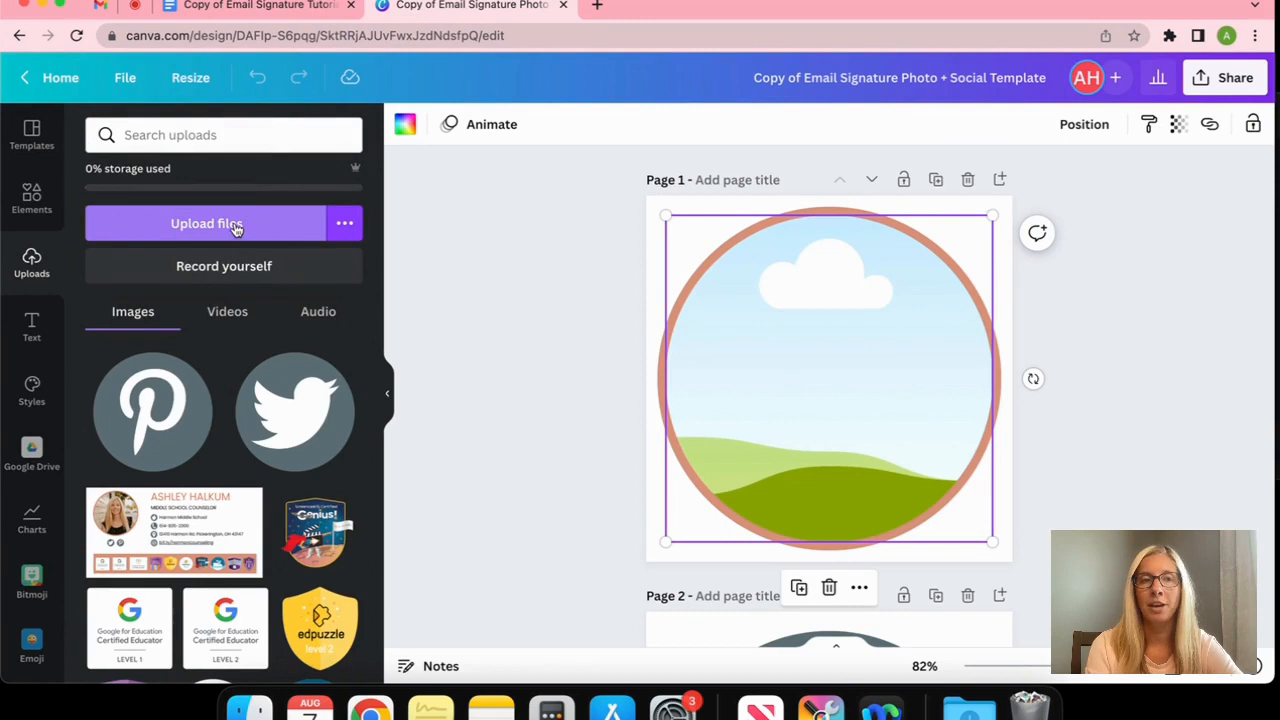
scroll(196, 428, down, 3)
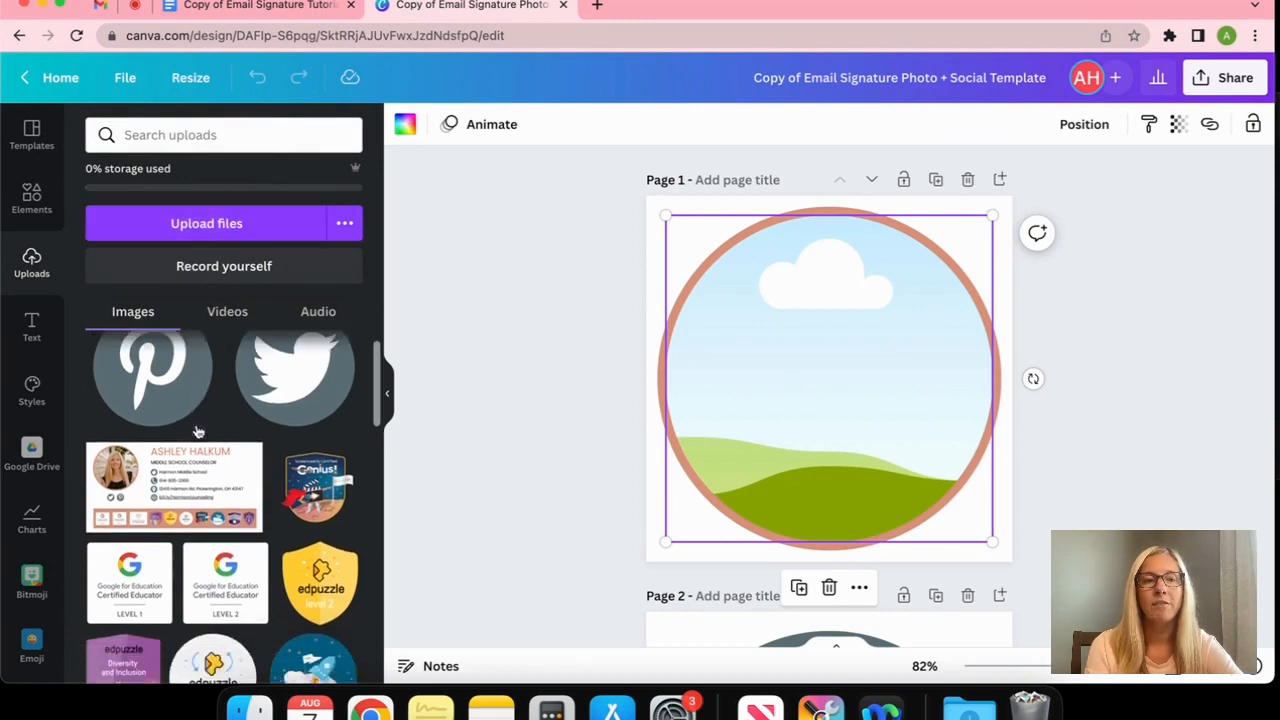
scroll(196, 428, down, 6)
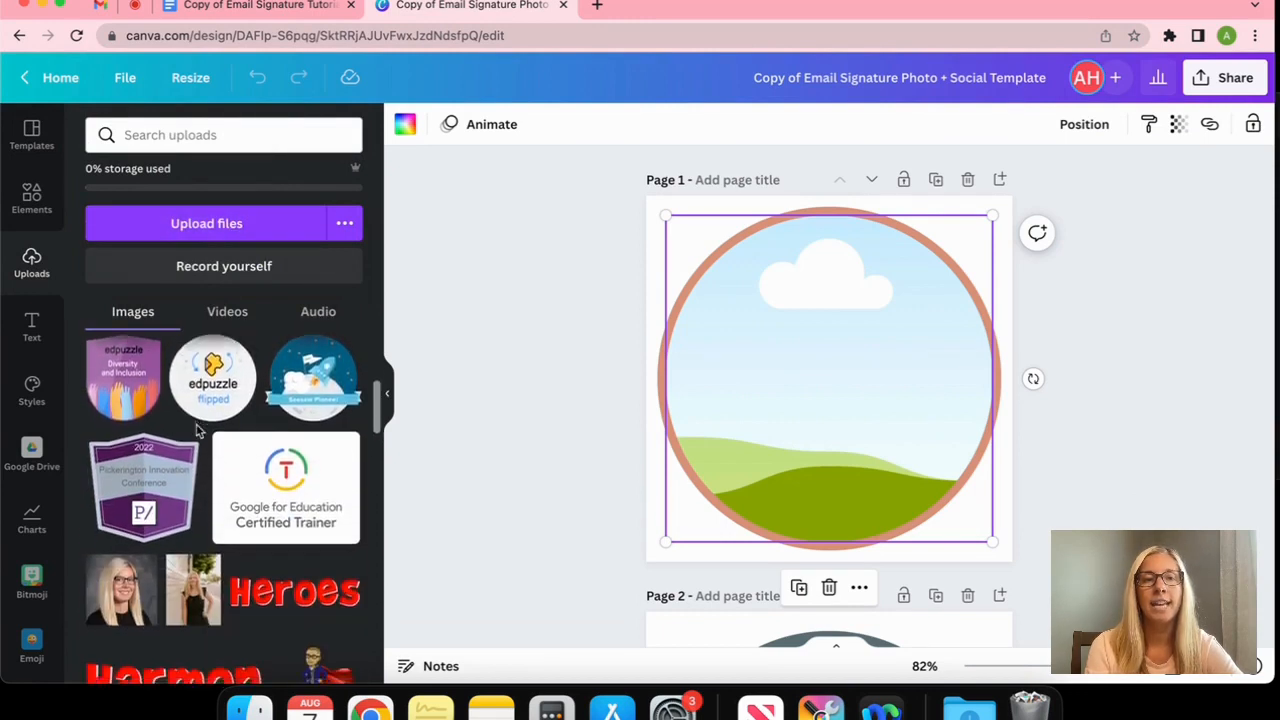
scroll(196, 430, down, 1)
Drop the portrait into page 1's circle frame, enlarged and shifted to centre the woman's face
drag(200, 470, 815, 340)
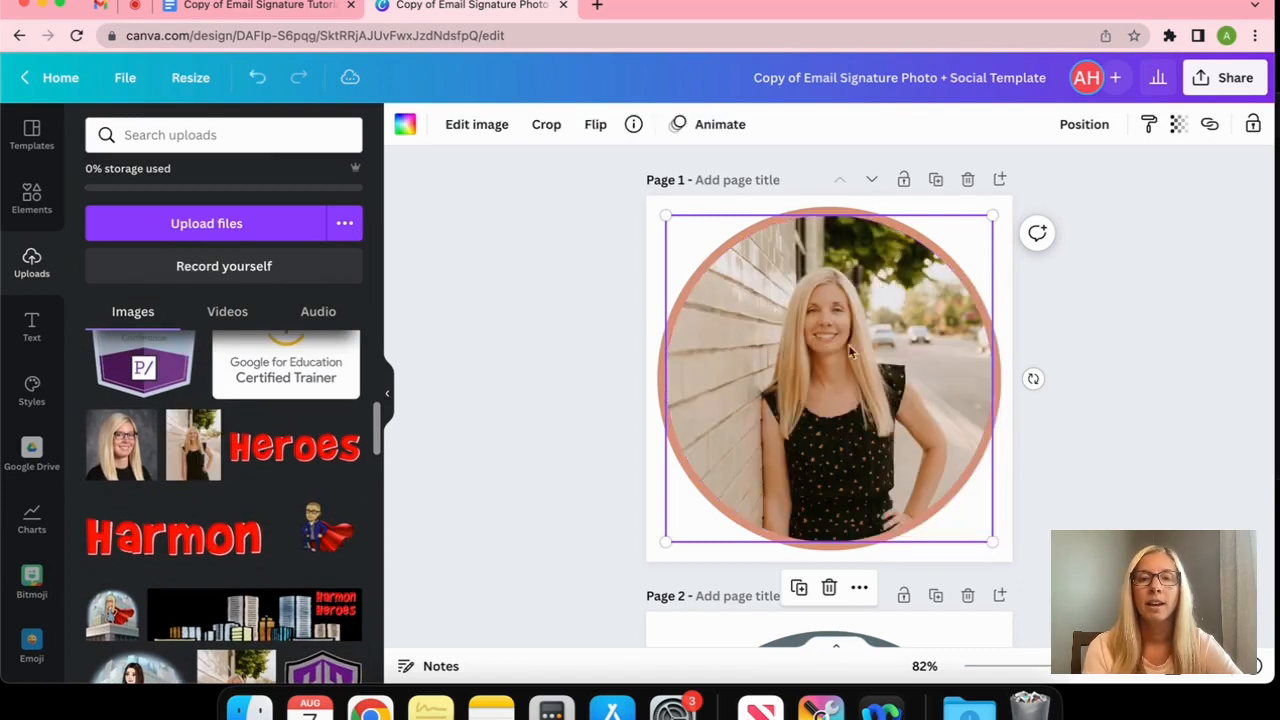
double_click(833, 387)
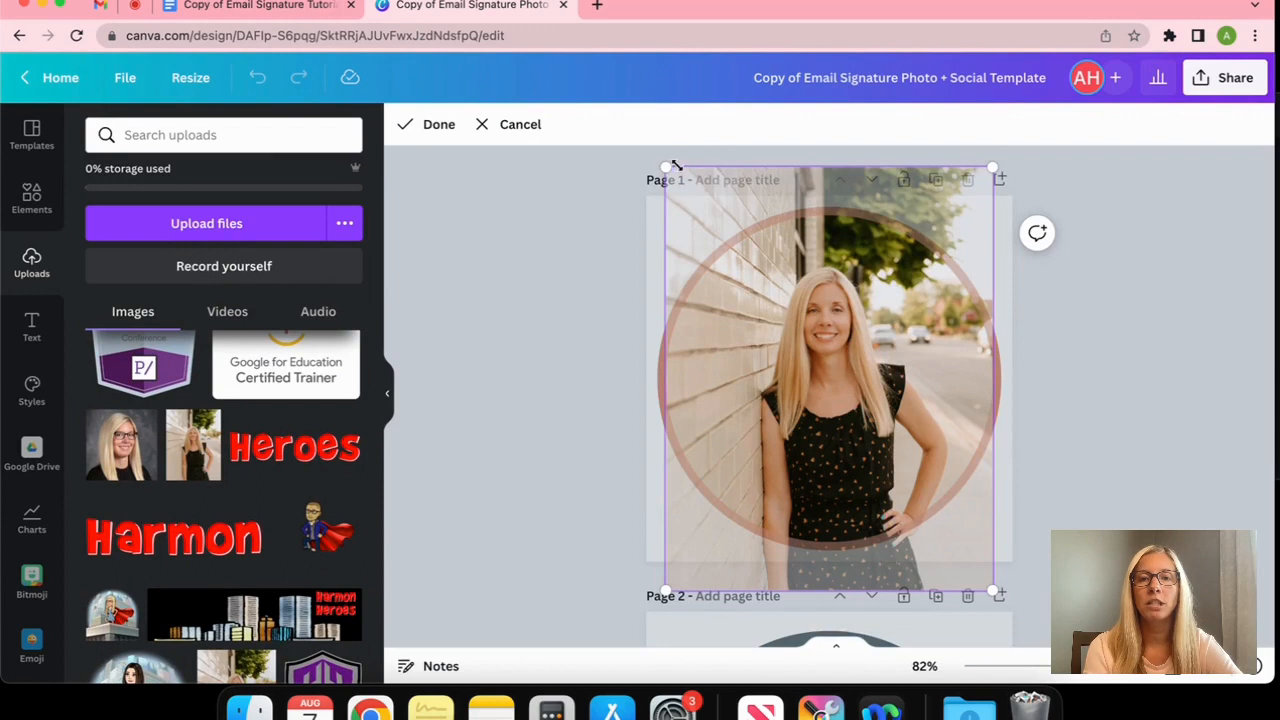
drag(664, 166, 590, 85)
drag(827, 344, 866, 410)
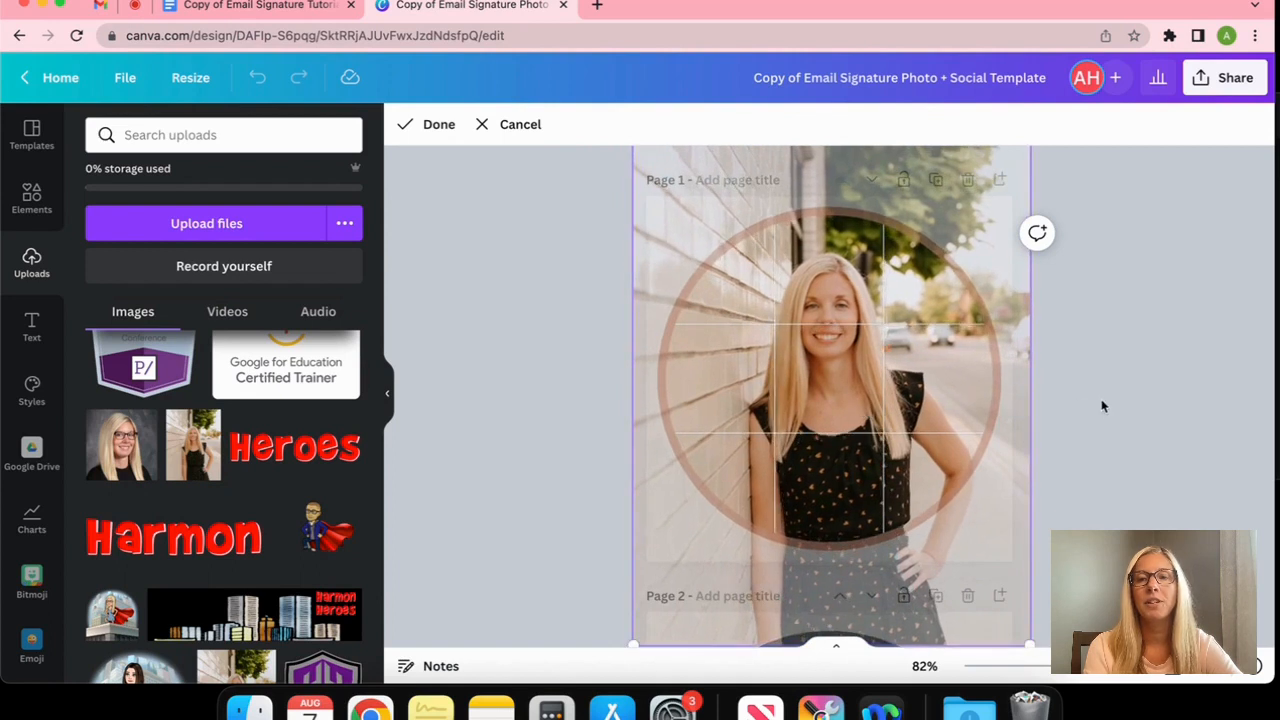
click(1102, 407)
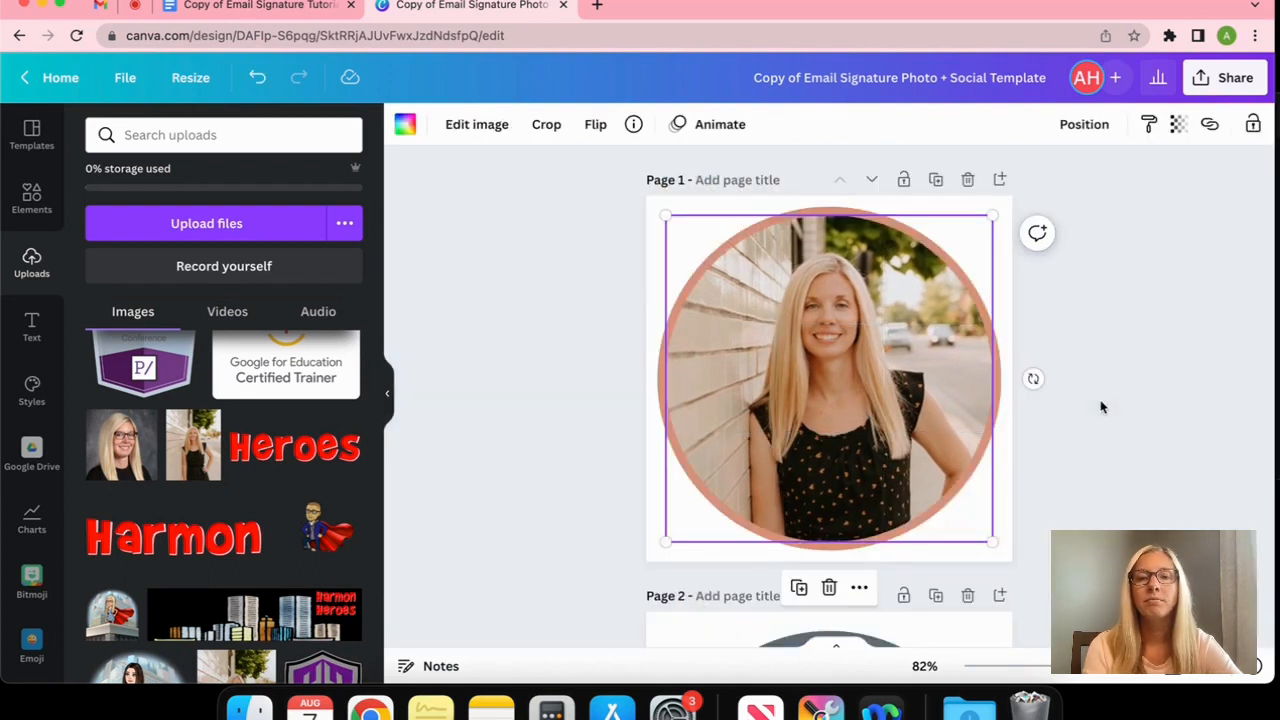
click(1102, 407)
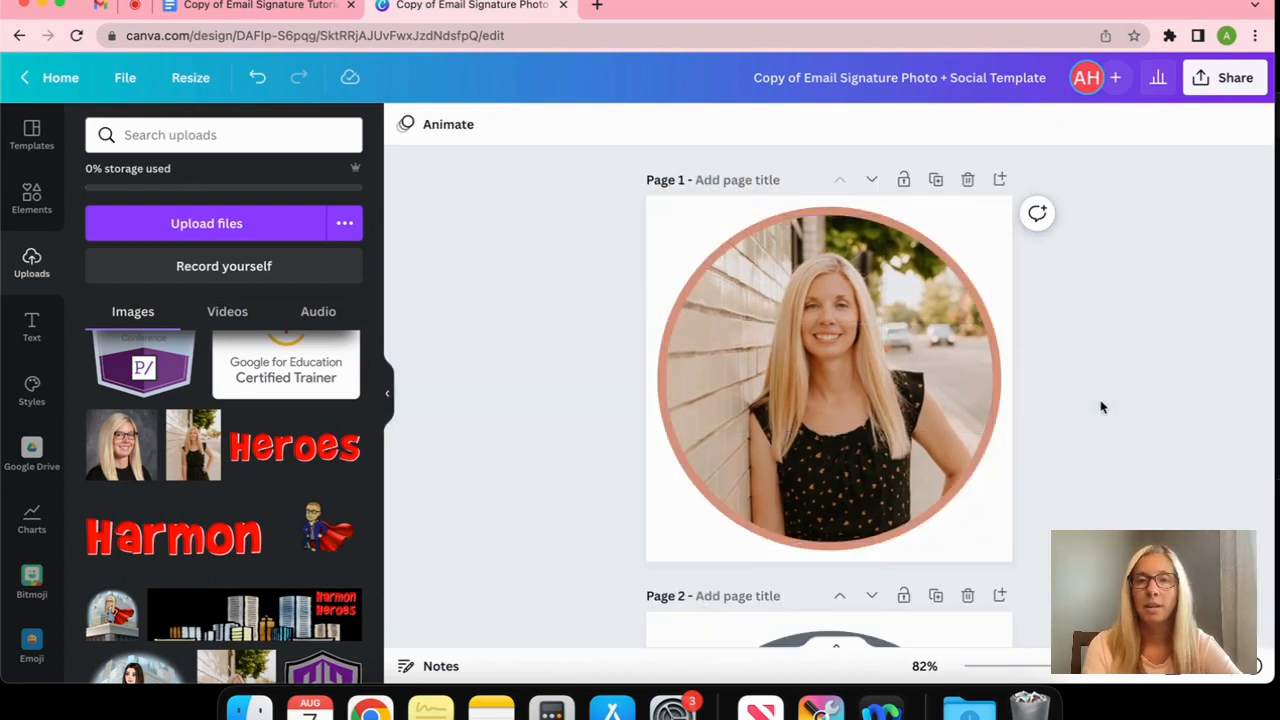
Change the photo frame's circular border from salmon to the teal Beach Towel colour #2ec3db
click(819, 214)
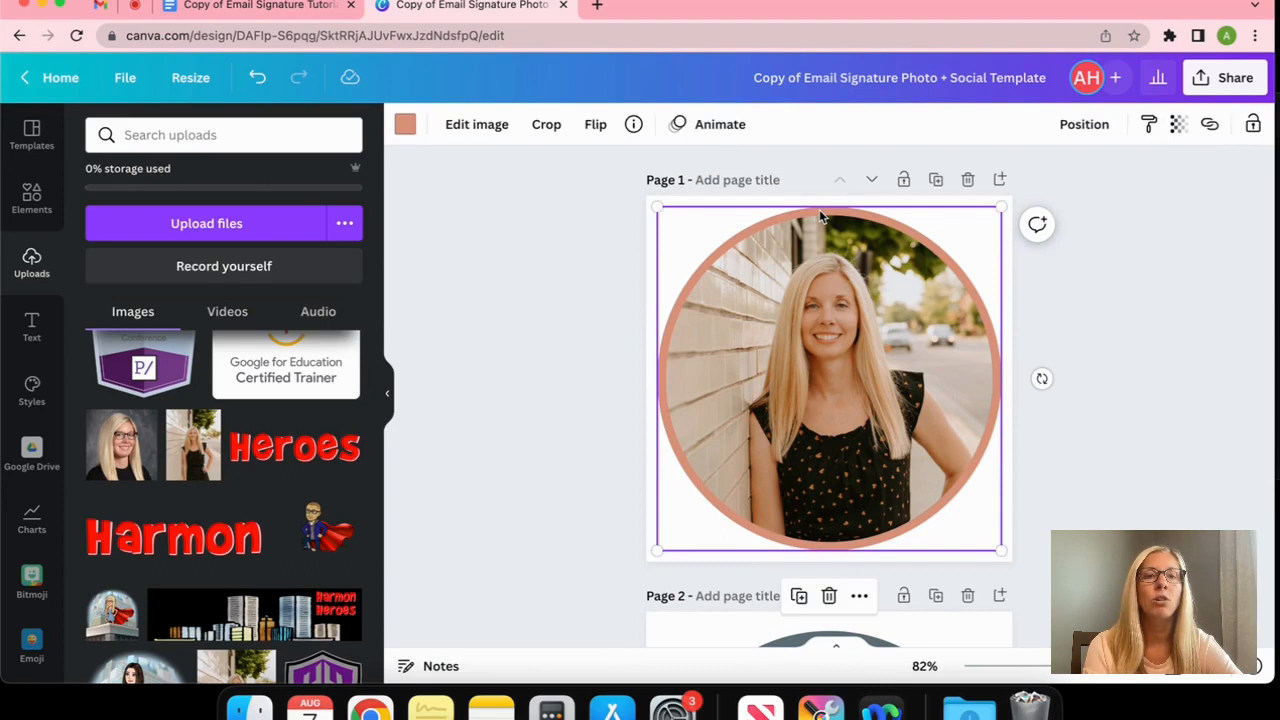
click(405, 126)
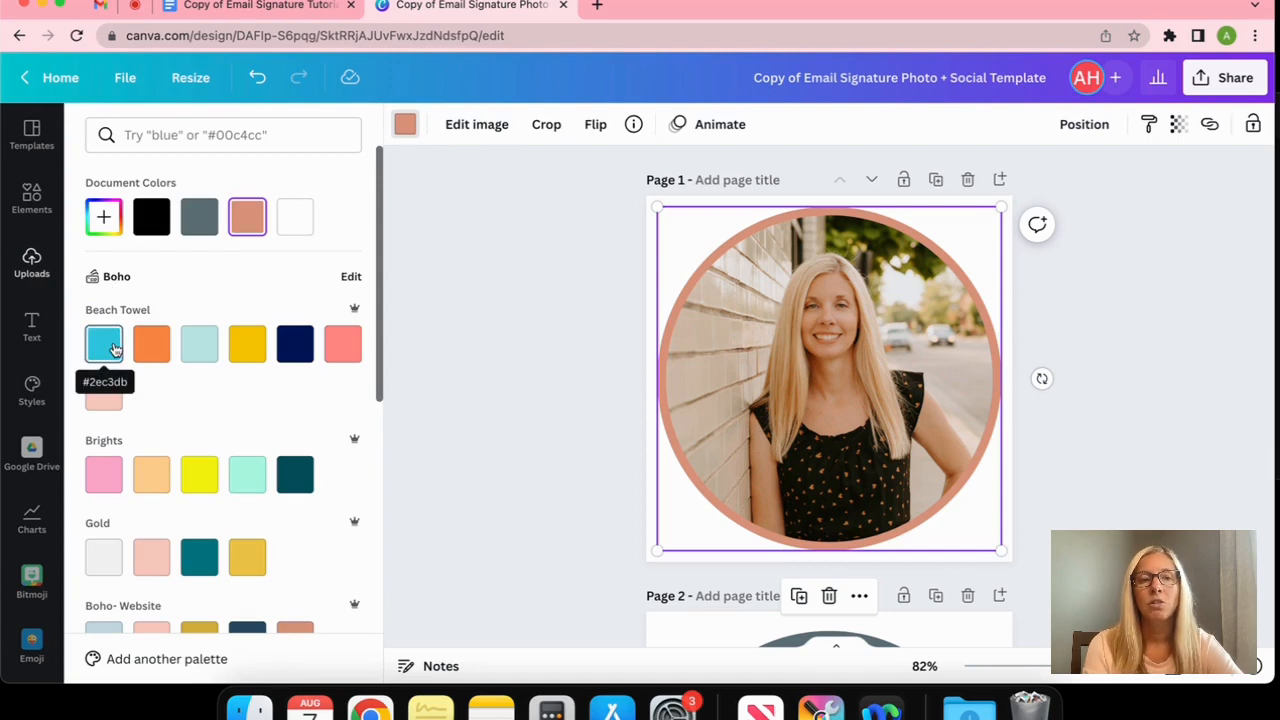
scroll(151, 405, down, 1)
scroll(151, 405, up, 1)
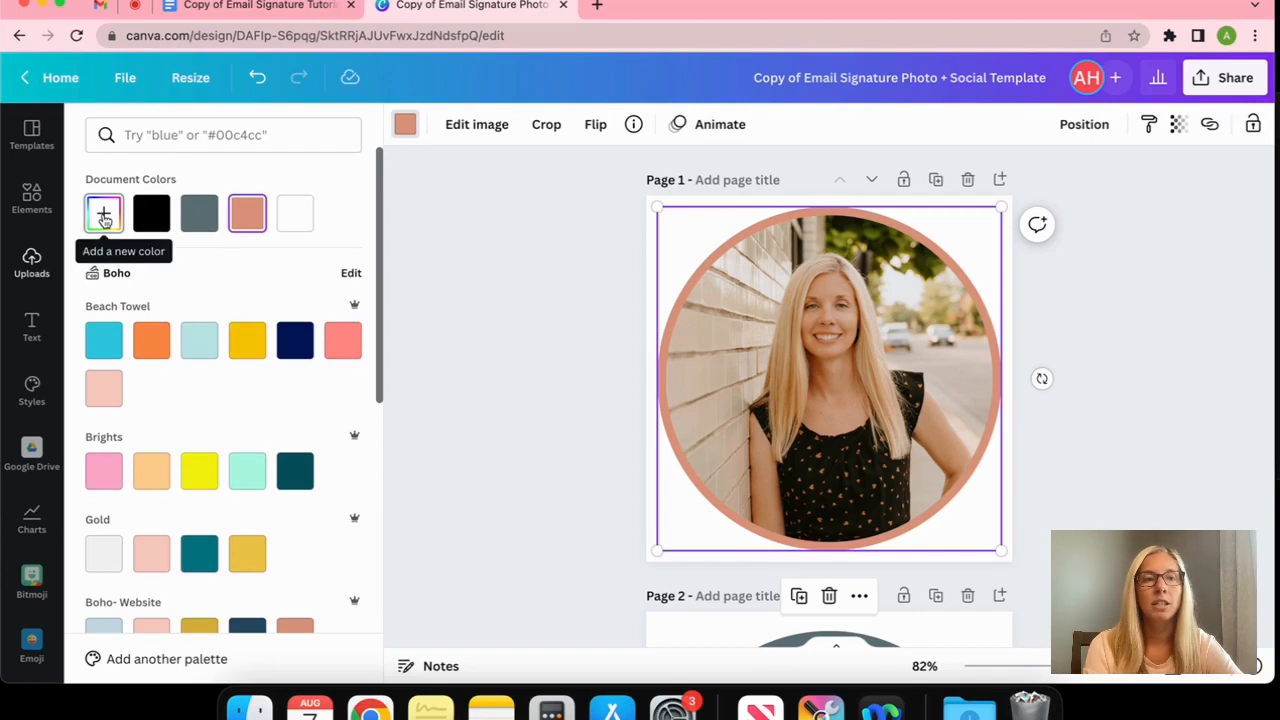
click(104, 340)
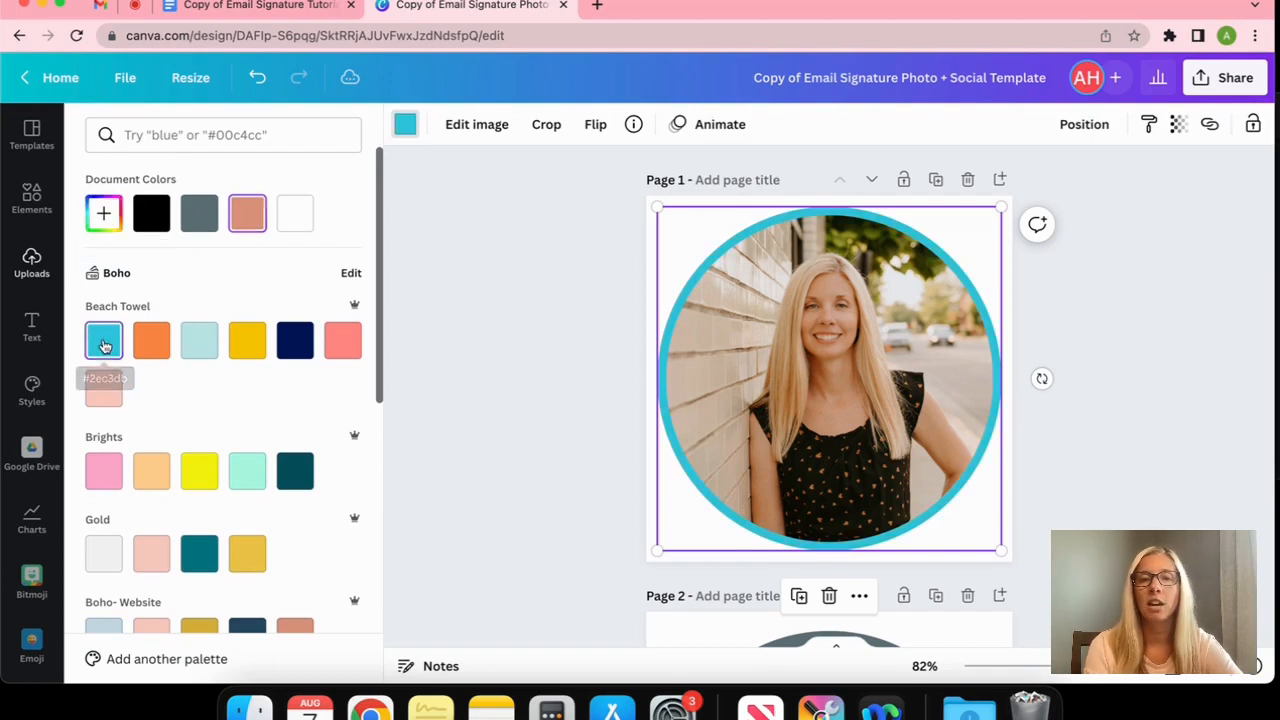
click(479, 402)
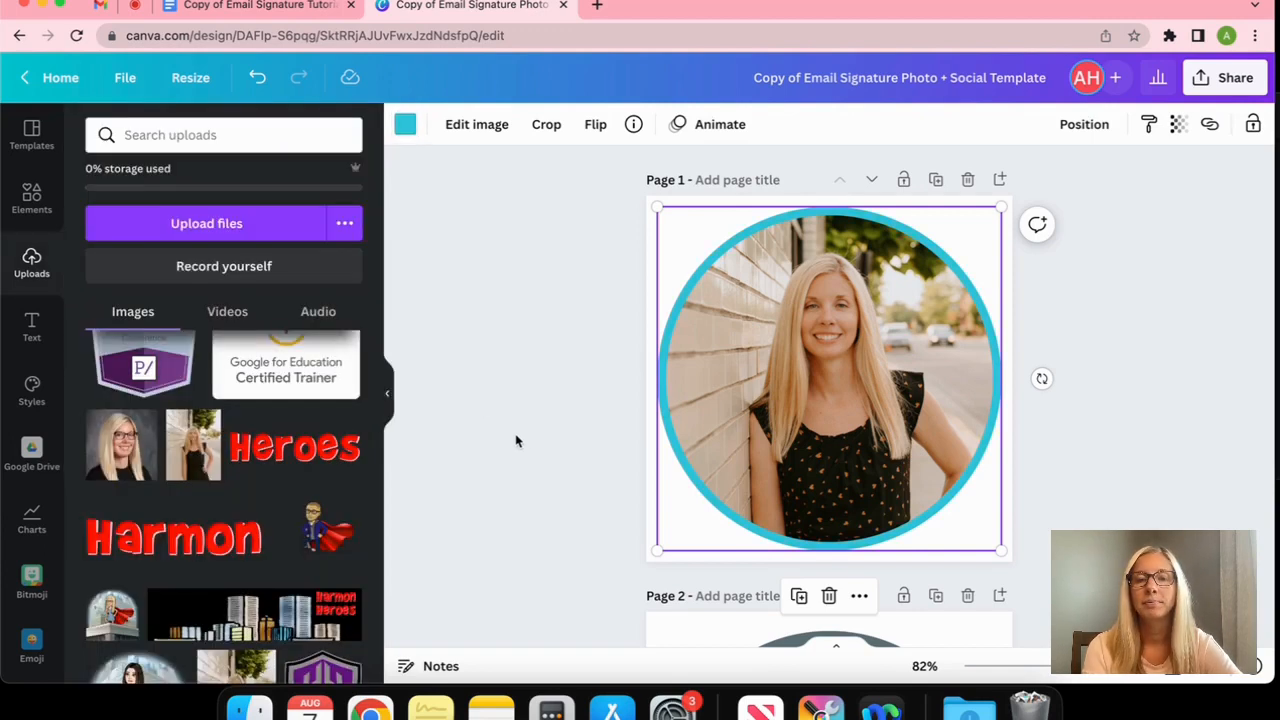
click(534, 461)
scroll(1129, 303, down, 4)
scroll(1129, 303, up, 4)
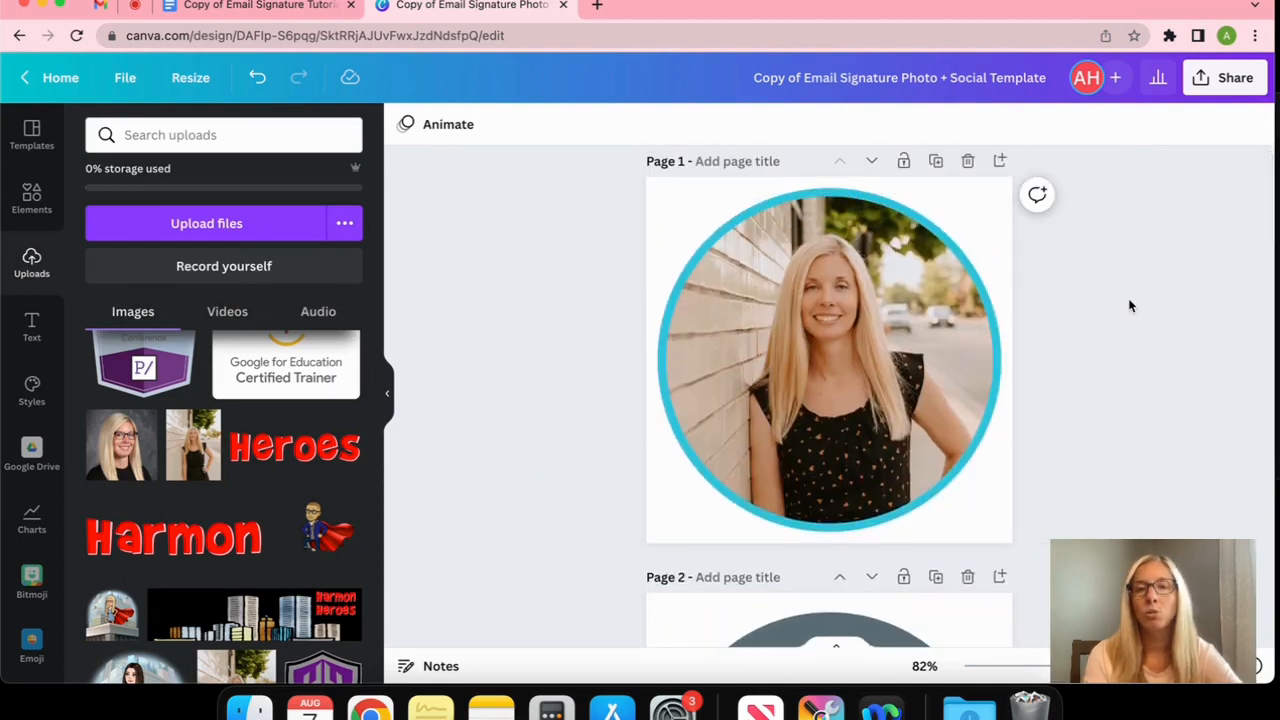
Recolour page 2's Twitter icon circle from grey to the orange Beach Towel colour
scroll(1129, 305, down, 4)
scroll(1129, 305, down, 2)
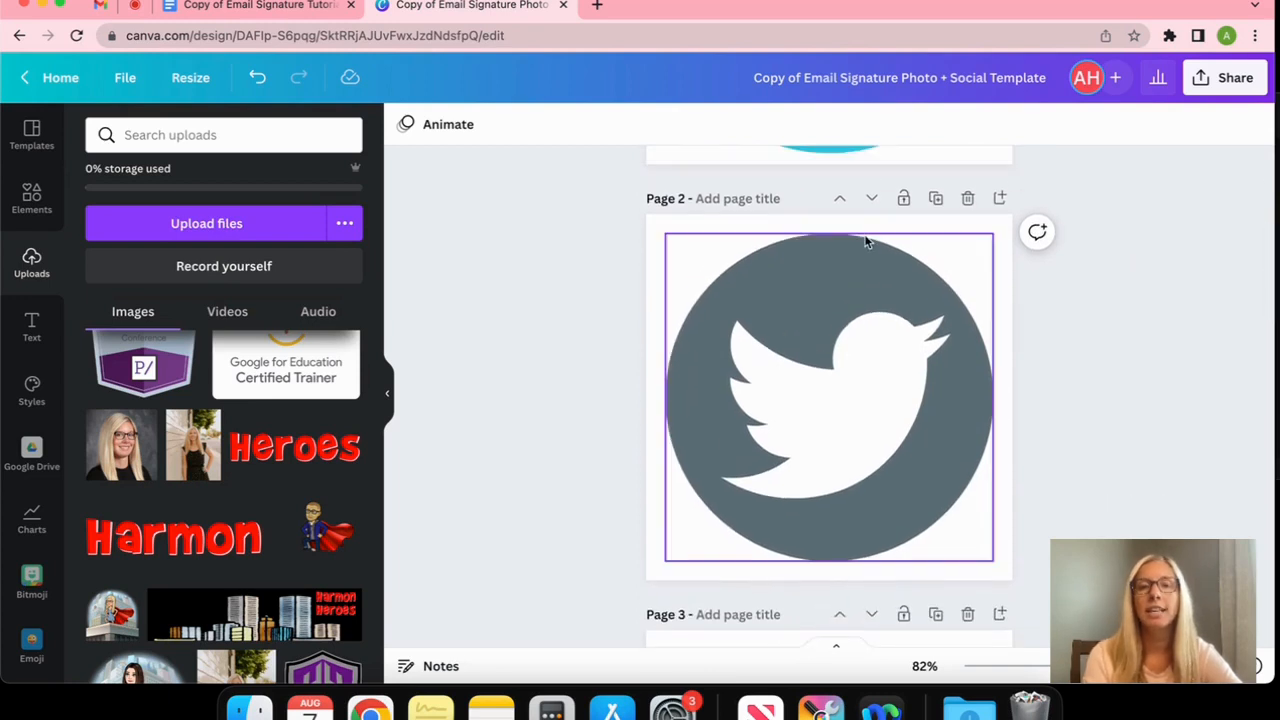
click(813, 250)
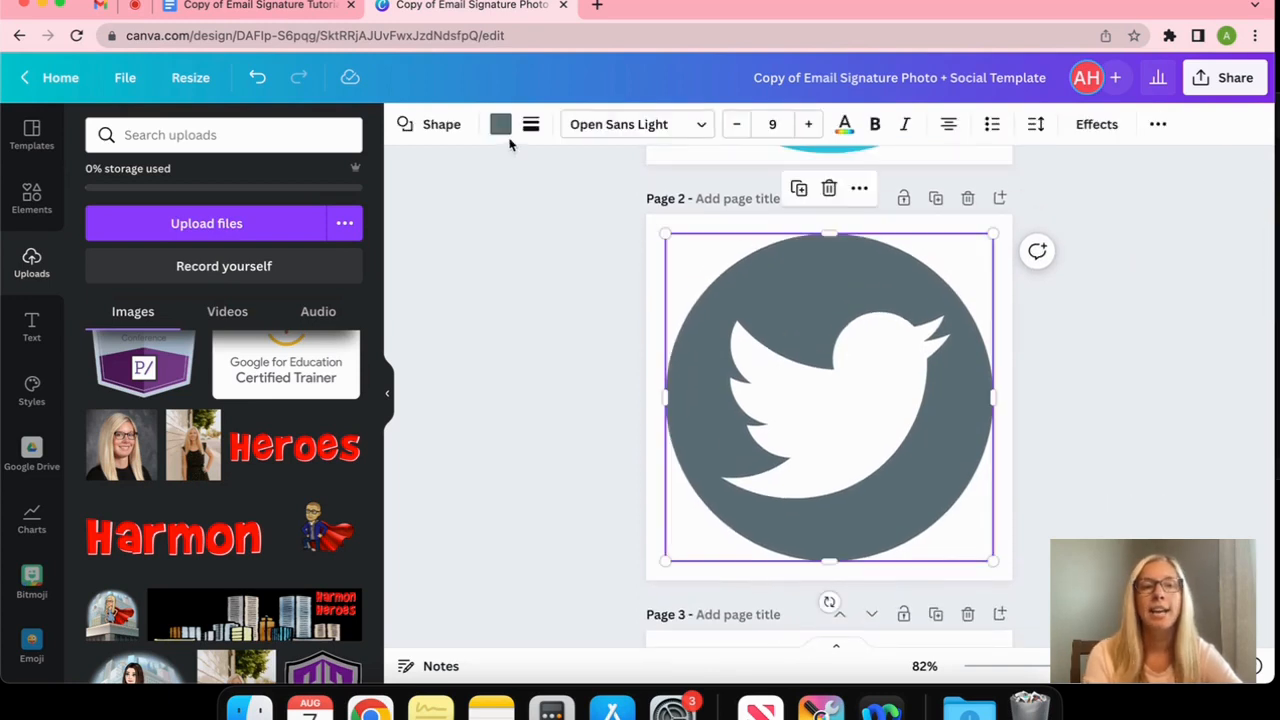
click(500, 127)
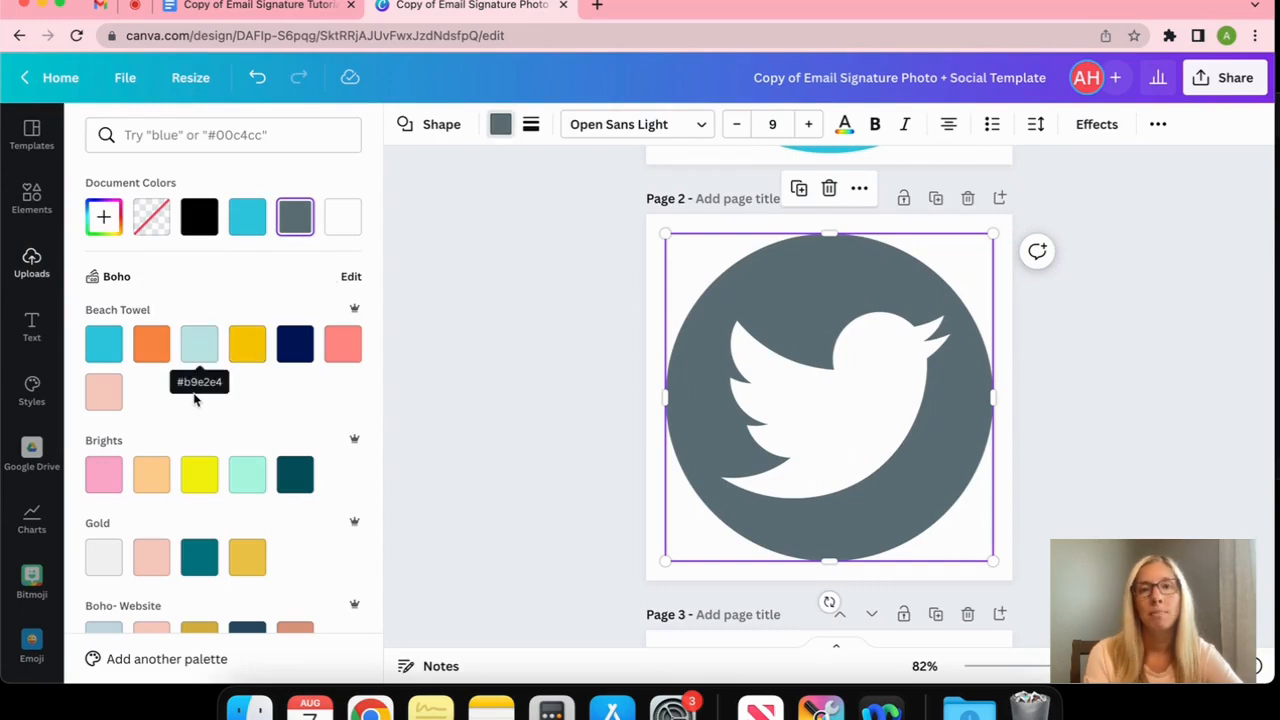
click(151, 345)
key(Escape)
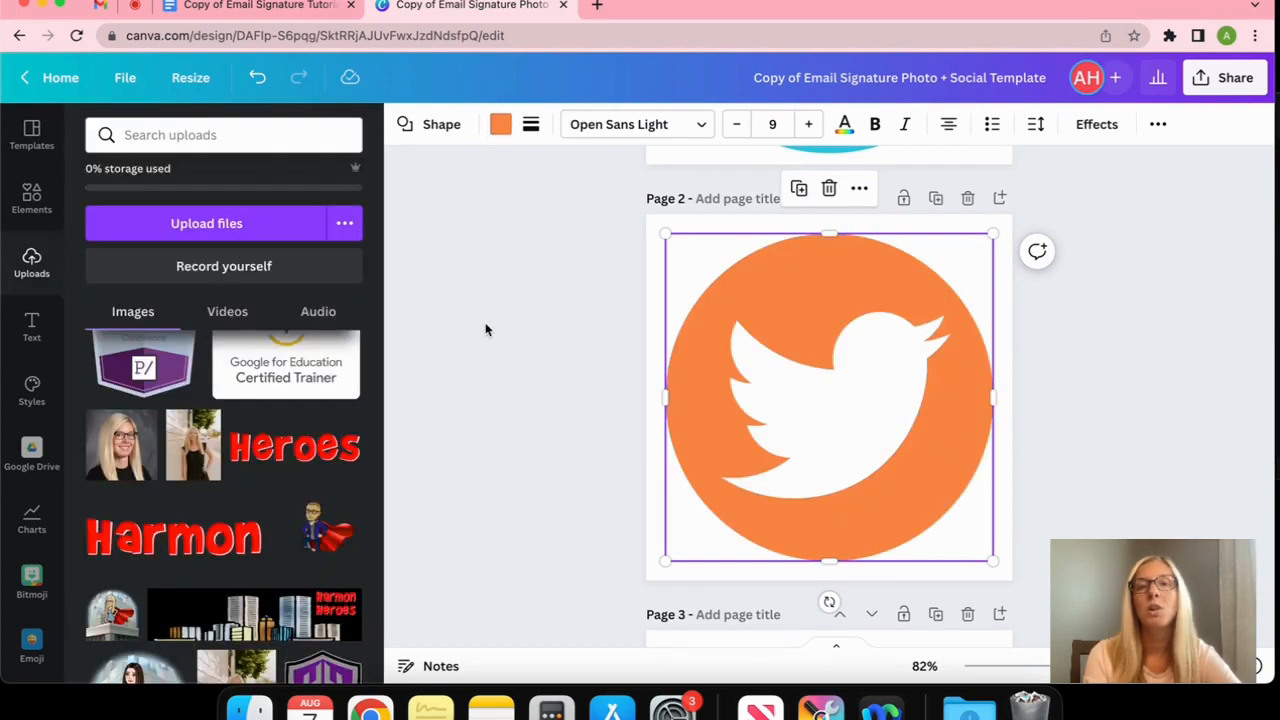
click(485, 325)
scroll(485, 325, up, 5)
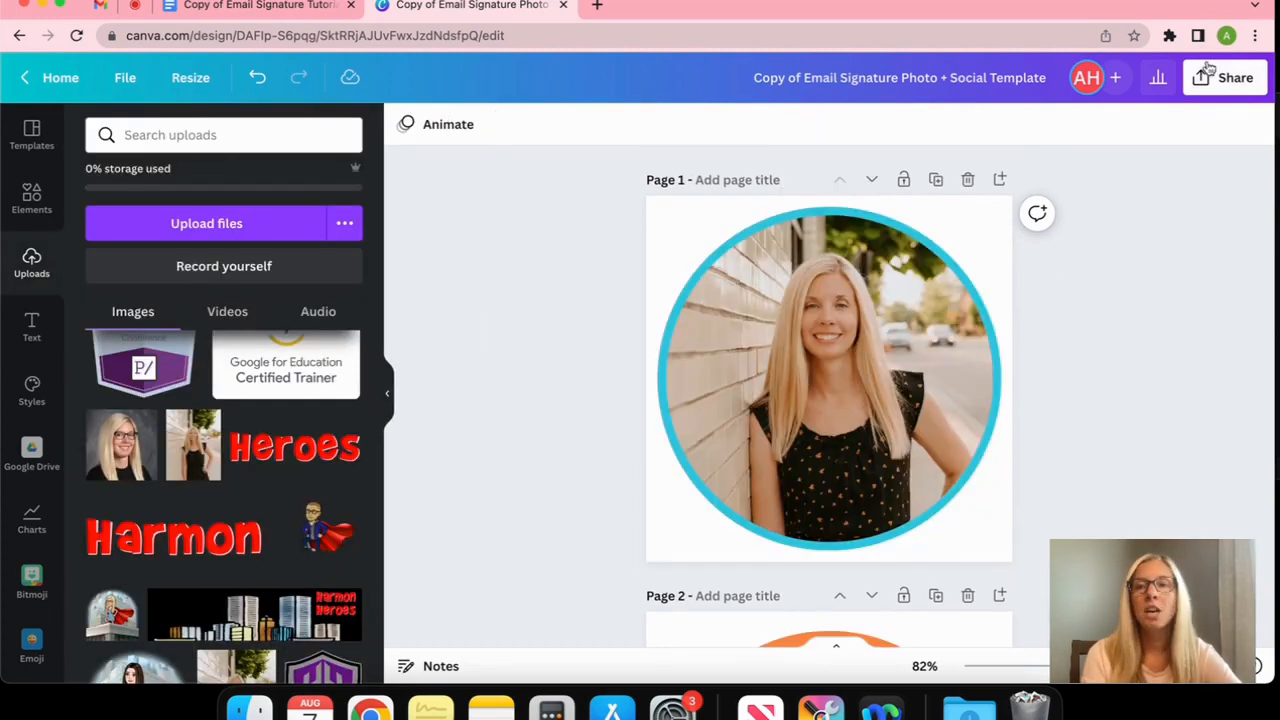
Download only page 1, the circular profile photo, as a PNG and return to the Docs table
click(1233, 85)
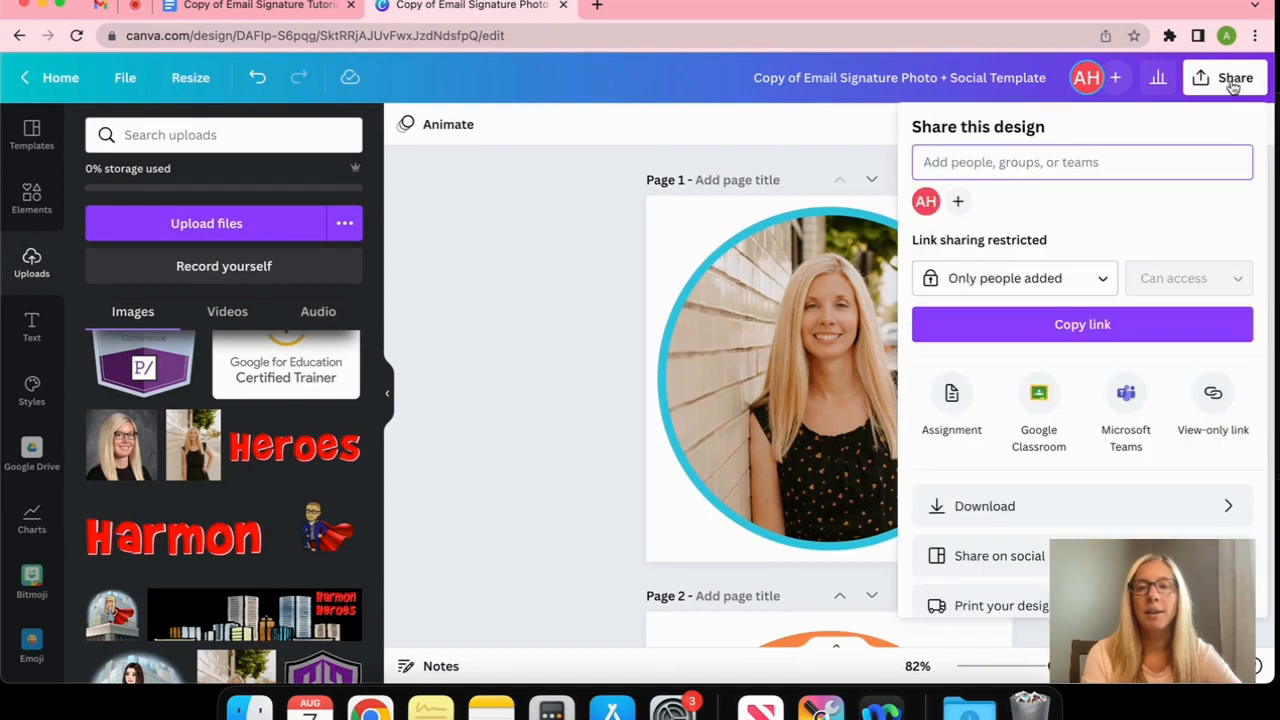
click(985, 508)
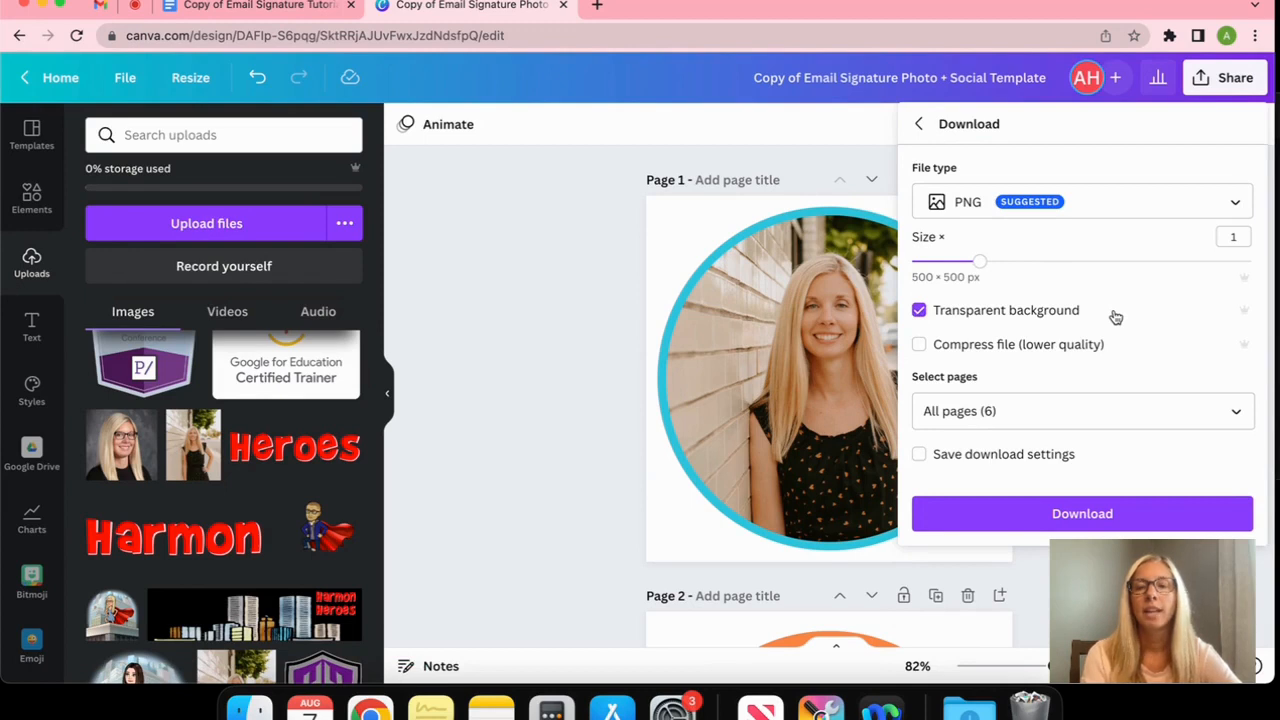
click(1234, 420)
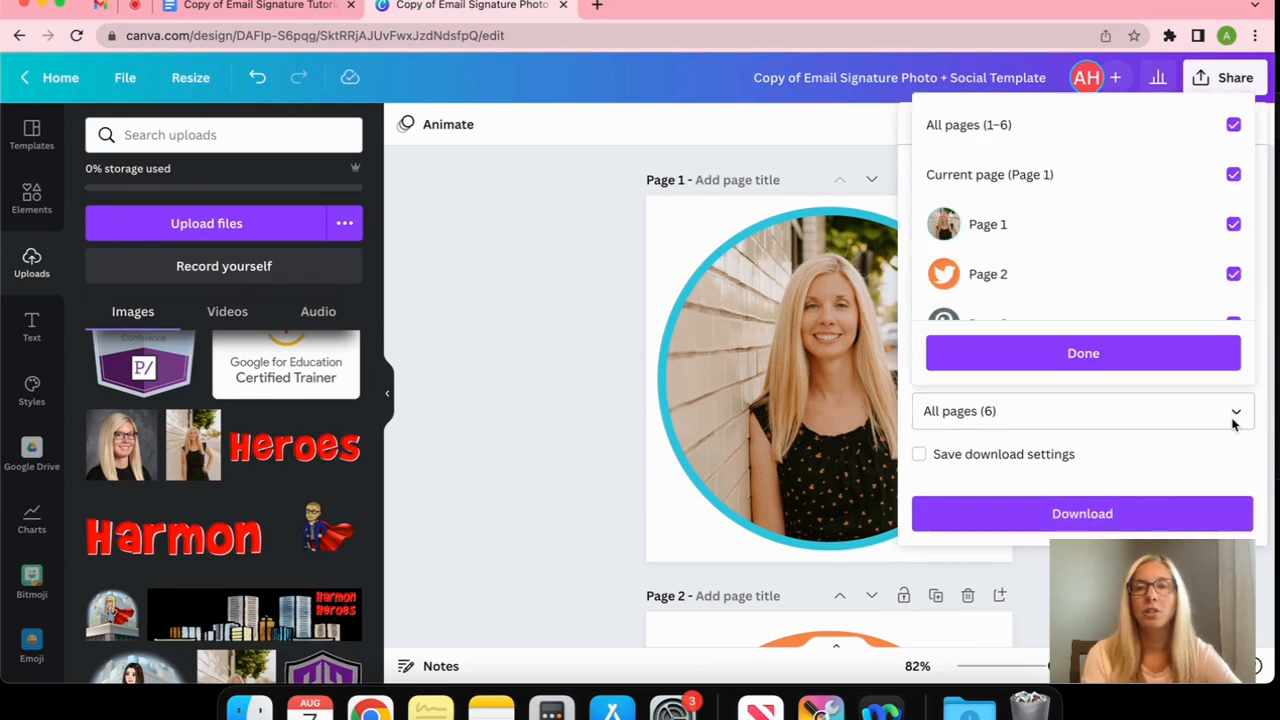
click(1233, 125)
click(1233, 224)
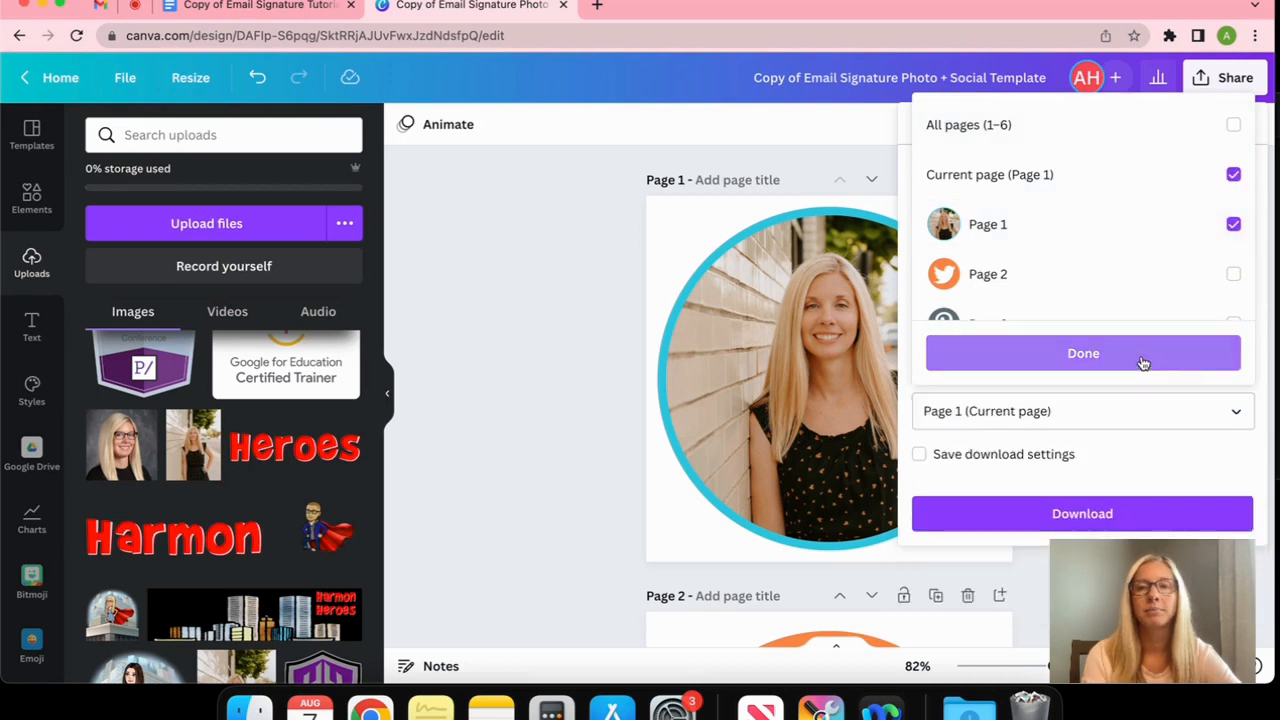
click(1145, 360)
click(1082, 513)
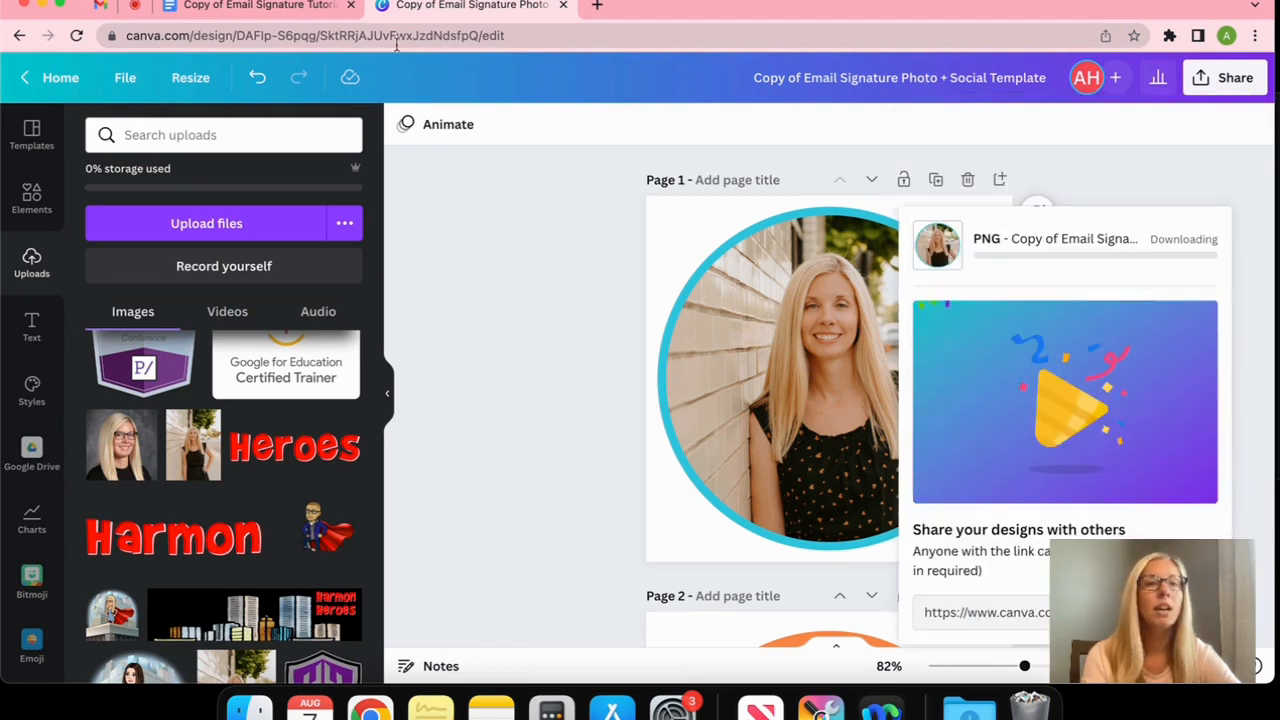
click(255, 6)
scroll(652, 333, down, 8)
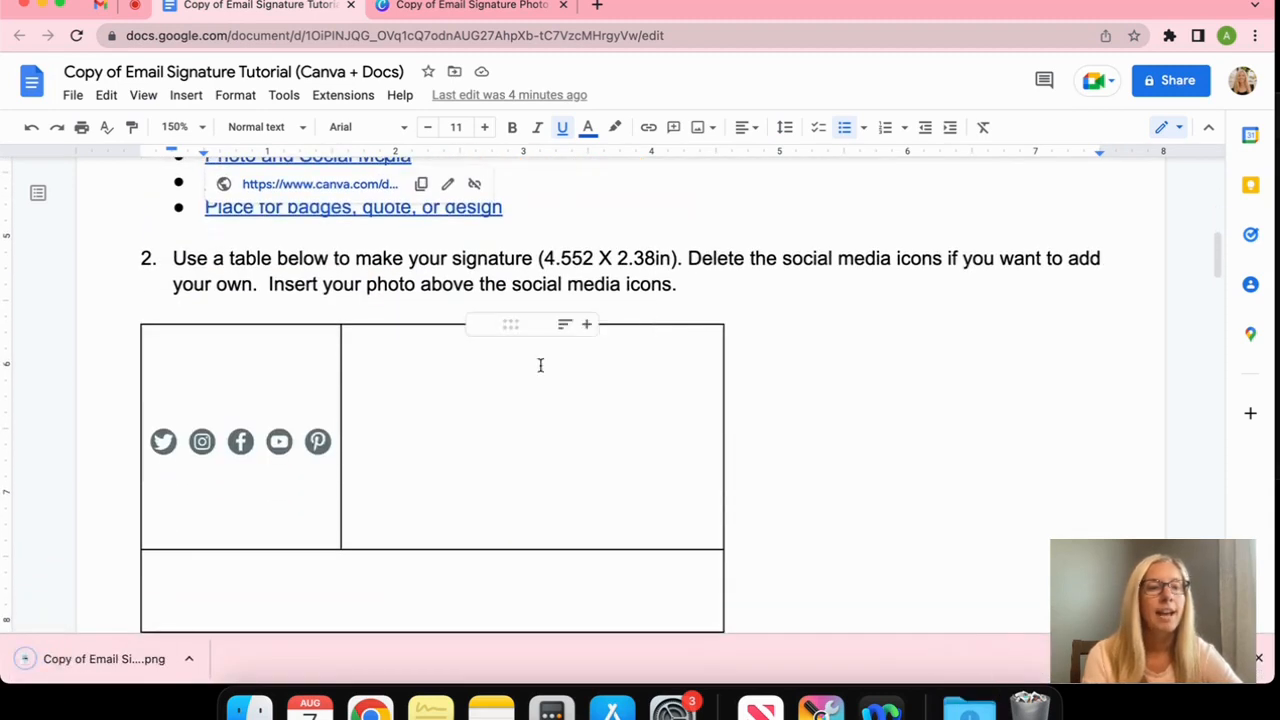
Insert the downloaded circular profile photo into the table's left cell above the social icons
click(247, 399)
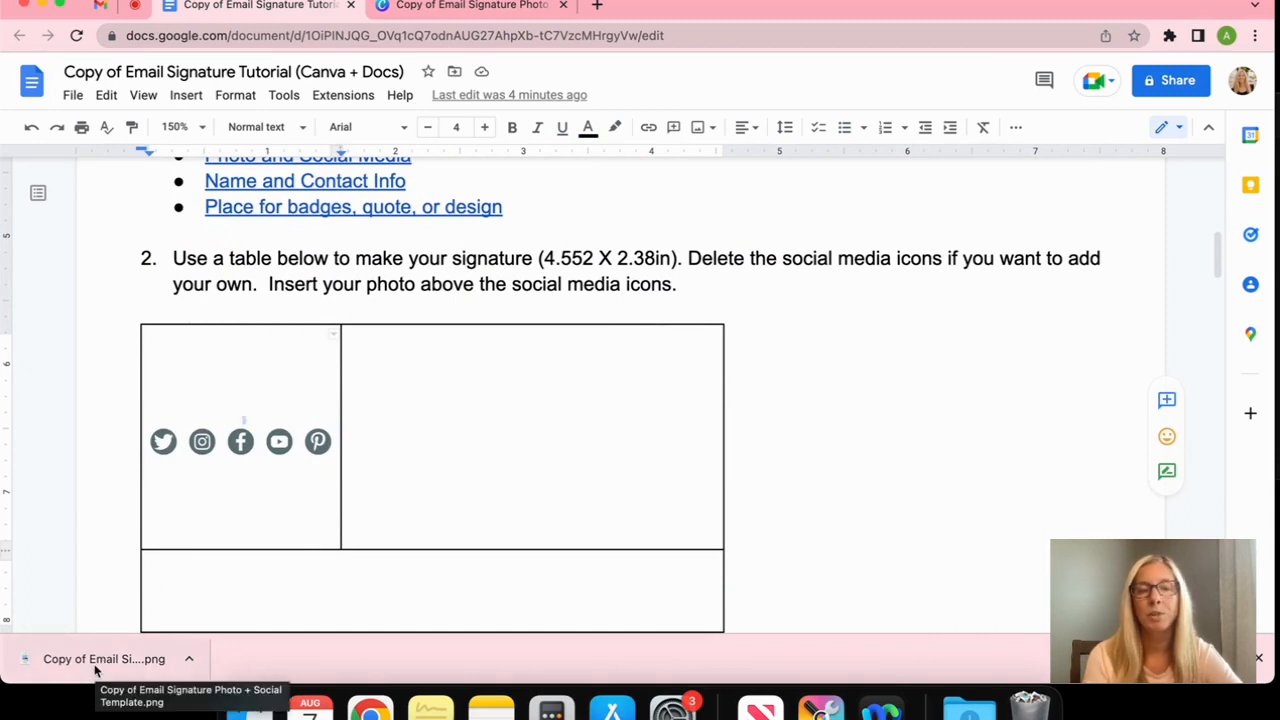
drag(96, 670, 251, 390)
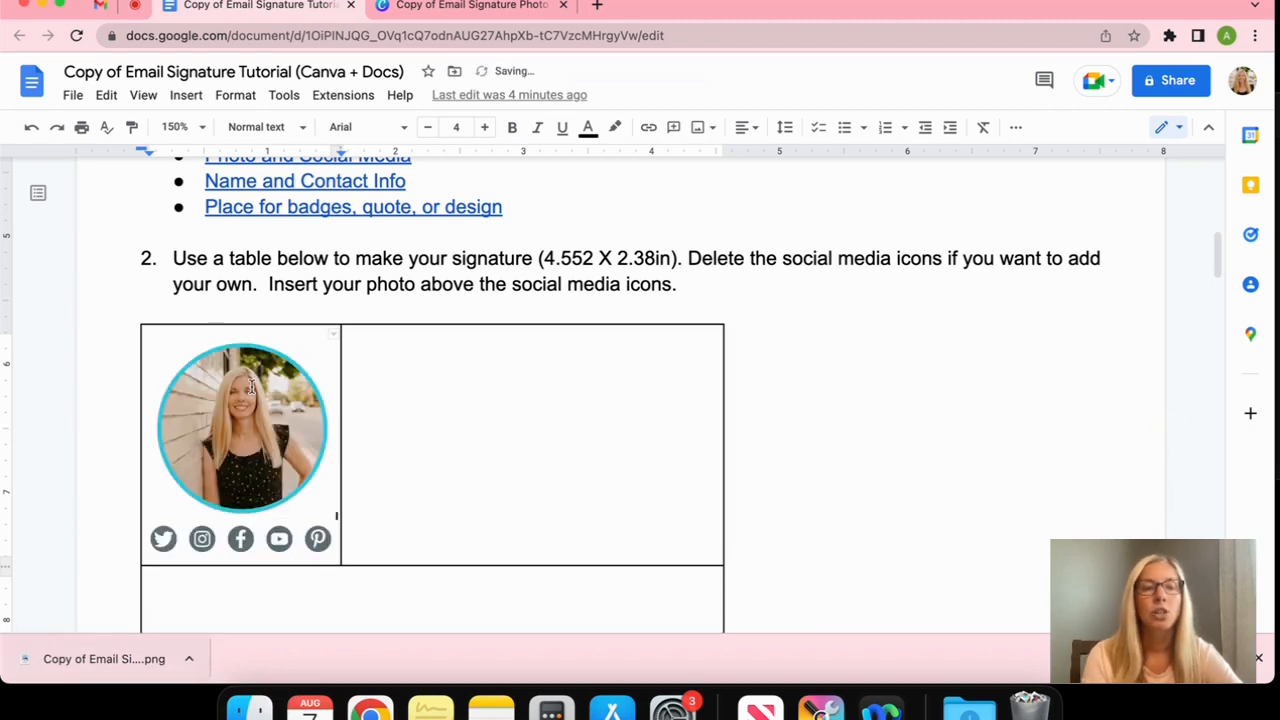
click(399, 495)
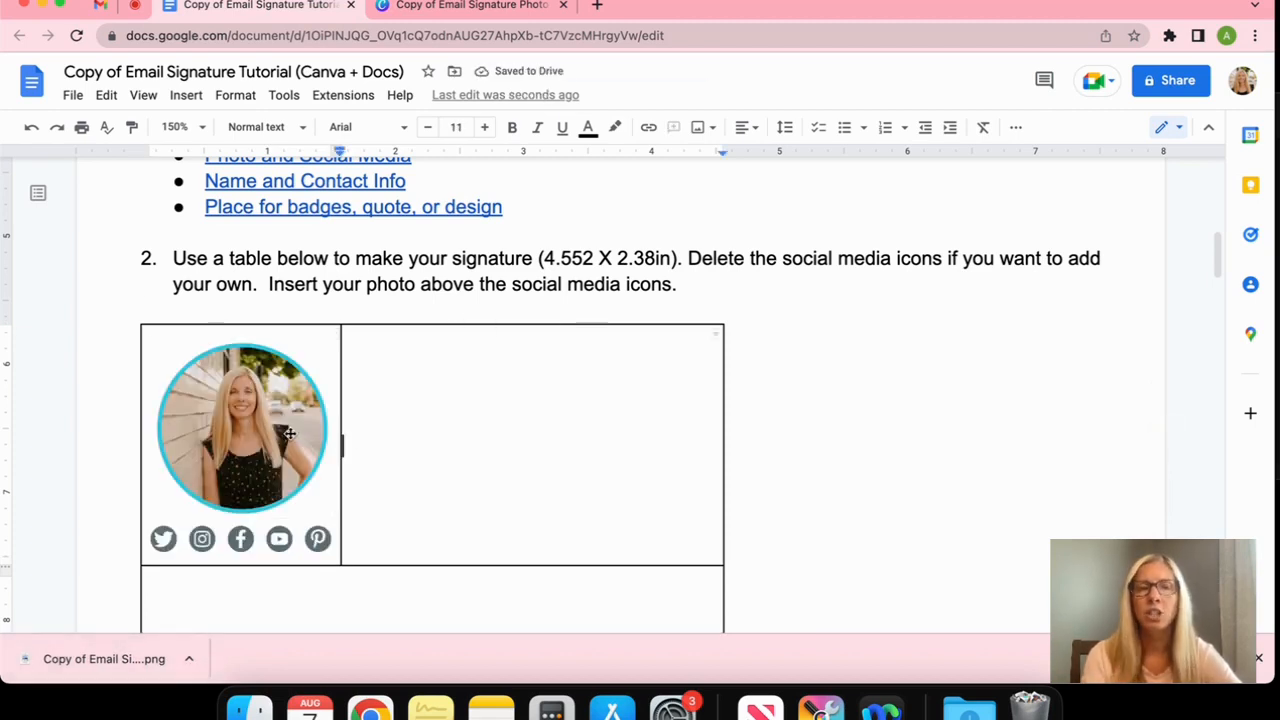
click(188, 95)
mouse_move(214, 128)
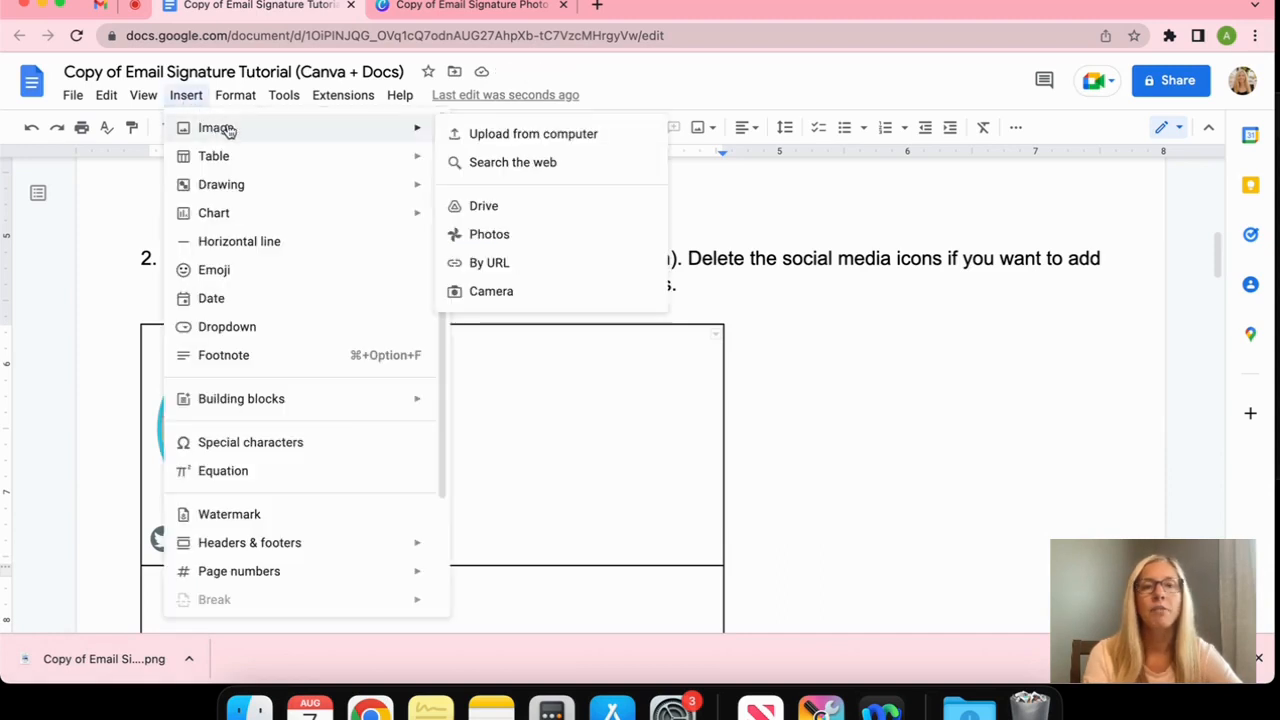
click(540, 454)
click(262, 436)
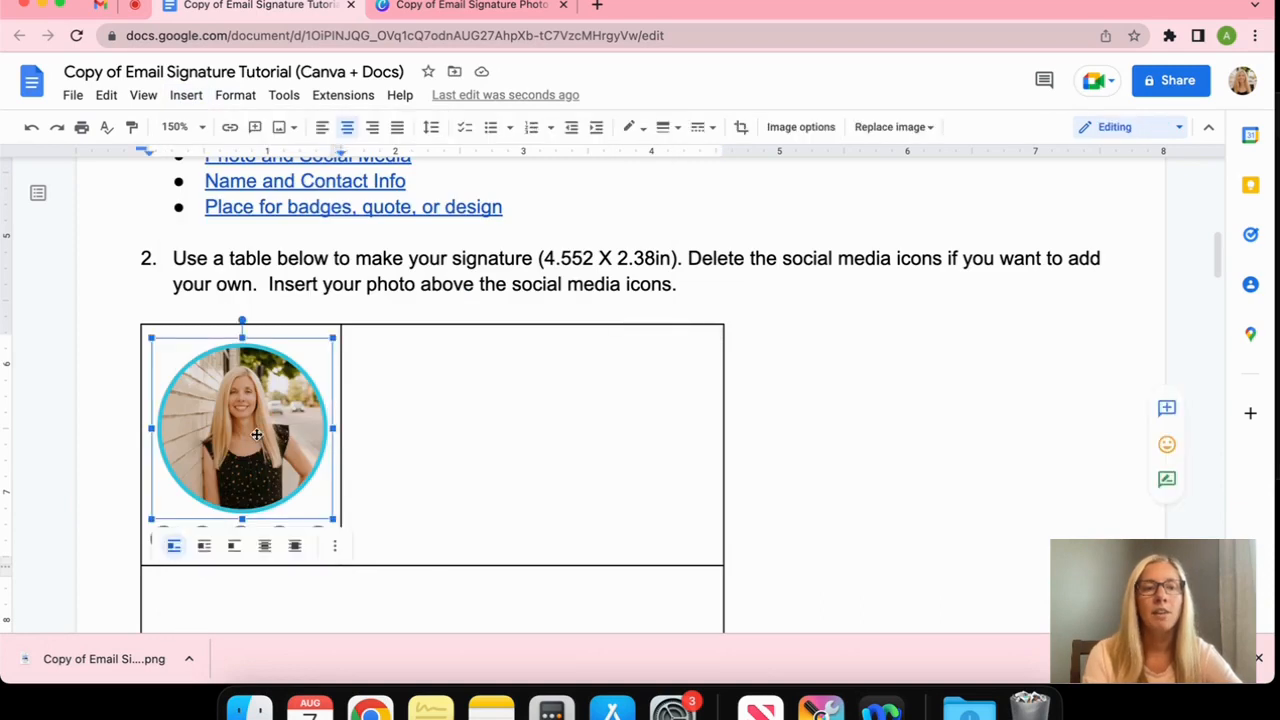
triple_click(417, 455)
scroll(417, 455, down, 1)
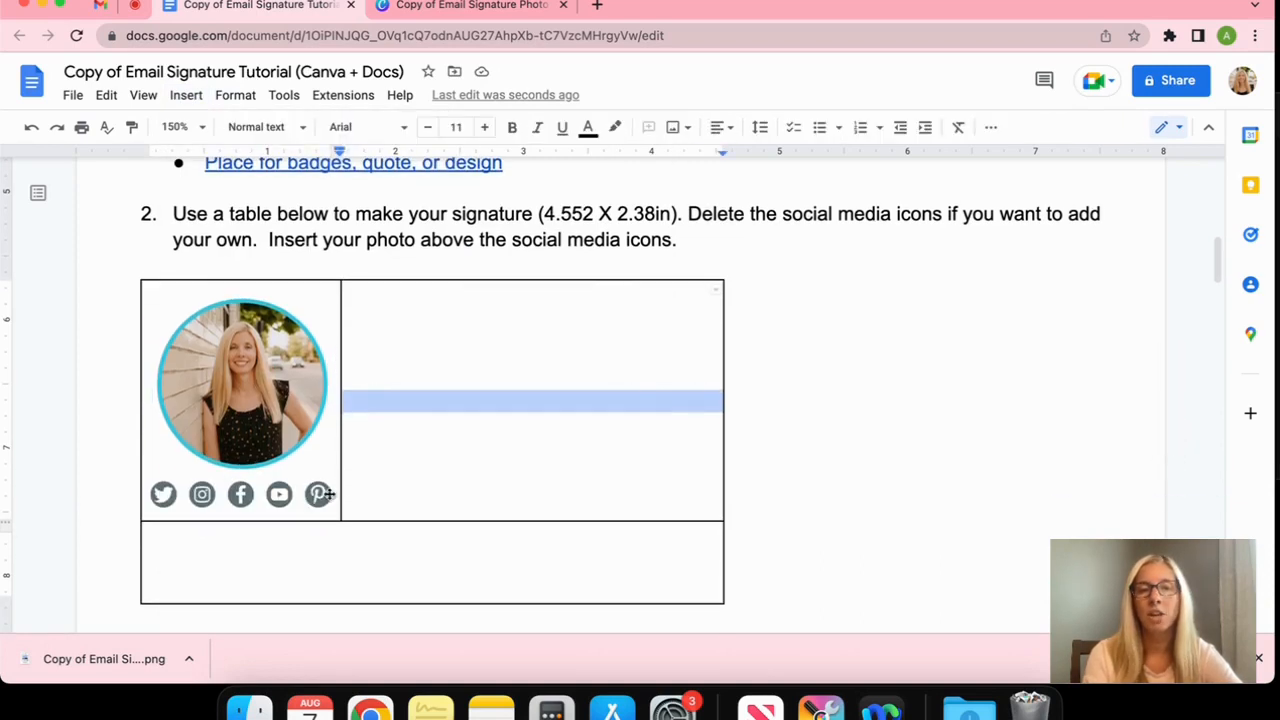
click(336, 497)
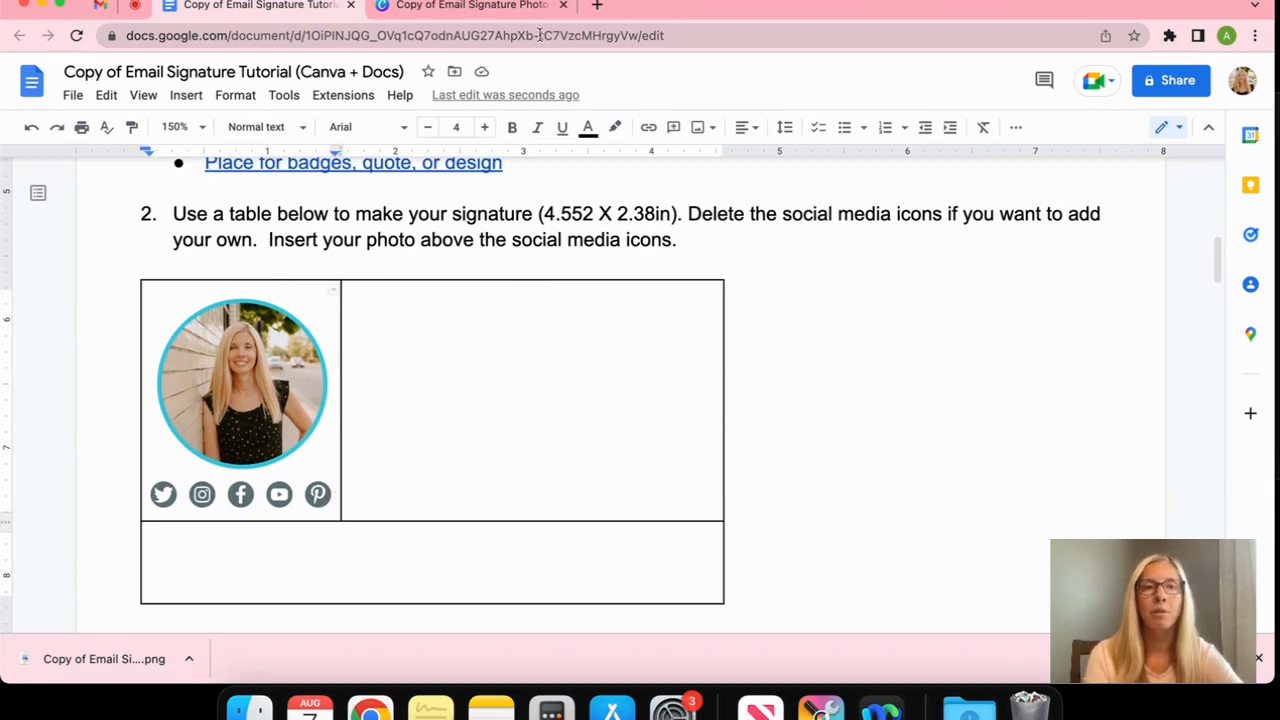
click(470, 8)
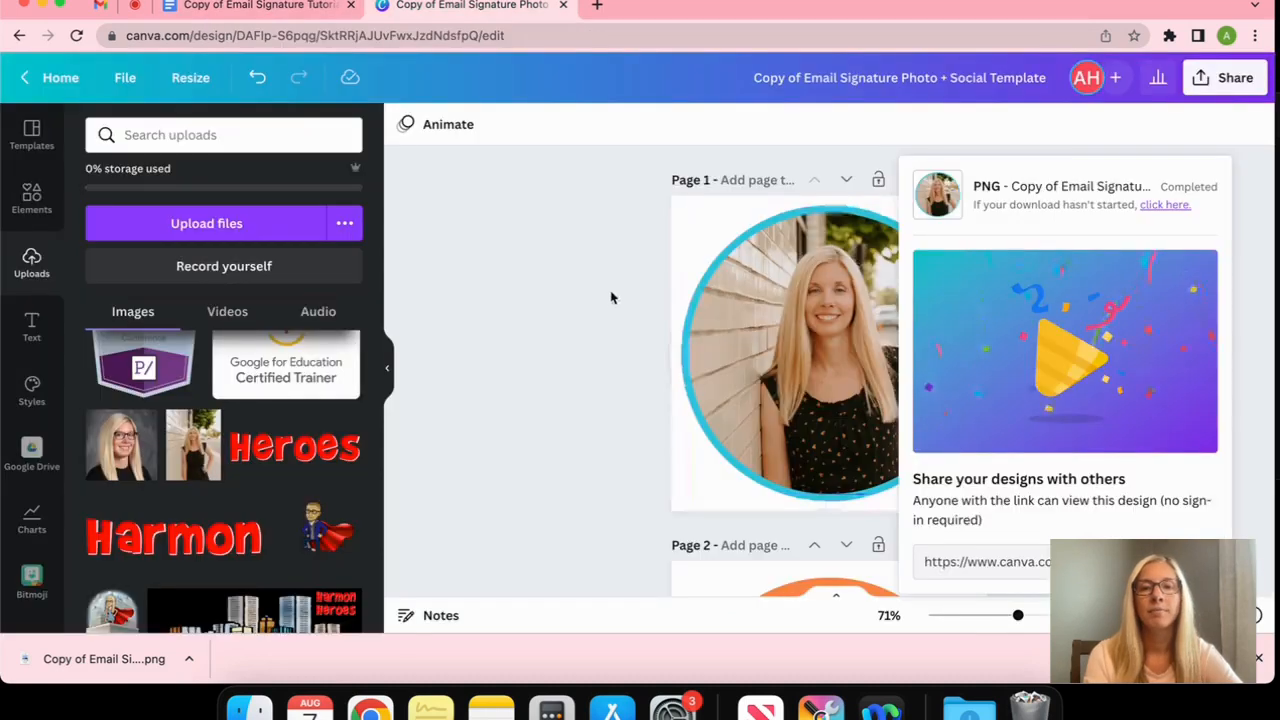
Download only page 2, the orange Twitter logo, as a transparent-background PNG and return to Docs
click(612, 297)
scroll(611, 298, down, 5)
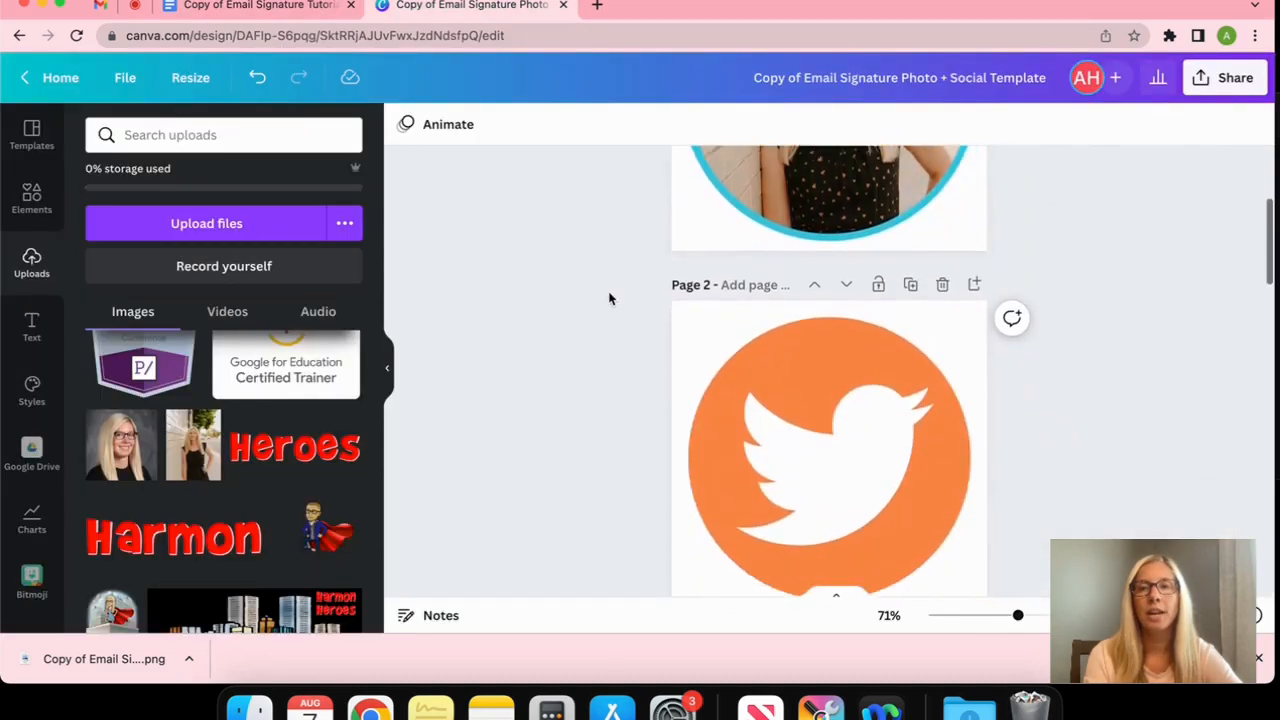
click(1228, 77)
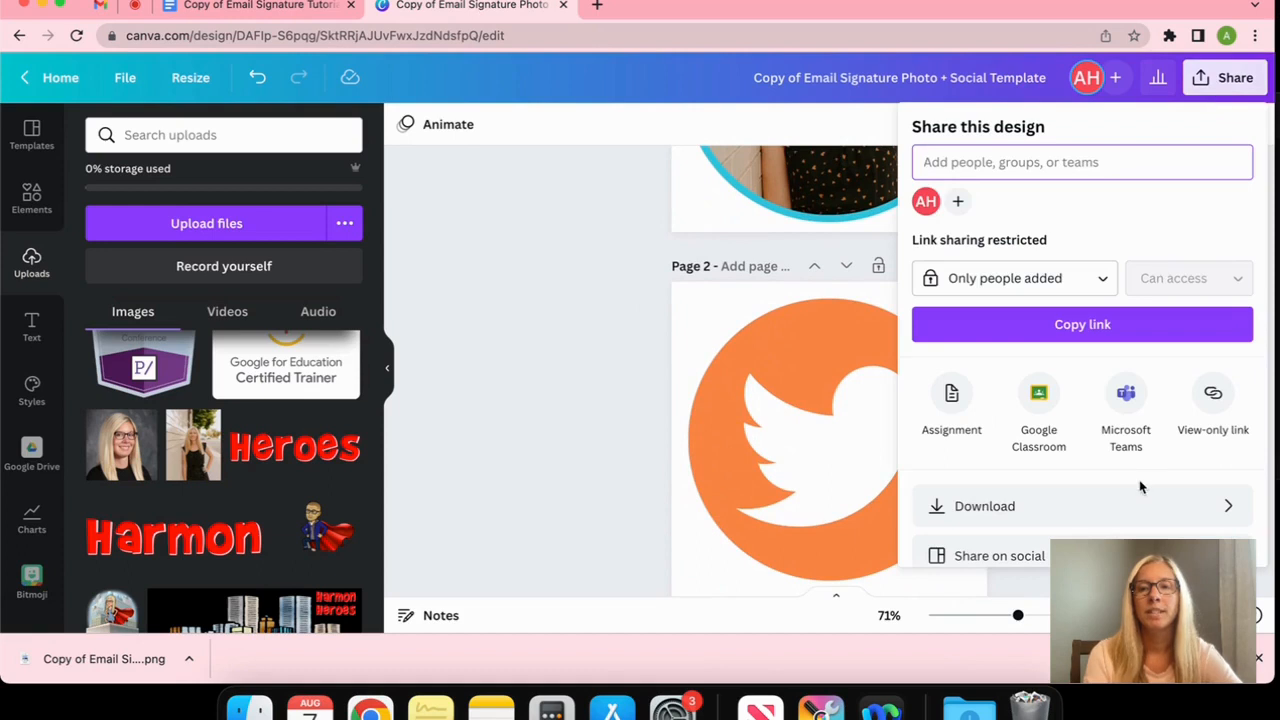
click(1194, 506)
click(994, 409)
key(BackSpace)
key(BackSpace)
key(BackSpace)
text(1)
key(BackSpace)
text(2)
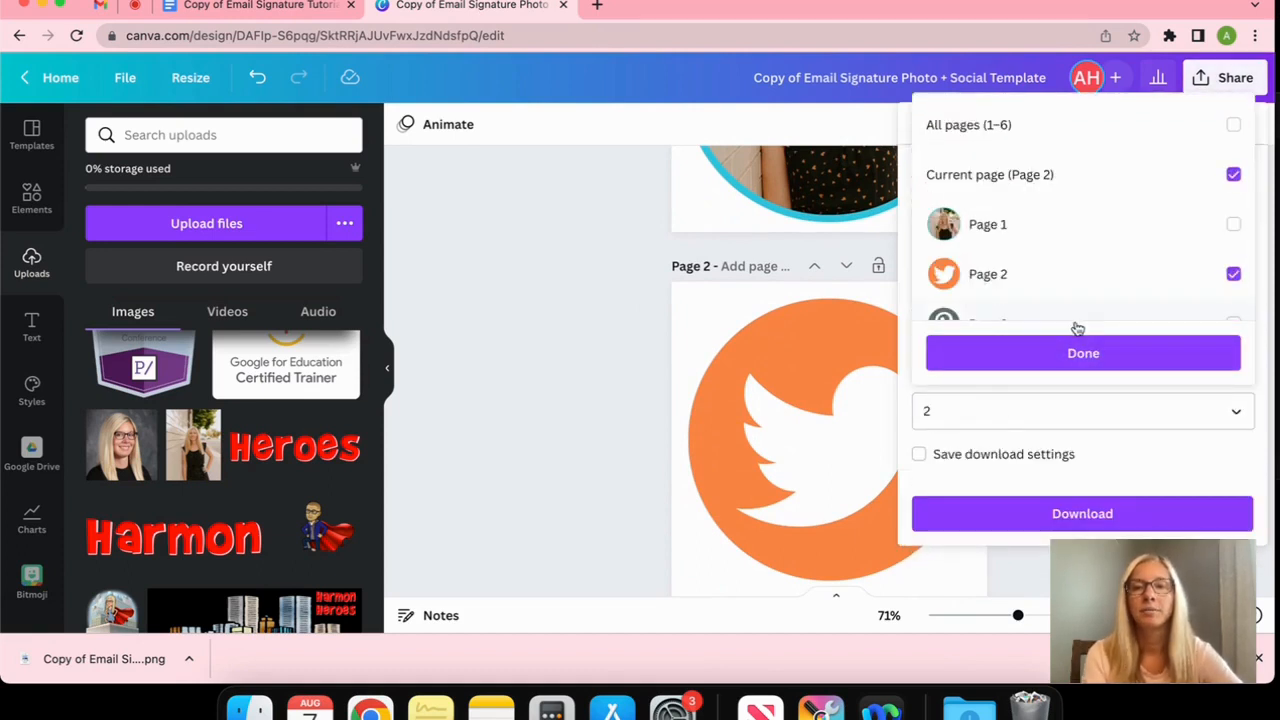
click(1076, 353)
click(986, 309)
click(1091, 525)
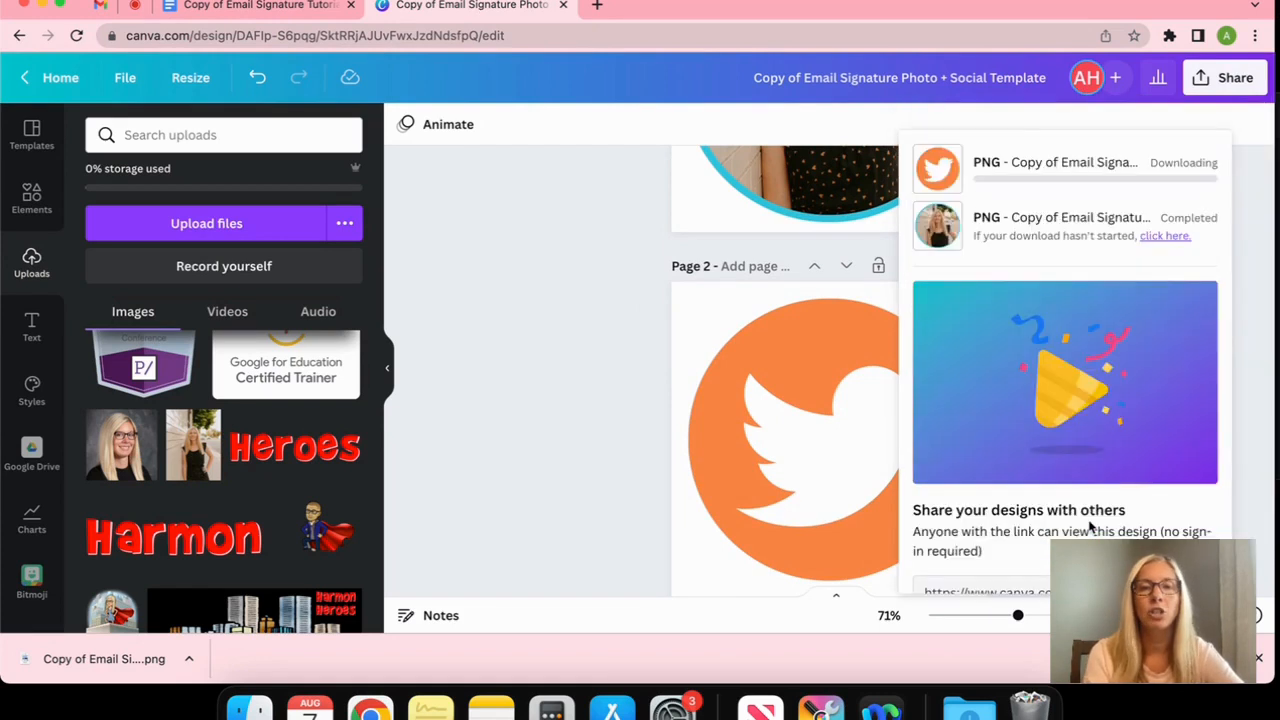
click(296, 20)
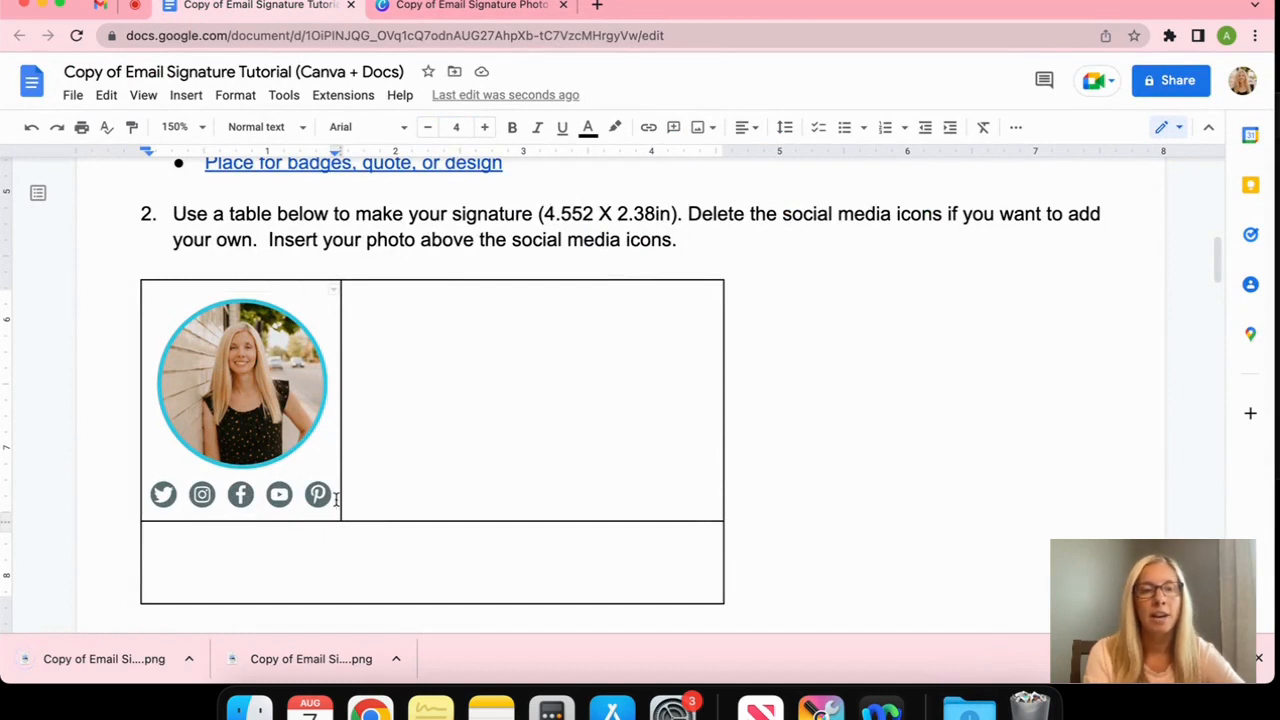
Insert the orange Twitter PNG into the table cell and shrink it to icon size
drag(122, 664, 338, 512)
click(273, 494)
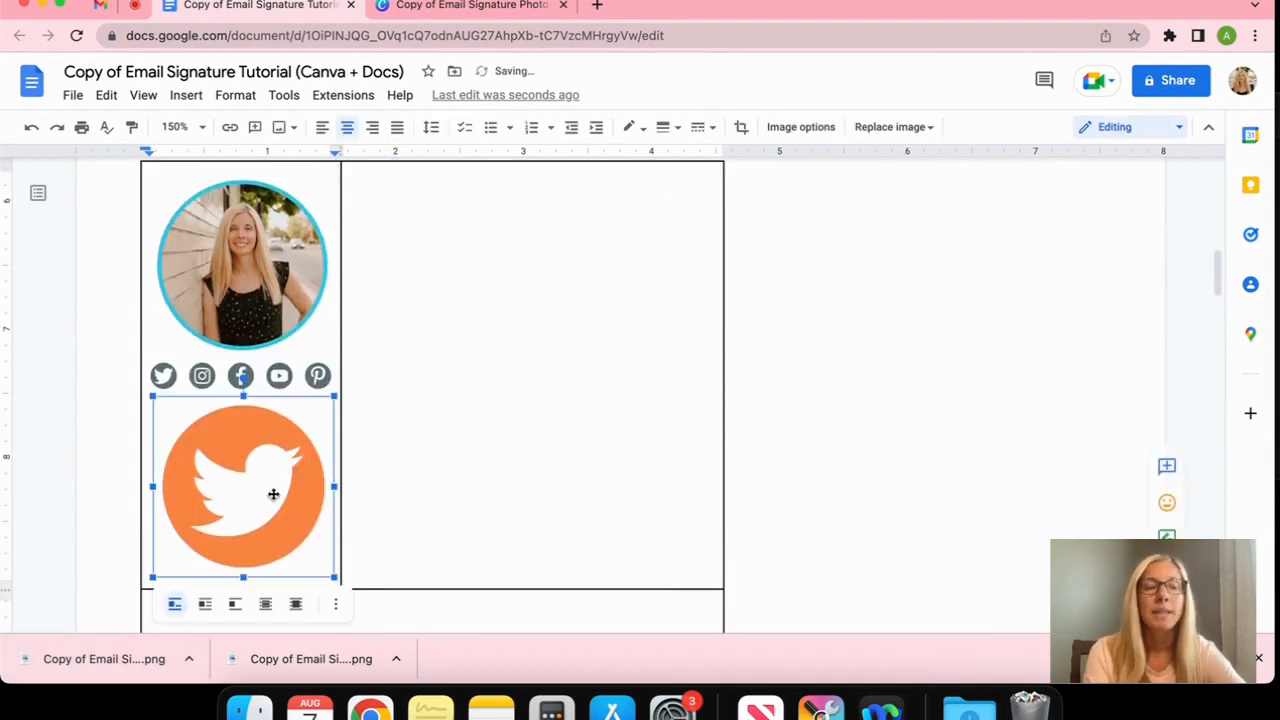
drag(152, 397, 306, 554)
click(389, 383)
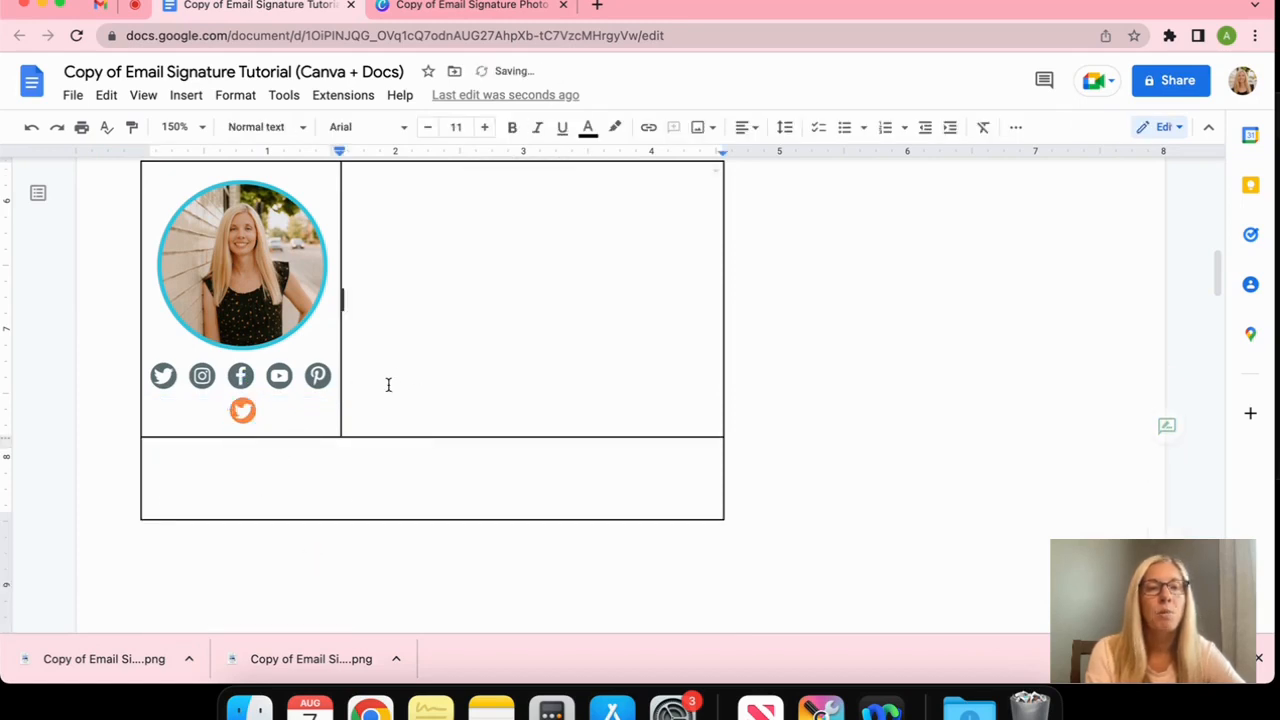
Try deleting the Pinterest icon and resizing the orange logo, undoing both changes
click(317, 377)
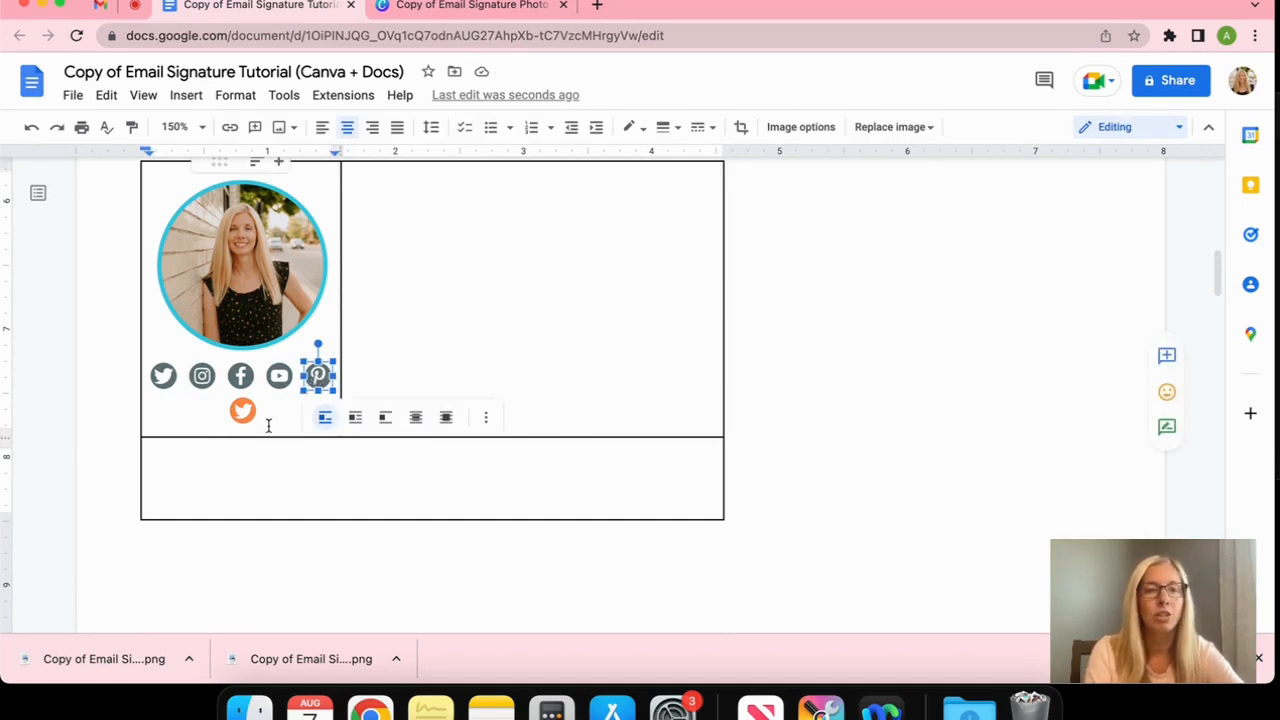
key(Delete)
key(Delete)
click(317, 376)
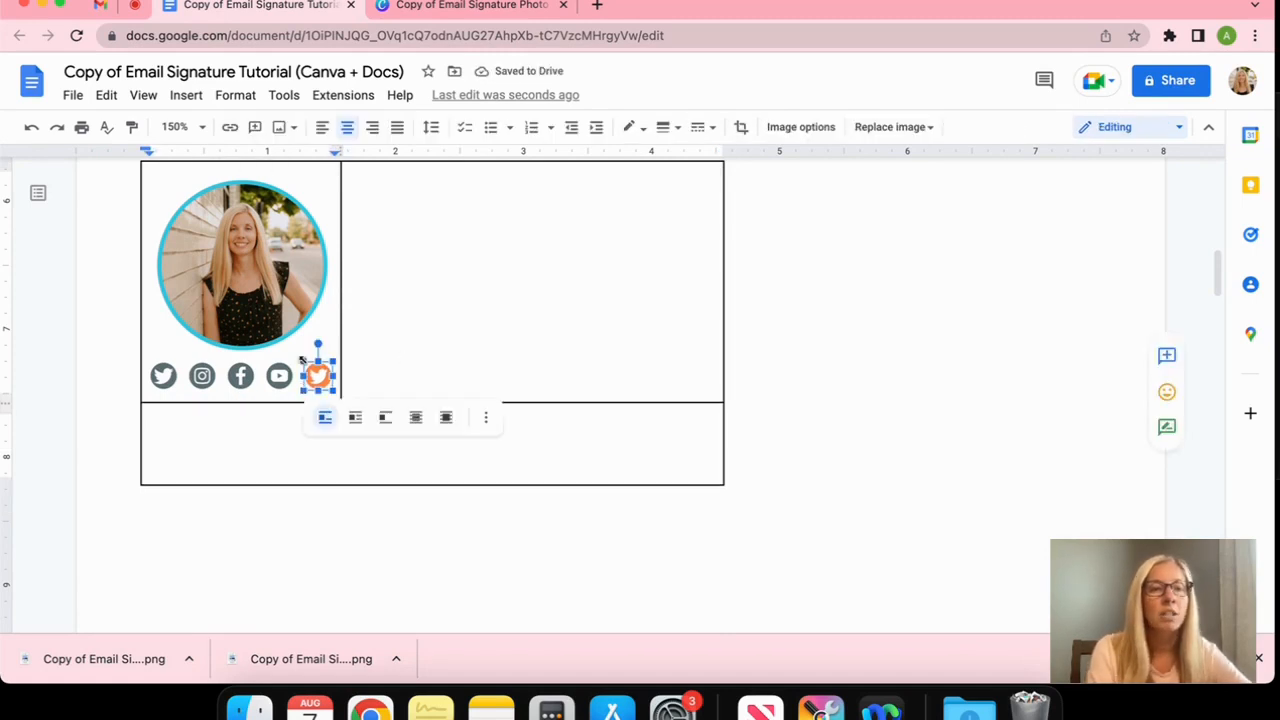
drag(302, 360, 303, 361)
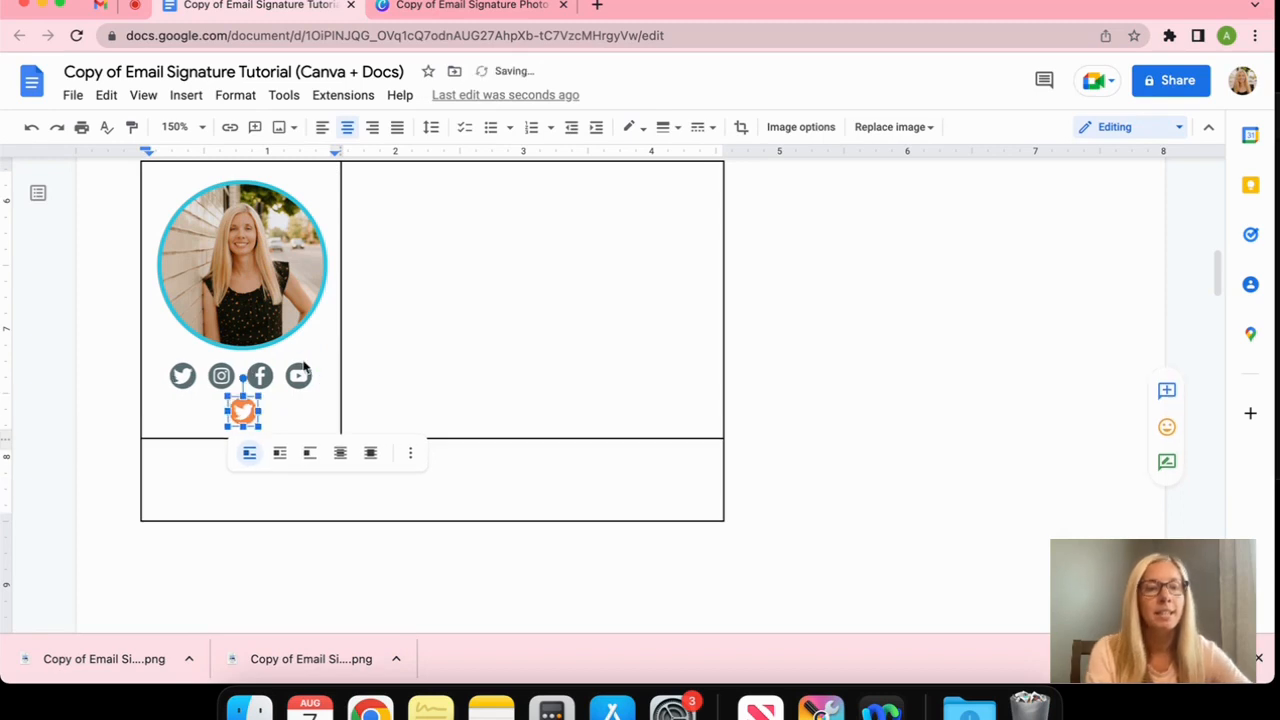
key(ctrl+z)
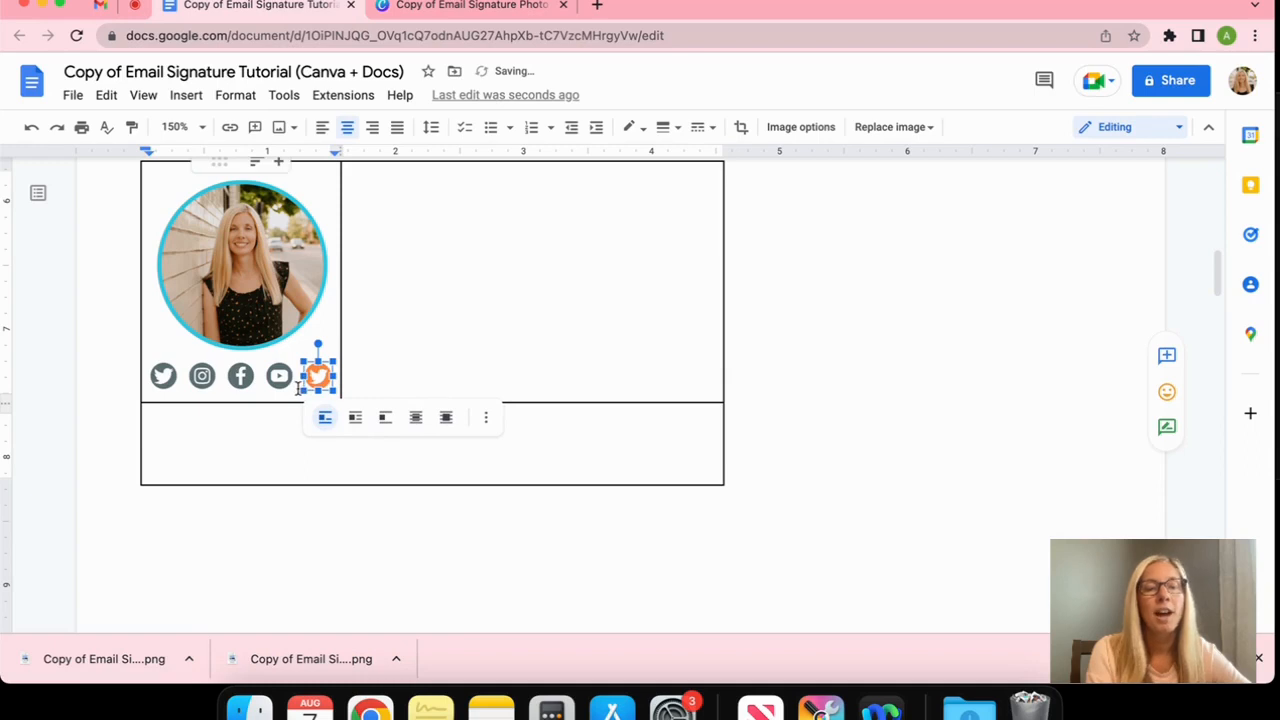
click(297, 388)
click(32, 127)
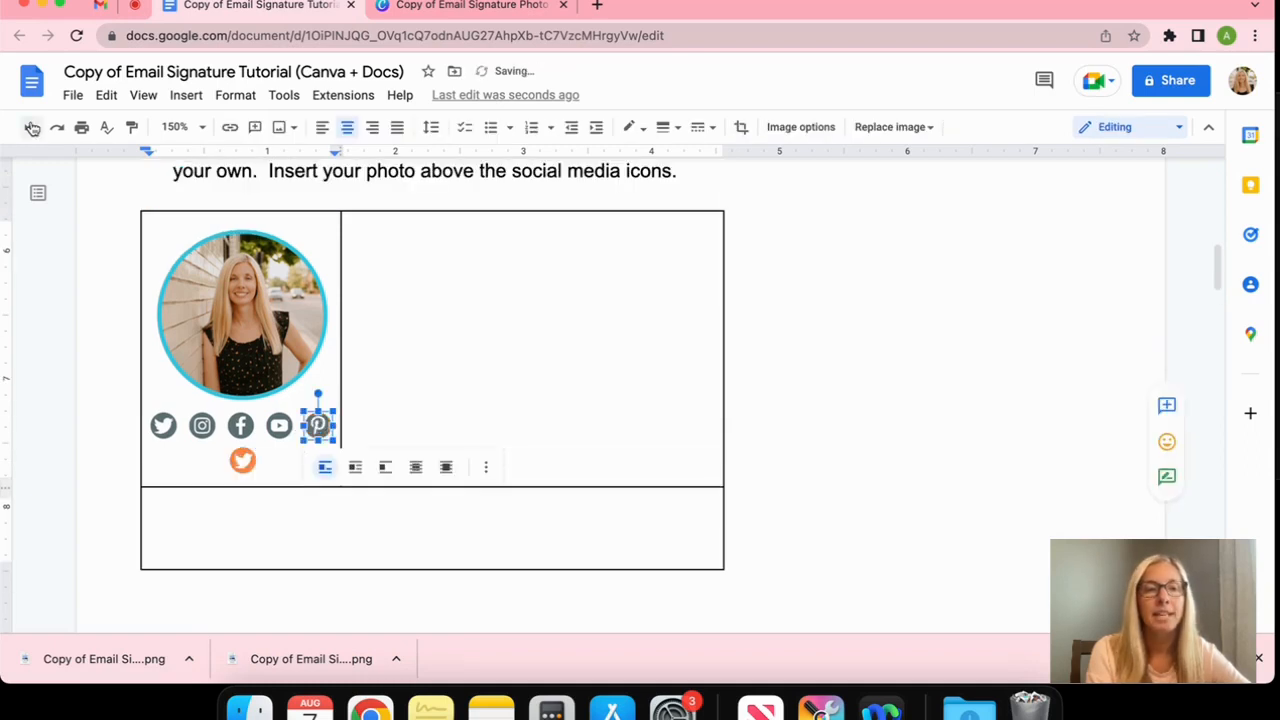
Delete the orange Twitter logo plus the YouTube, Facebook and Instagram icons from the cell
click(242, 458)
key(Delete)
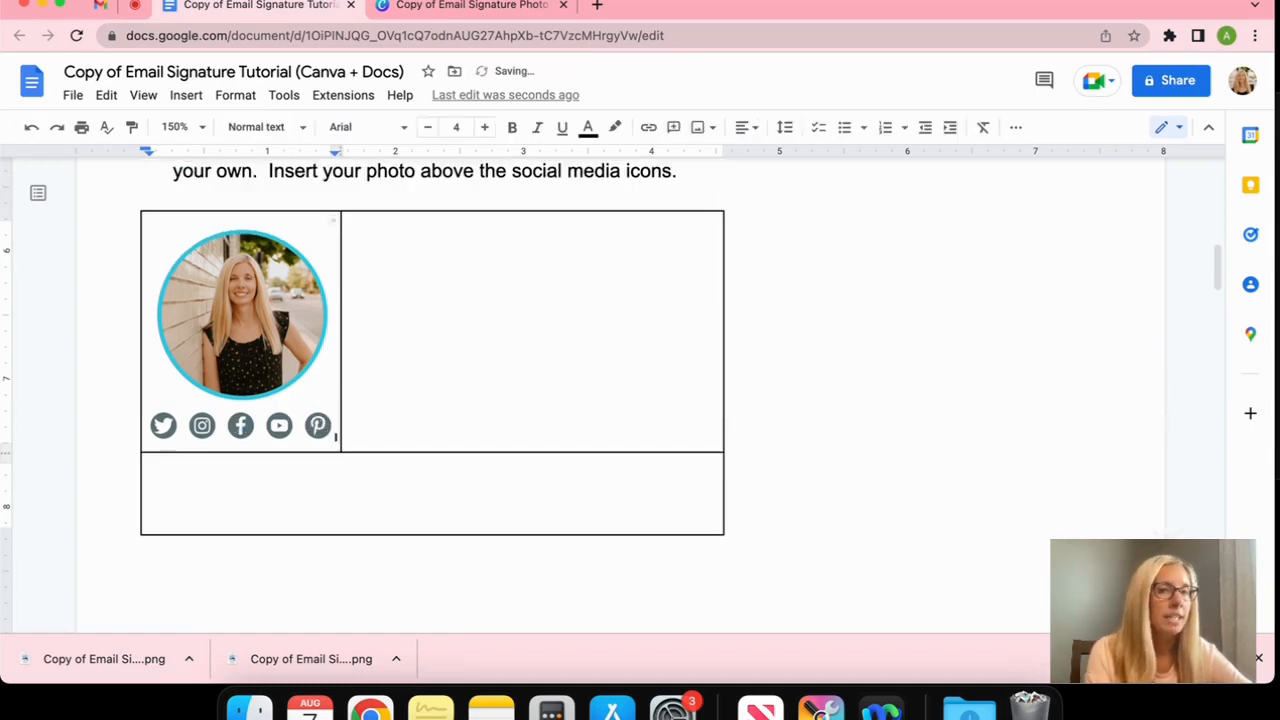
scroll(272, 470, up, 1)
click(277, 473)
key(Delete)
click(258, 476)
key(Delete)
click(240, 476)
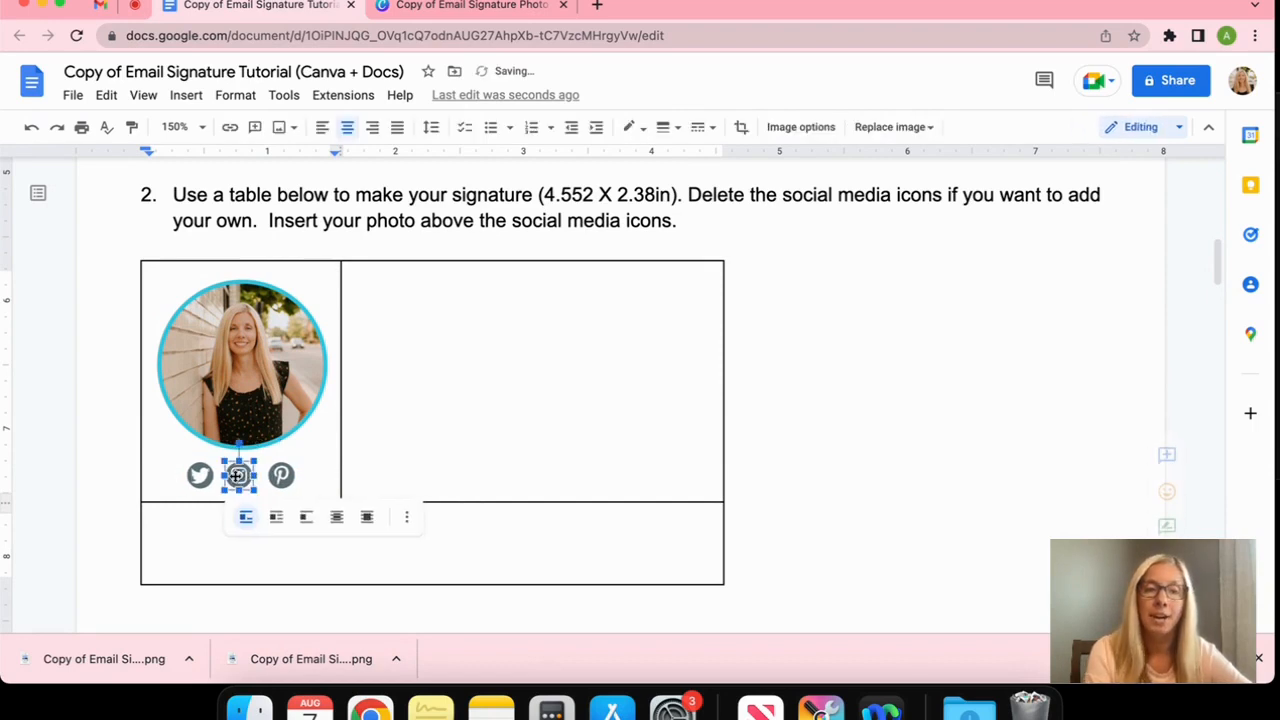
key(Delete)
Open the Name and Contact Info Canva template link from the tutorial
scroll(448, 441, up, 8)
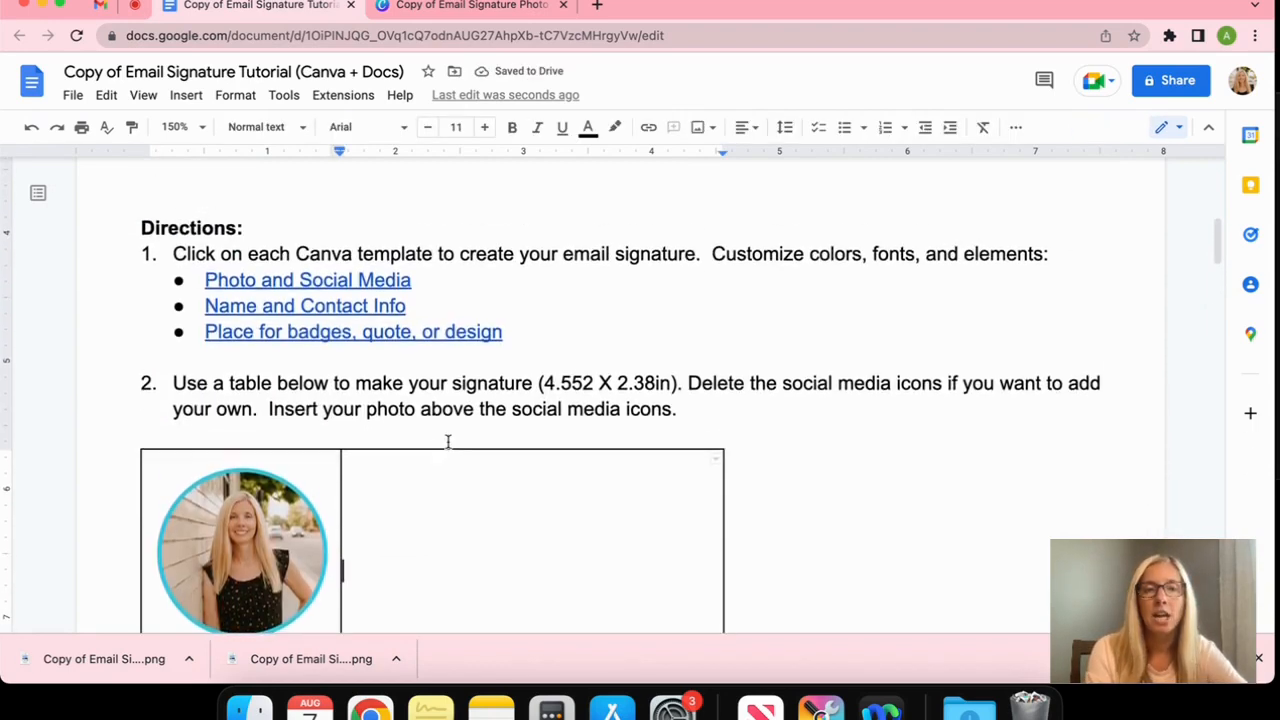
scroll(465, 385, down, 1)
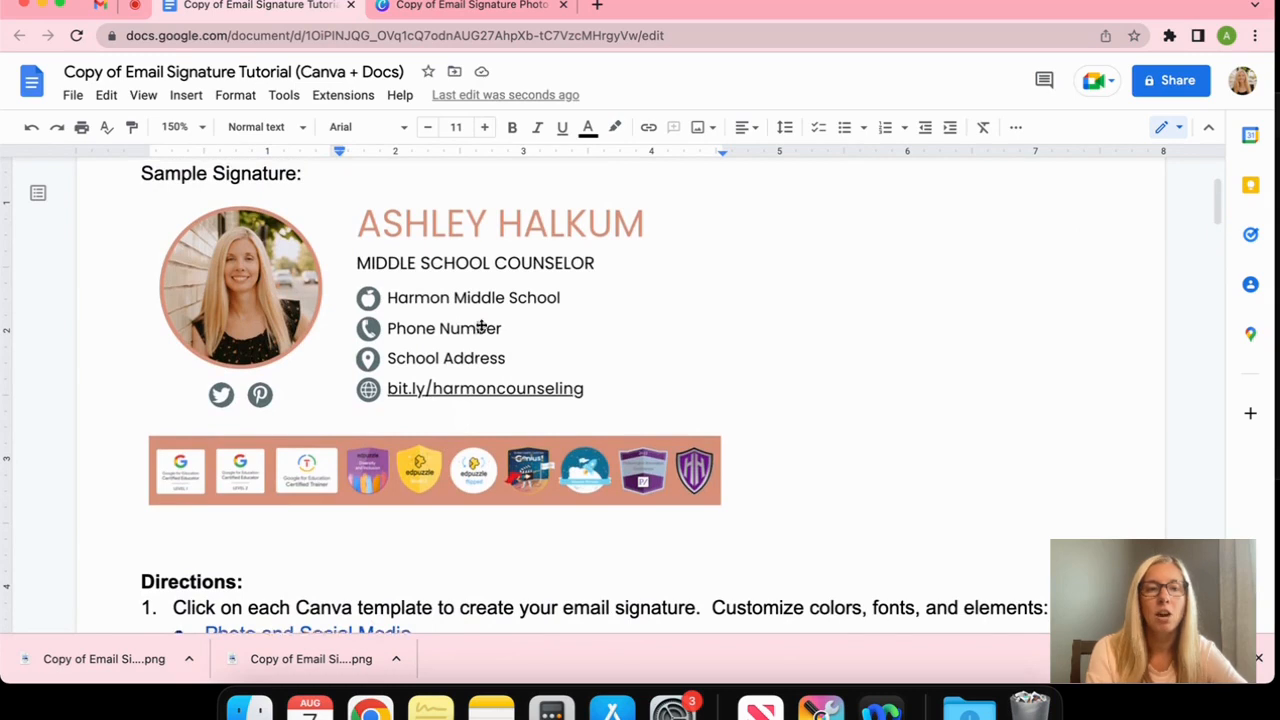
scroll(481, 328, down, 5)
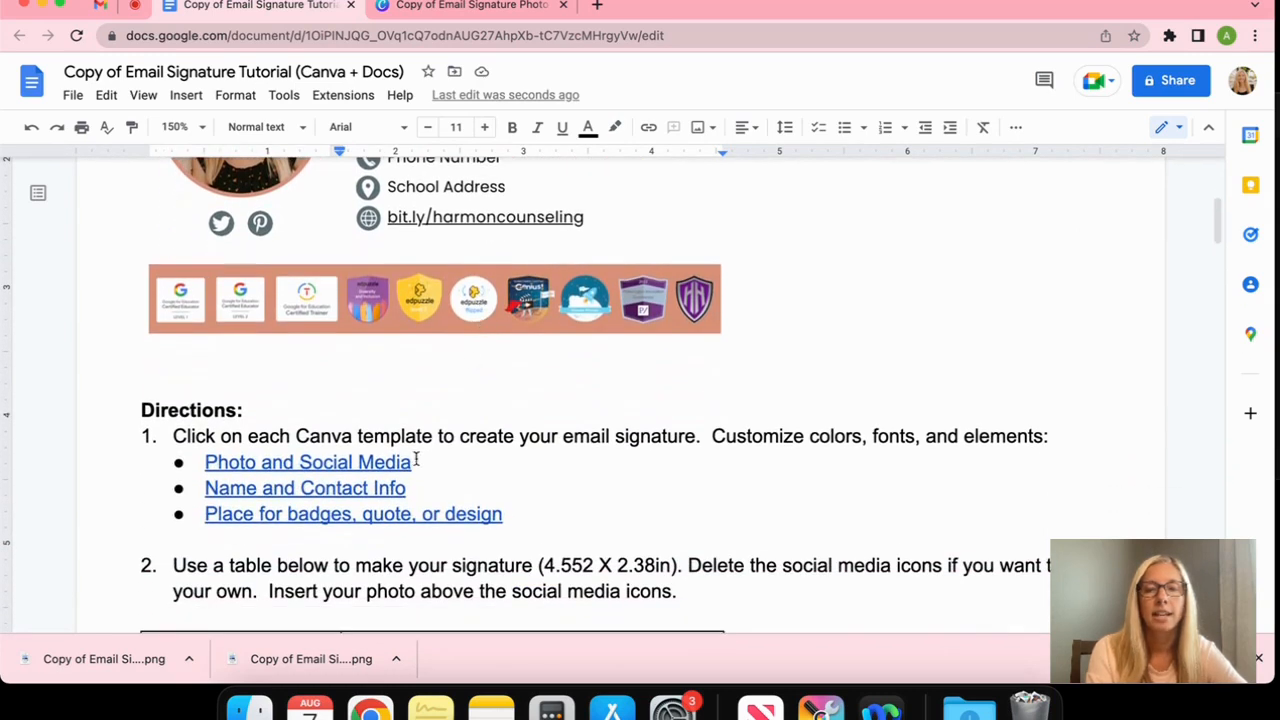
click(389, 487)
Copy the contact-info template, try One Little Font on YOUR NAME, then undo back to Poppins
click(355, 526)
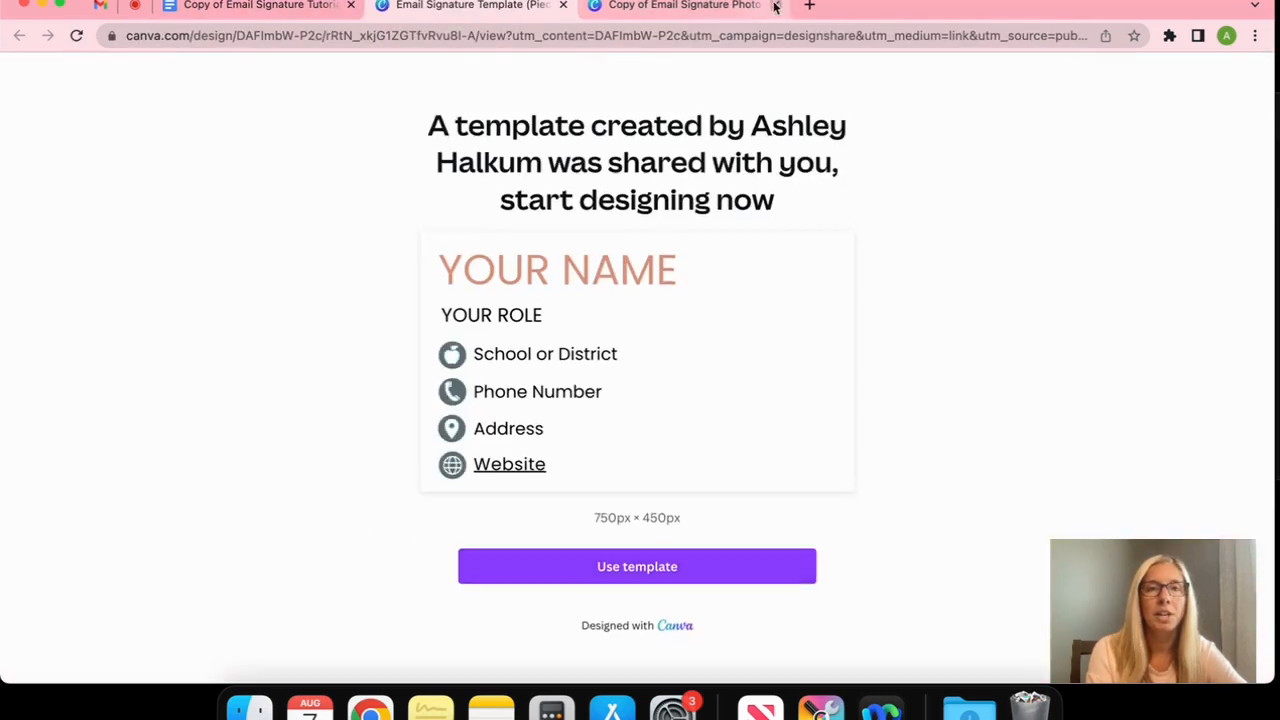
click(711, 569)
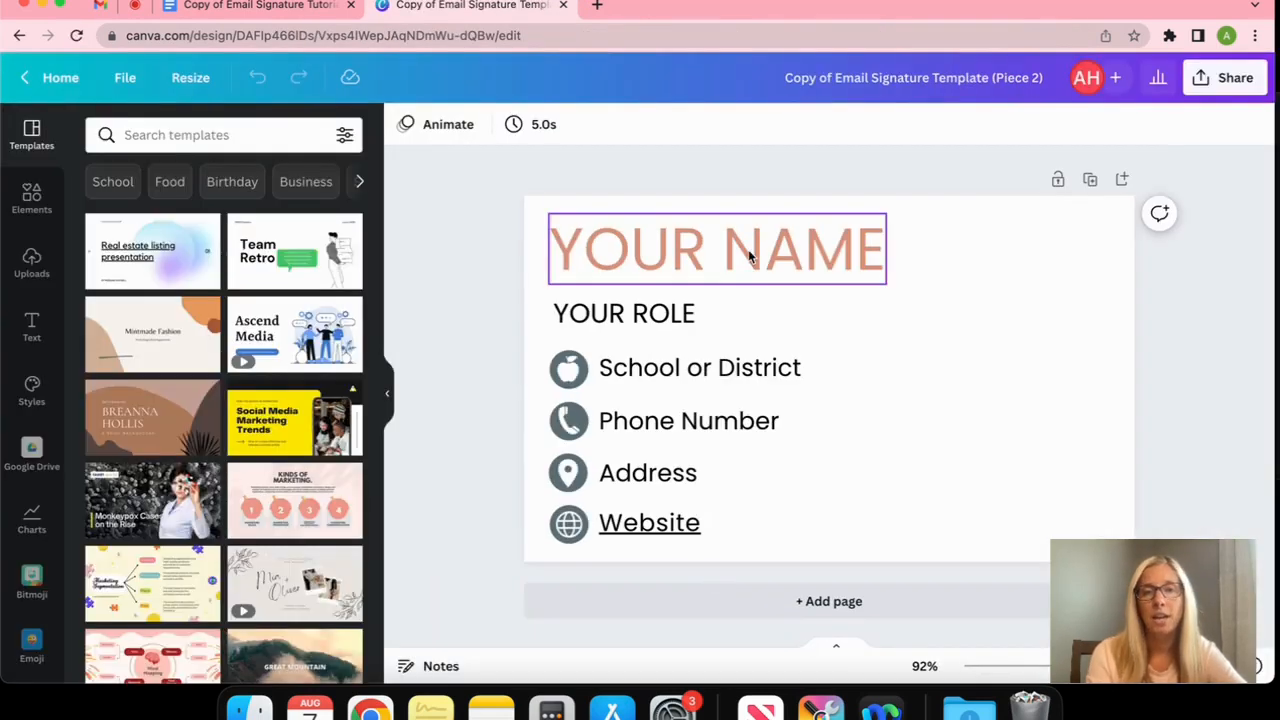
click(748, 249)
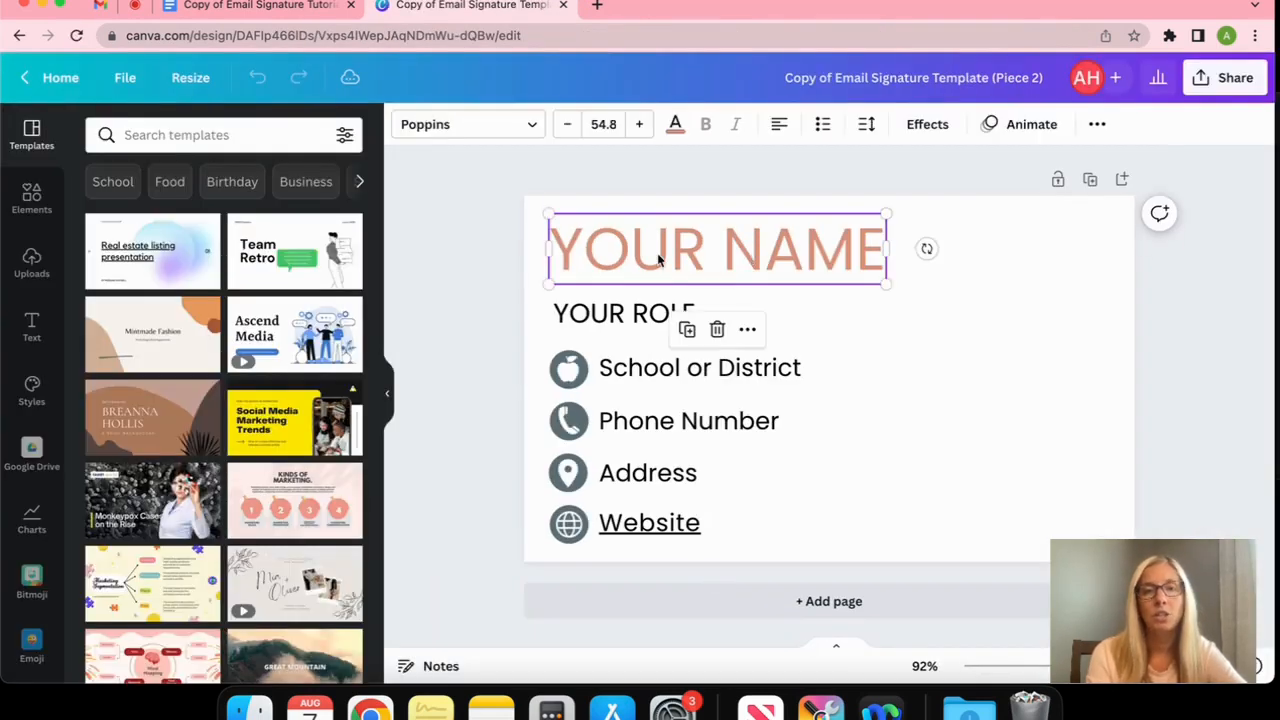
click(532, 127)
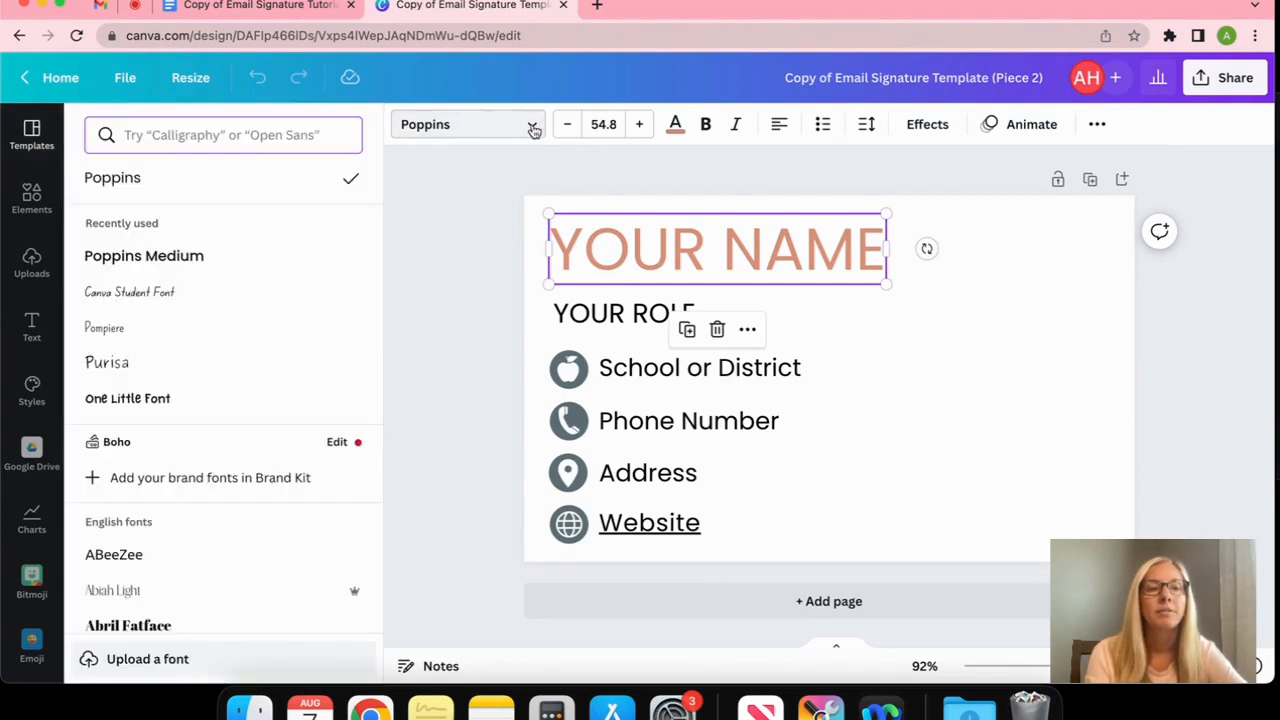
click(153, 400)
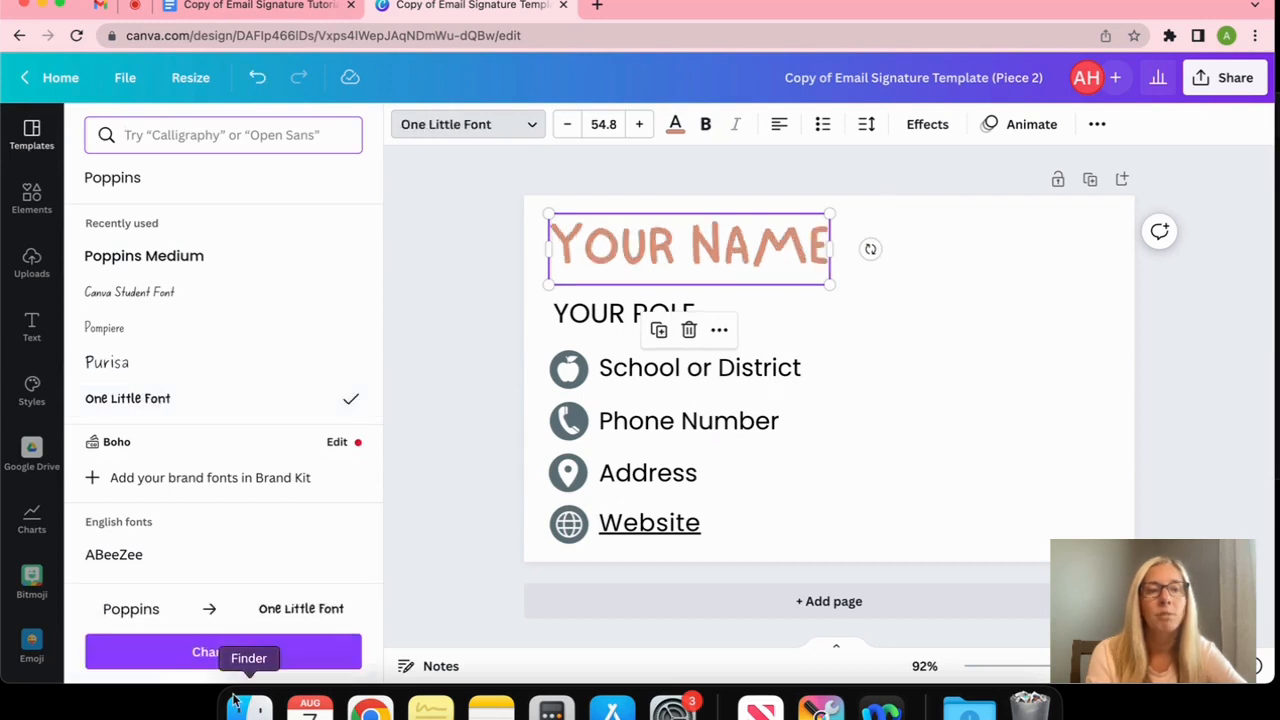
click(278, 652)
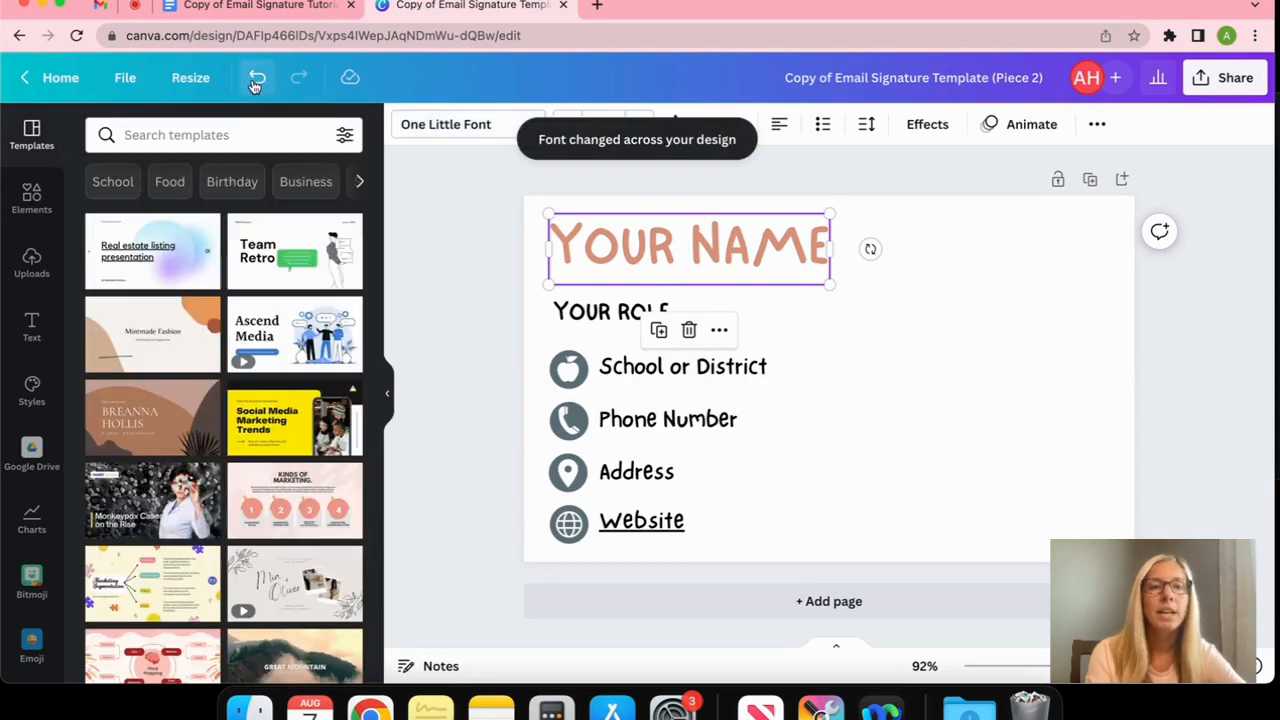
click(255, 80)
click(255, 80)
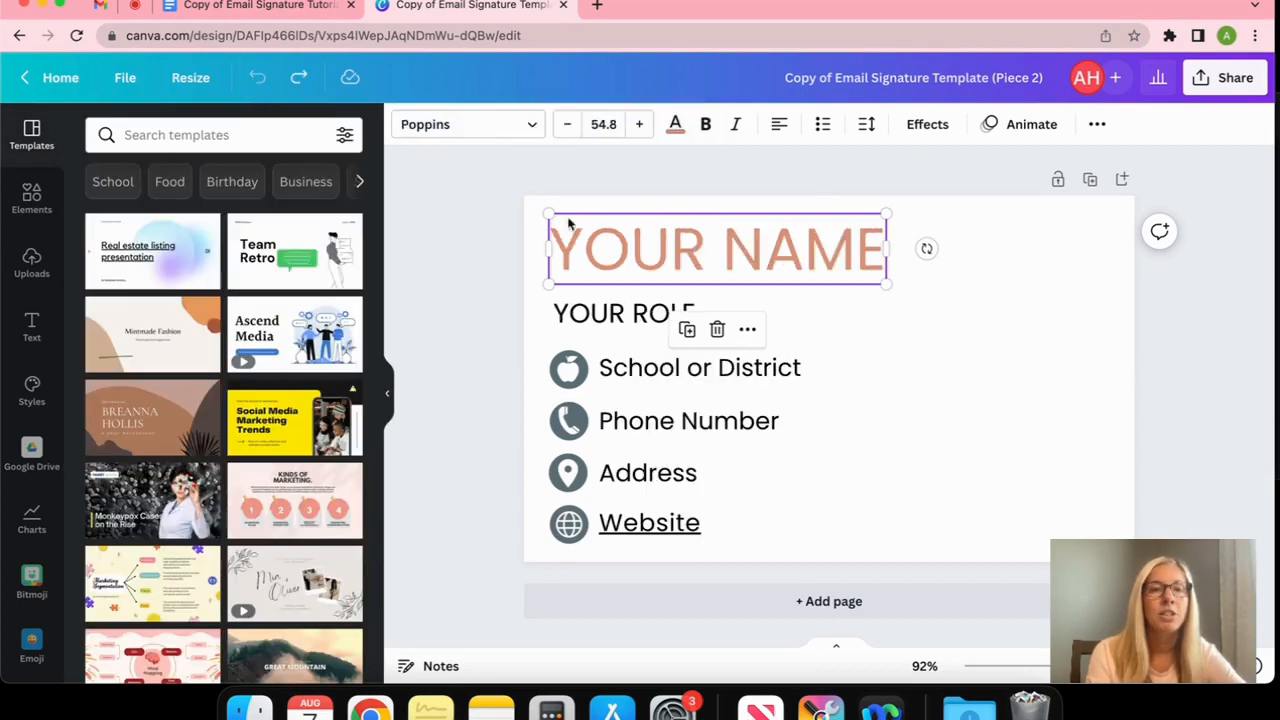
Colour the YOUR NAME heading teal (Beach Towel) and select its placeholder words
click(476, 210)
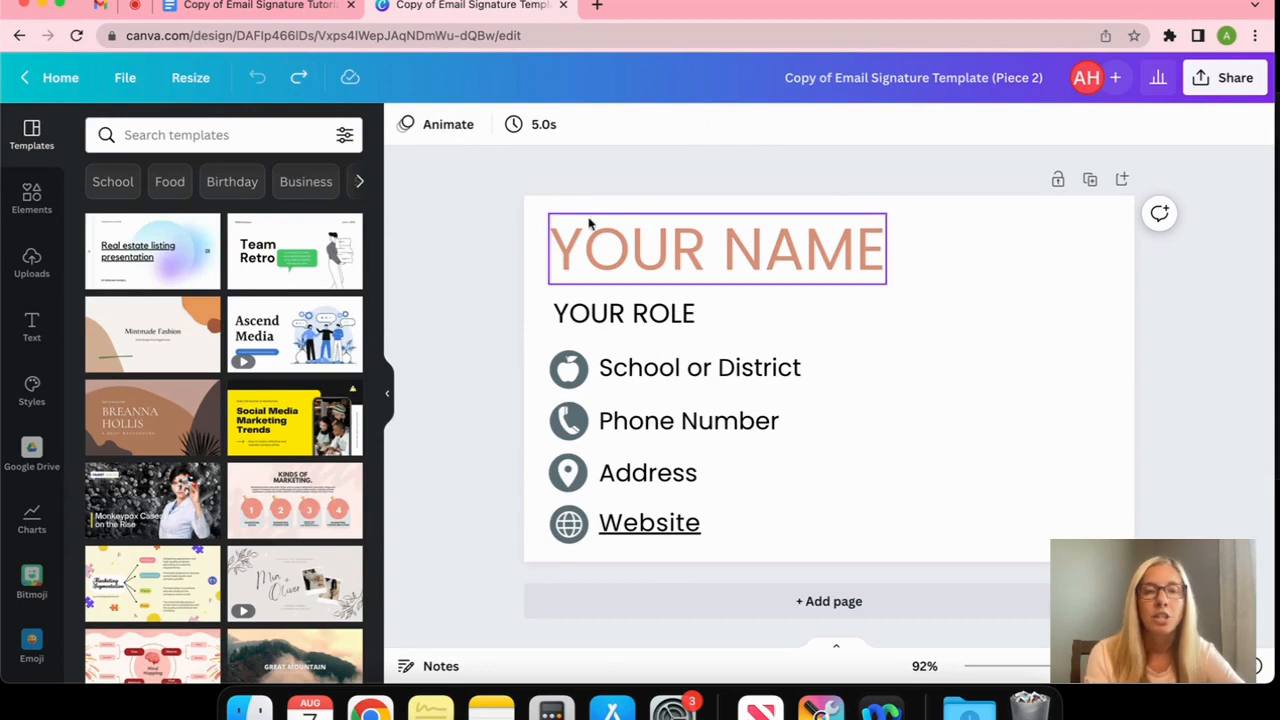
click(614, 253)
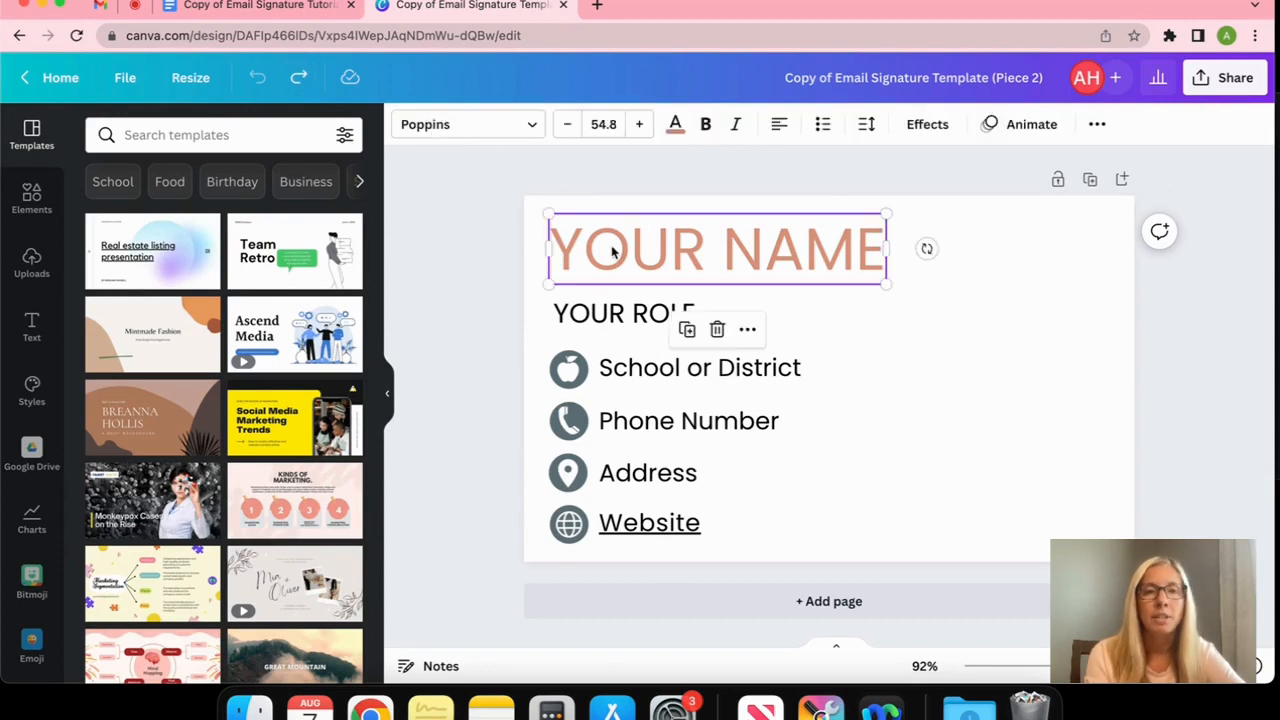
click(679, 136)
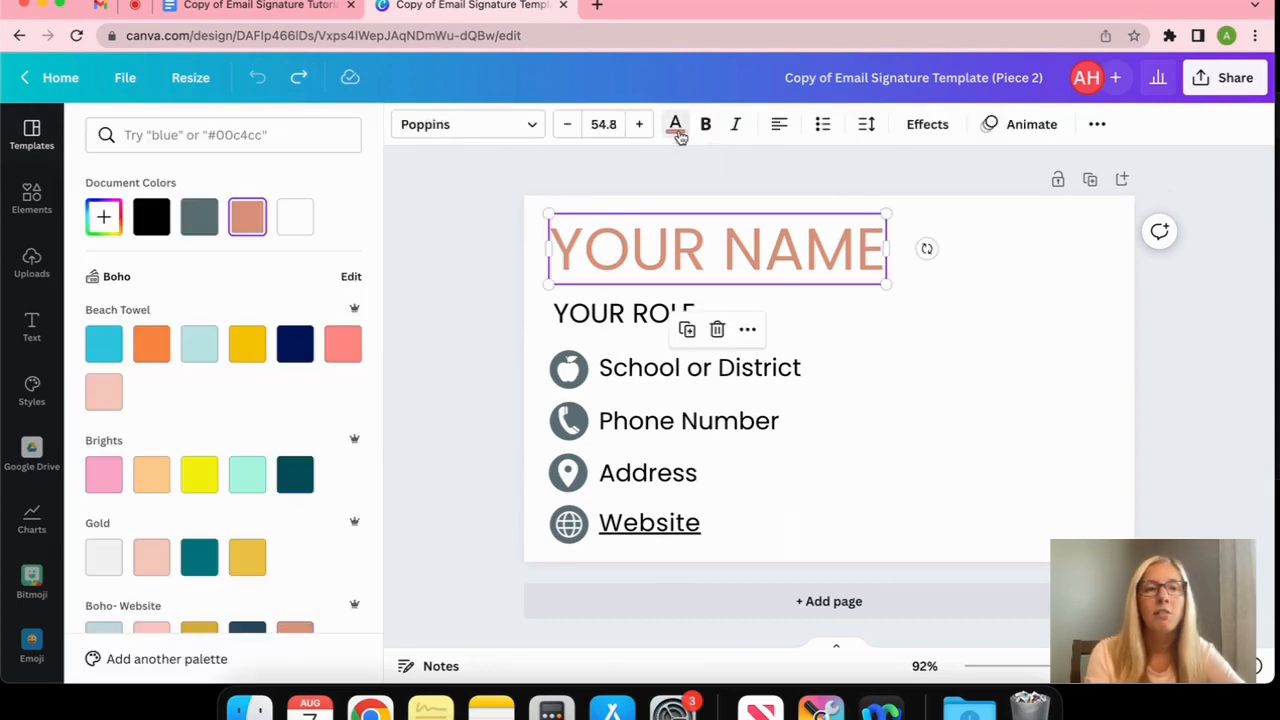
click(104, 344)
click(431, 371)
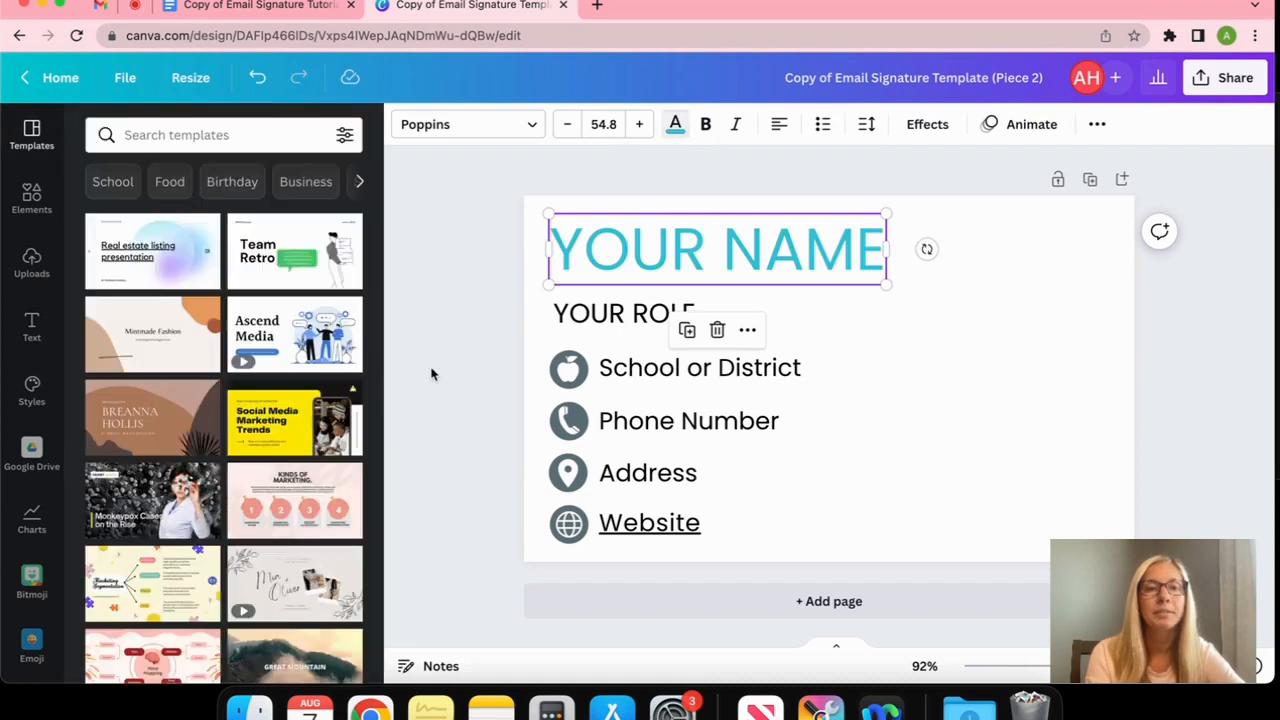
click(620, 245)
drag(565, 244, 885, 240)
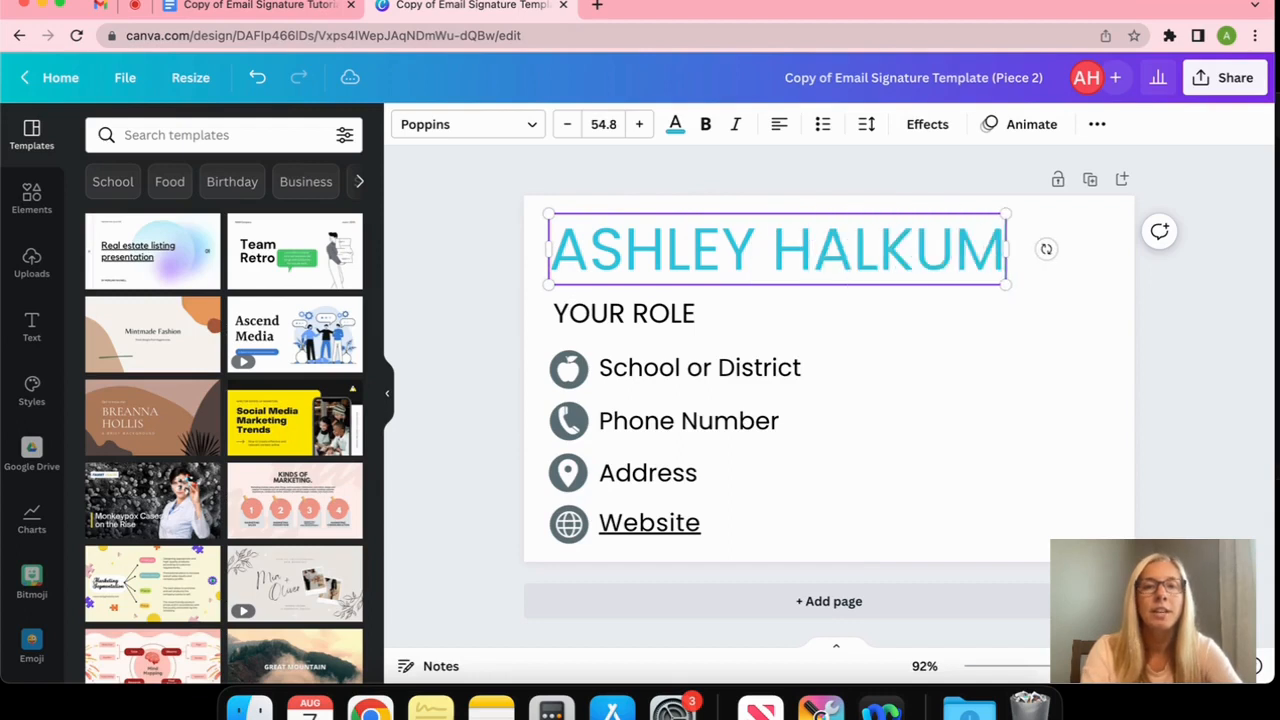
Replace YOUR NAME with the person's full name and YOUR ROLE with SCHOOL COUNSELOR
click(688, 325)
drag(695, 315, 562, 313)
text(S)
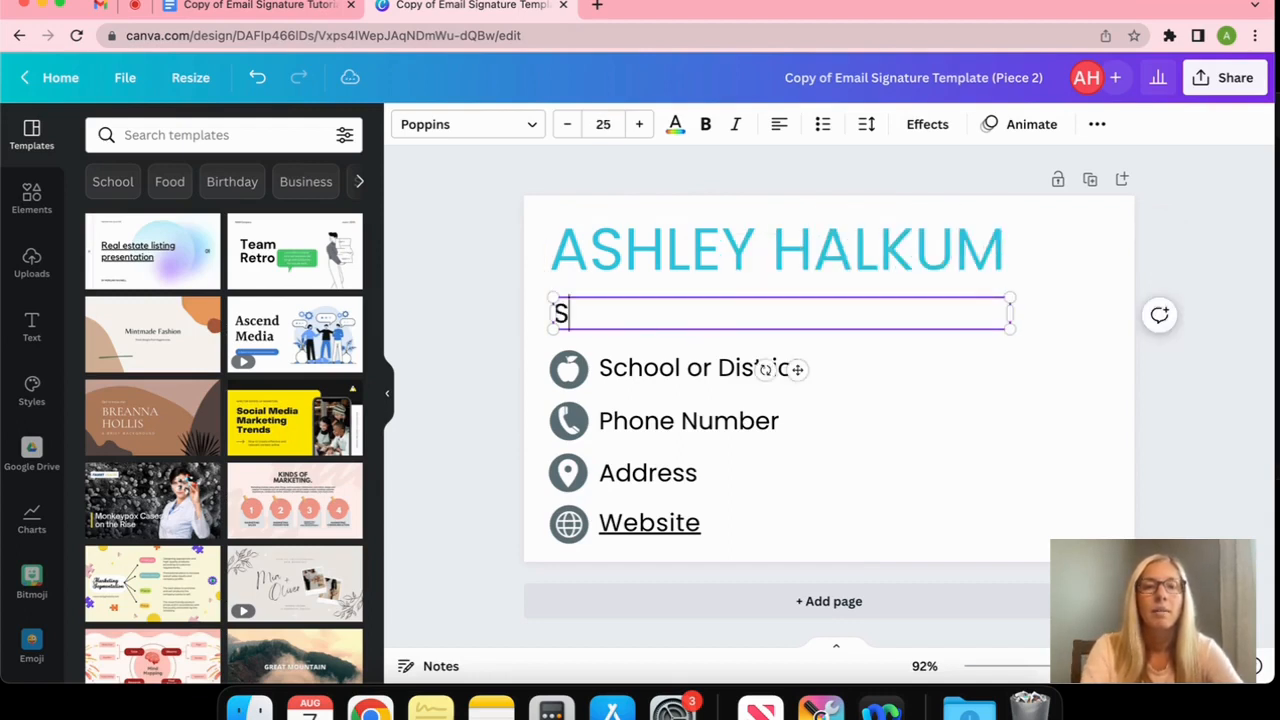
text(CHOOL COUNSELOR)
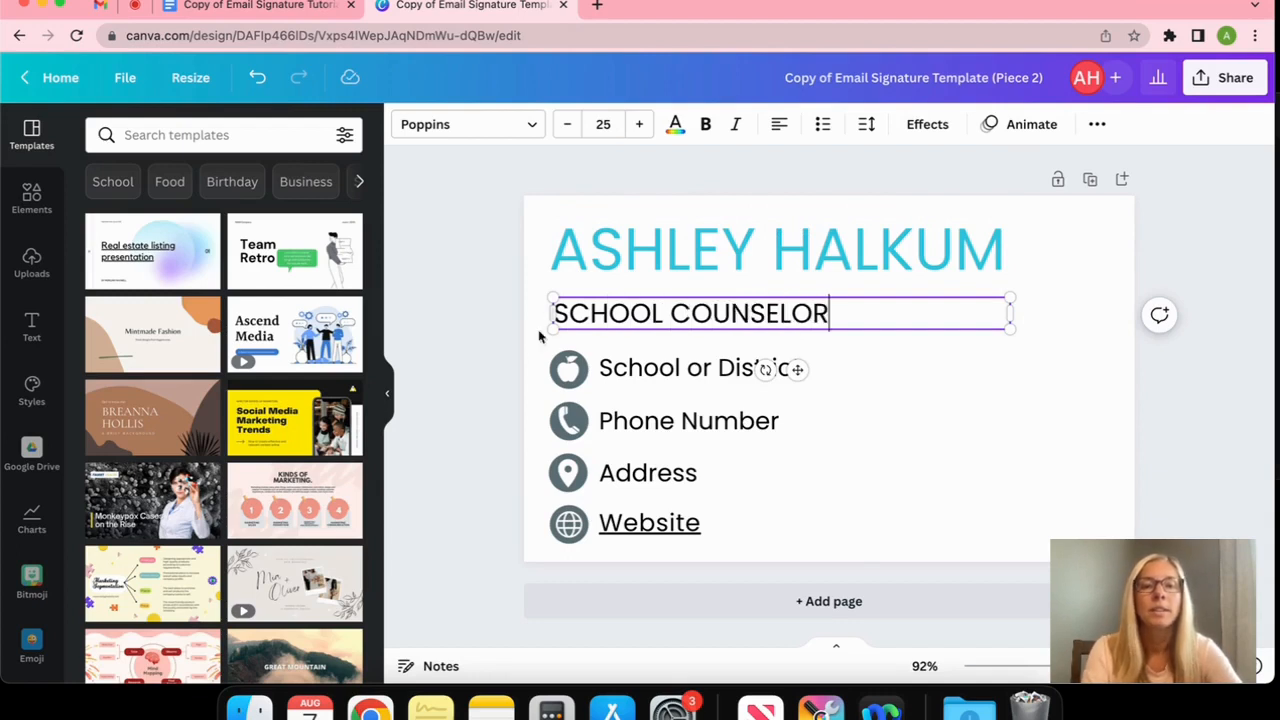
click(661, 370)
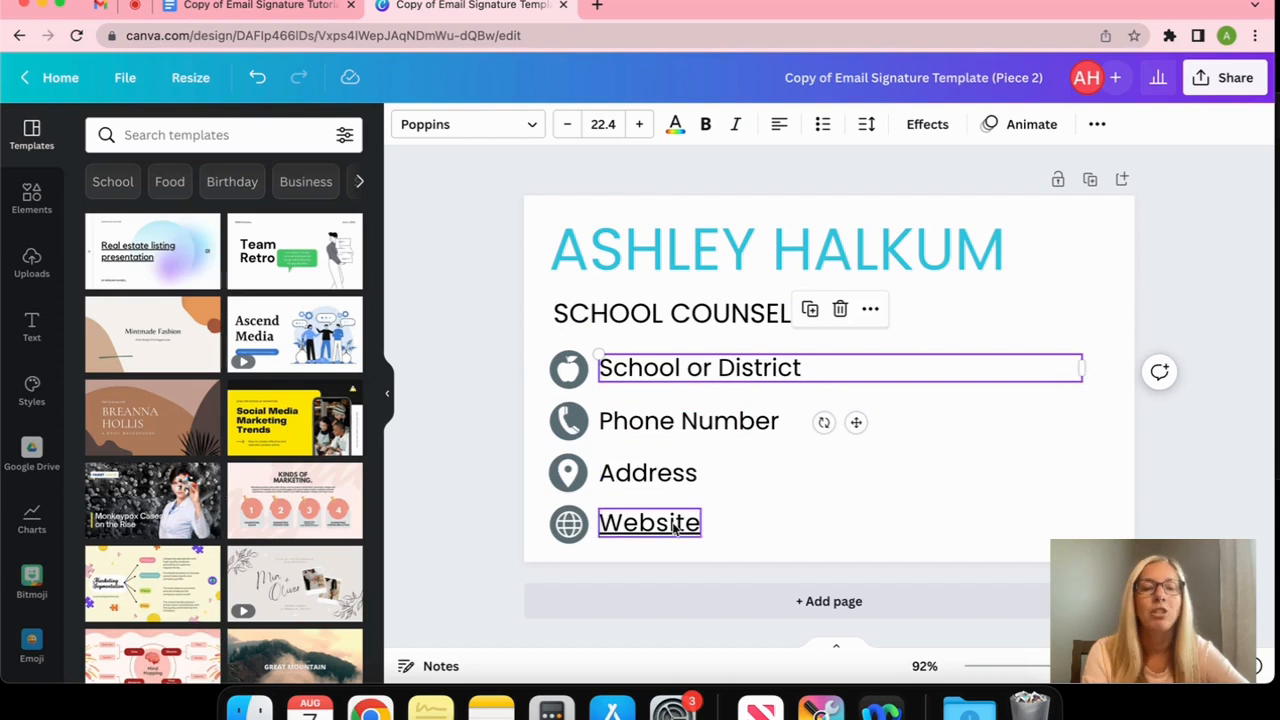
click(497, 488)
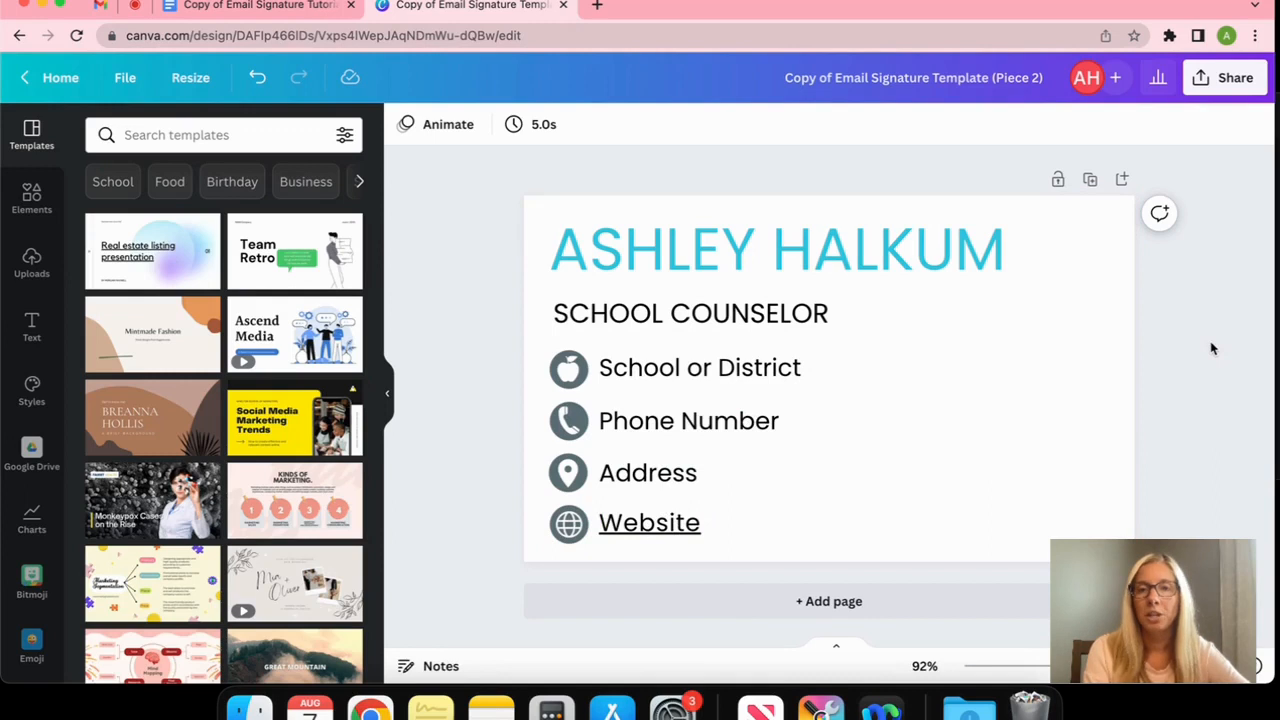
Download the name-and-contact design as a 750 × 450 px PNG
click(1226, 78)
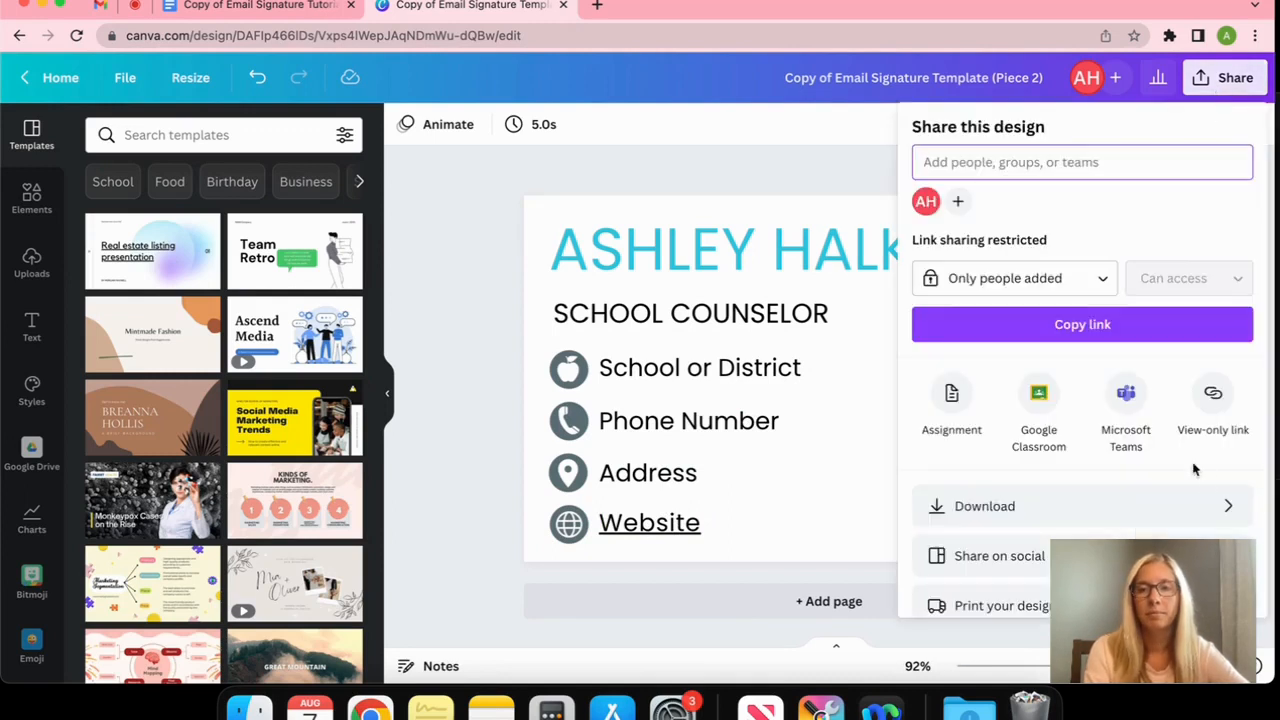
click(1226, 510)
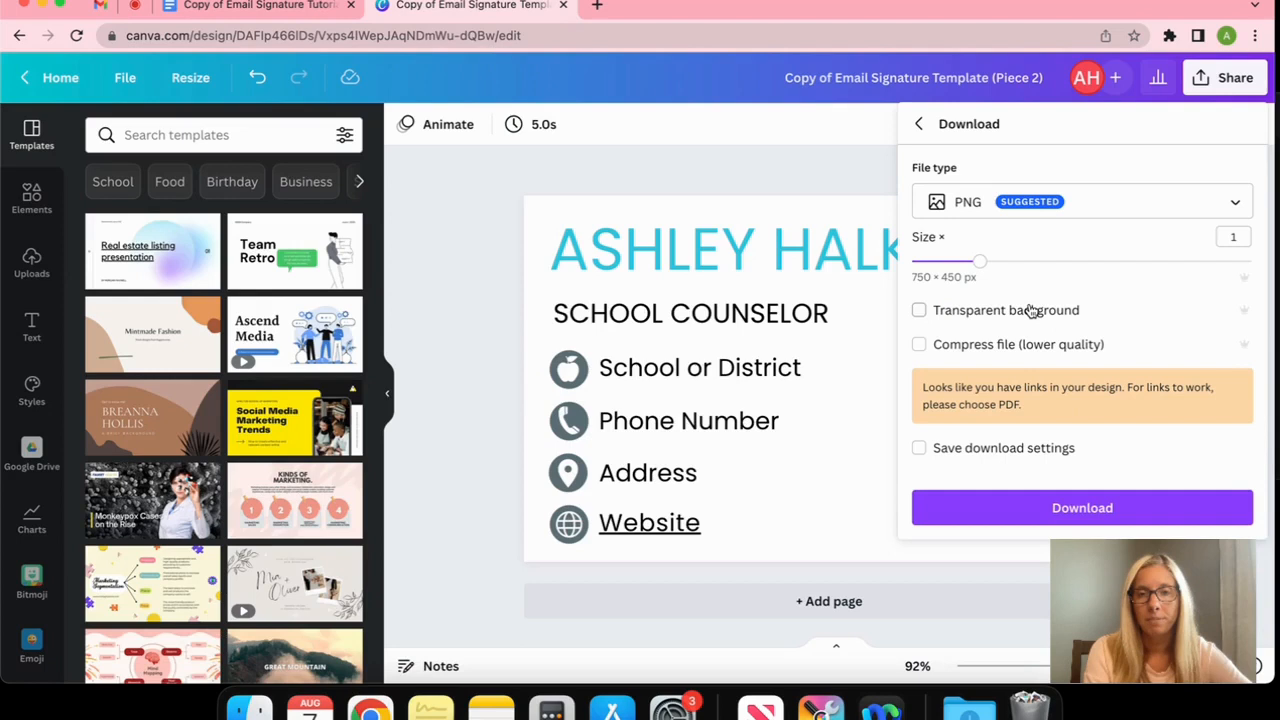
click(826, 203)
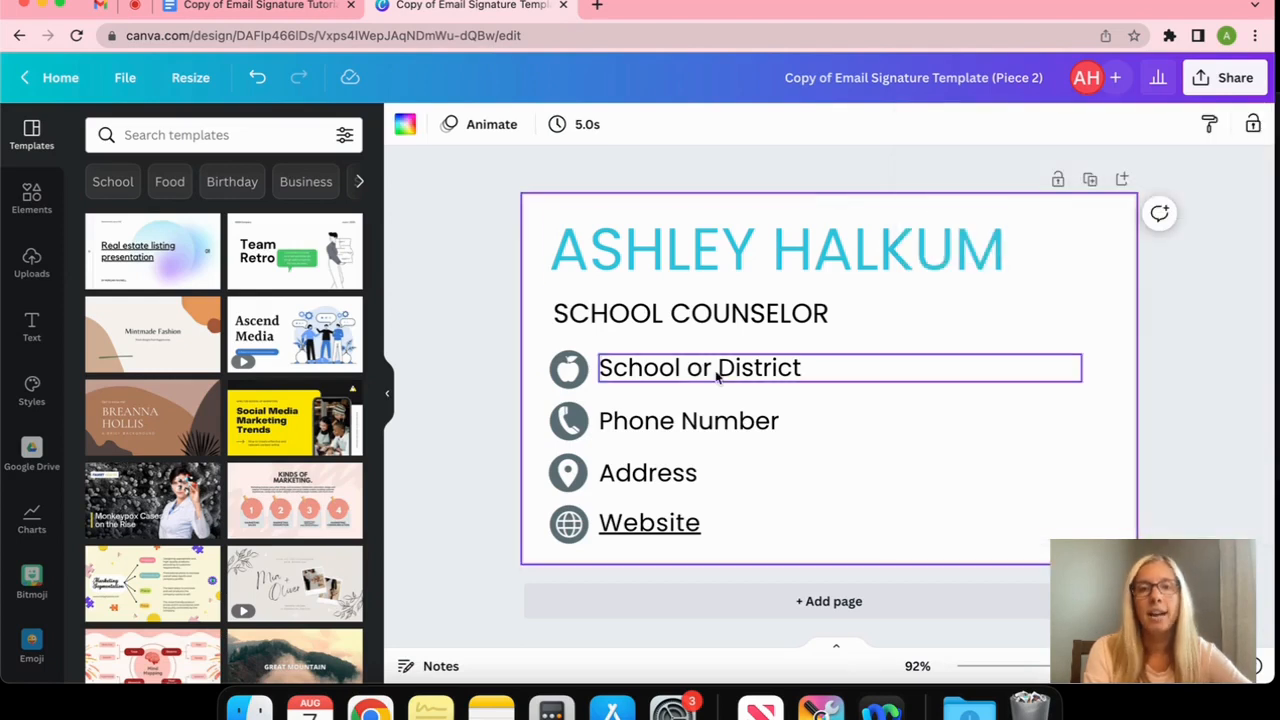
click(1240, 78)
click(1222, 505)
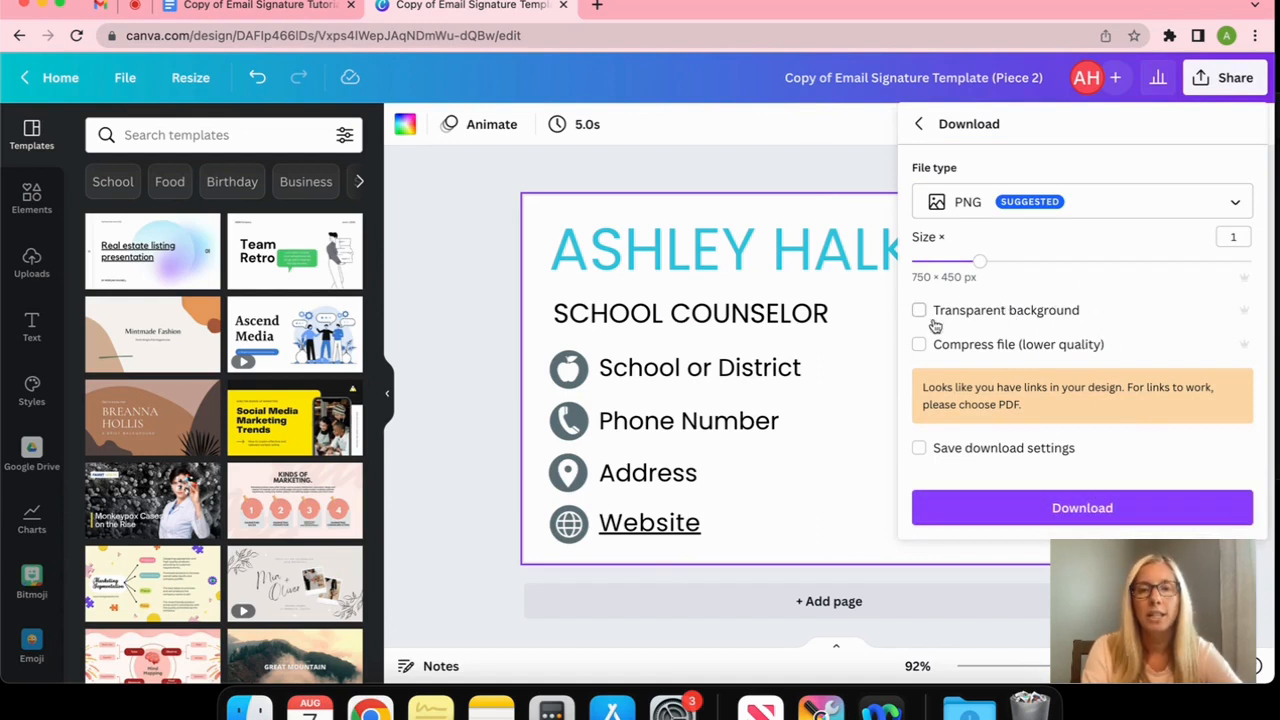
click(1076, 511)
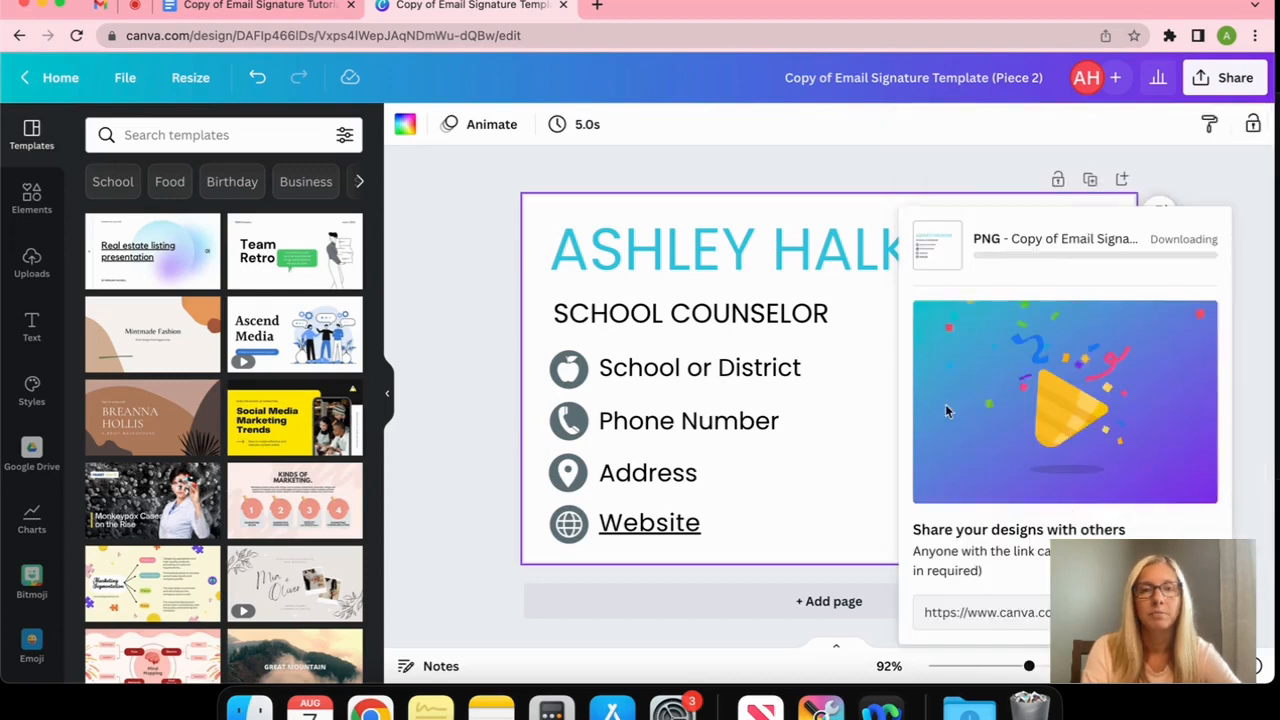
click(282, 10)
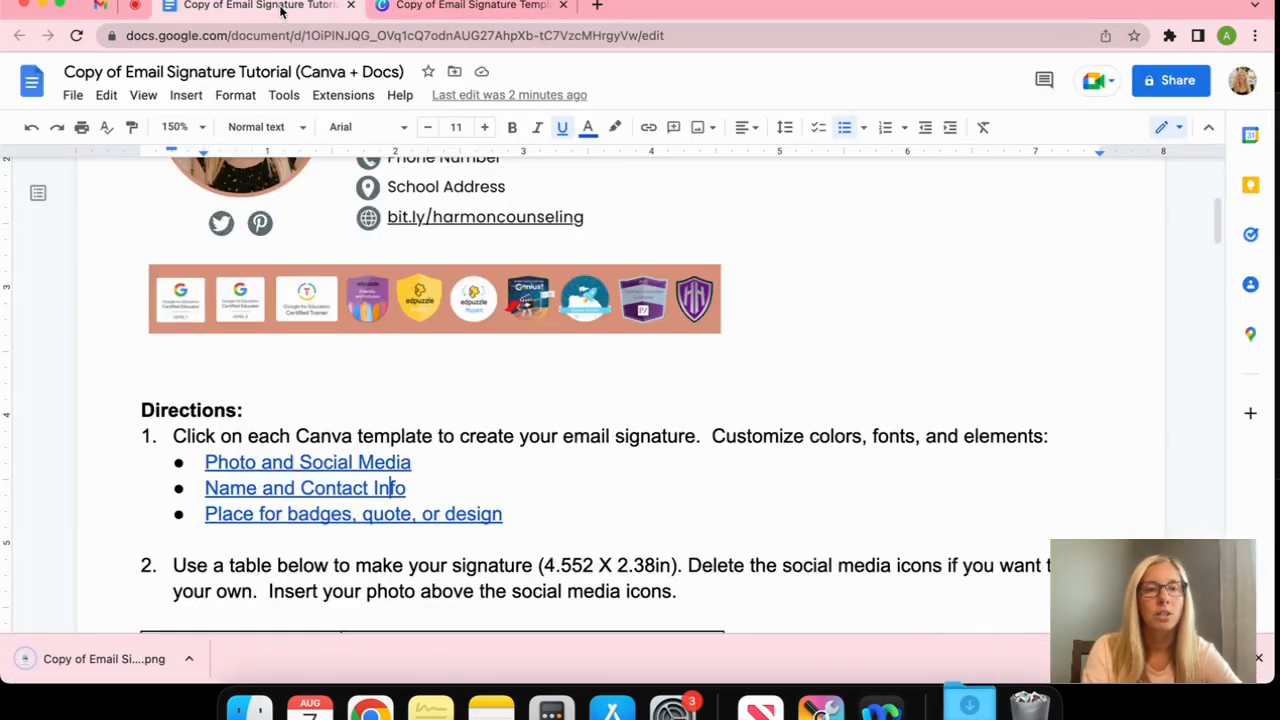
Insert the downloaded name-and-contact PNG into the signature table's right cell
scroll(507, 385, down, 5)
click(507, 385)
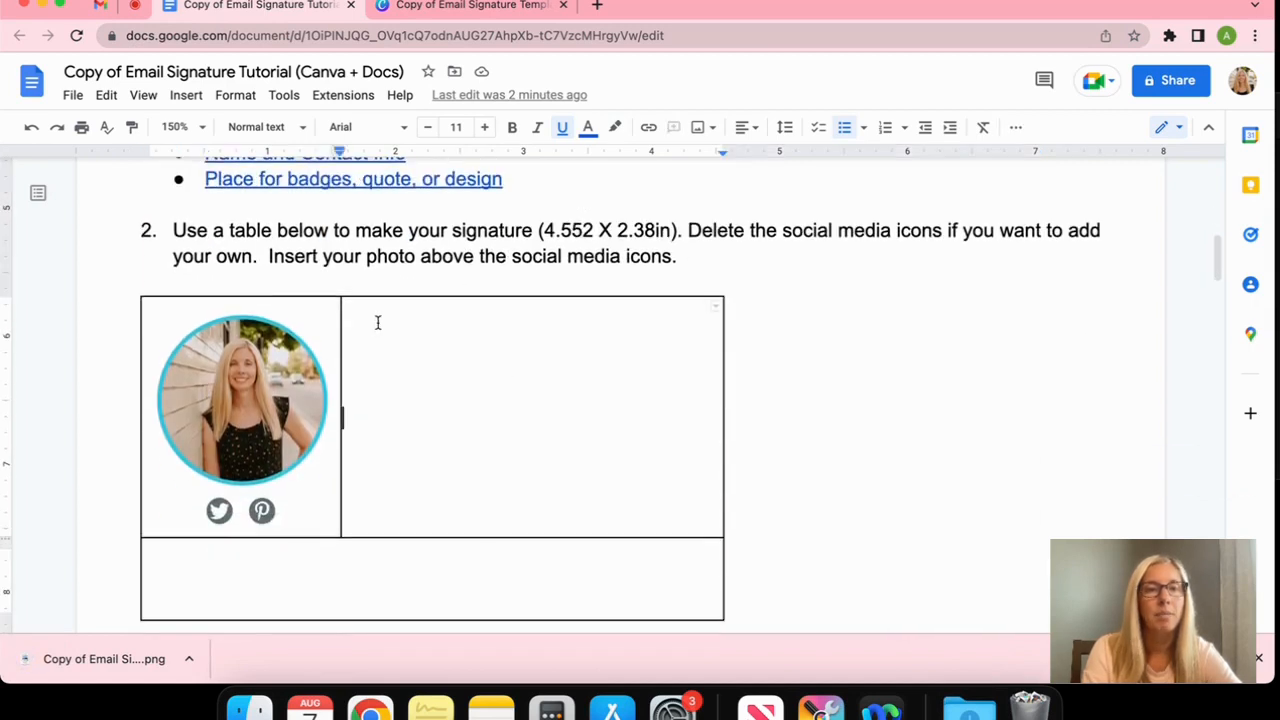
drag(131, 657, 435, 349)
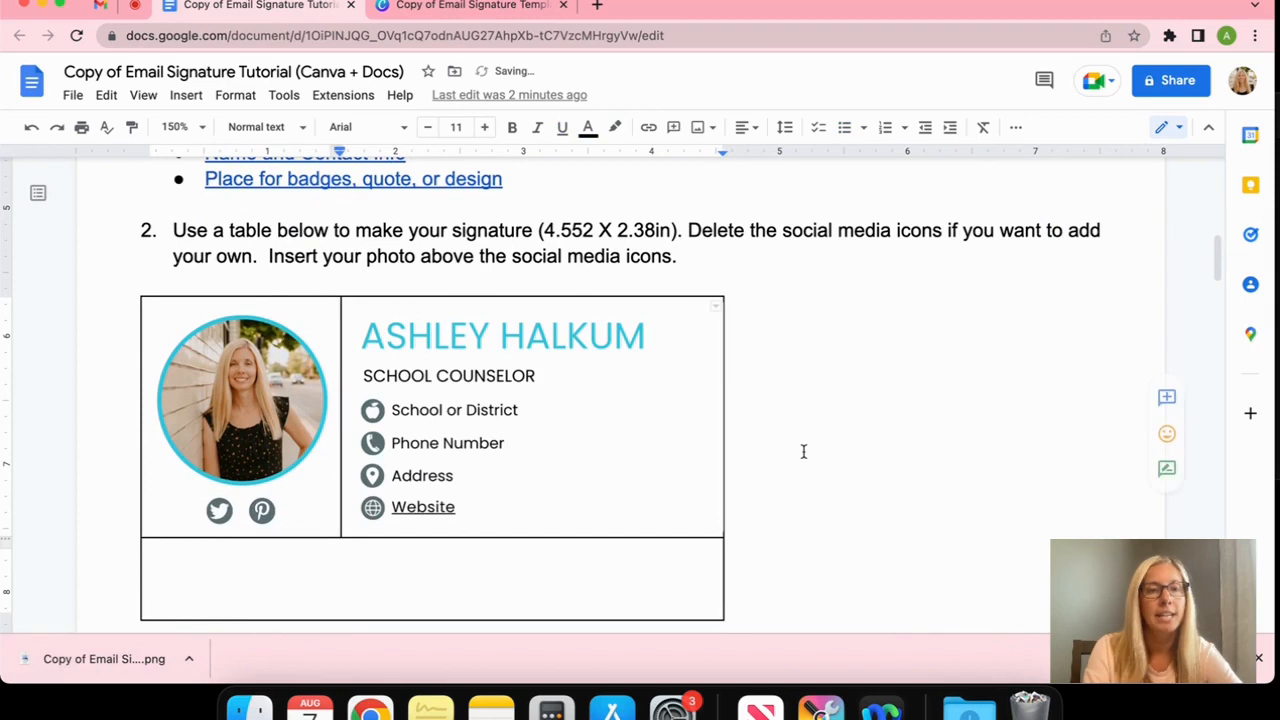
Find the badges template link under 'Place for badges, quote, or design' in the tutorial
scroll(803, 451, up, 8)
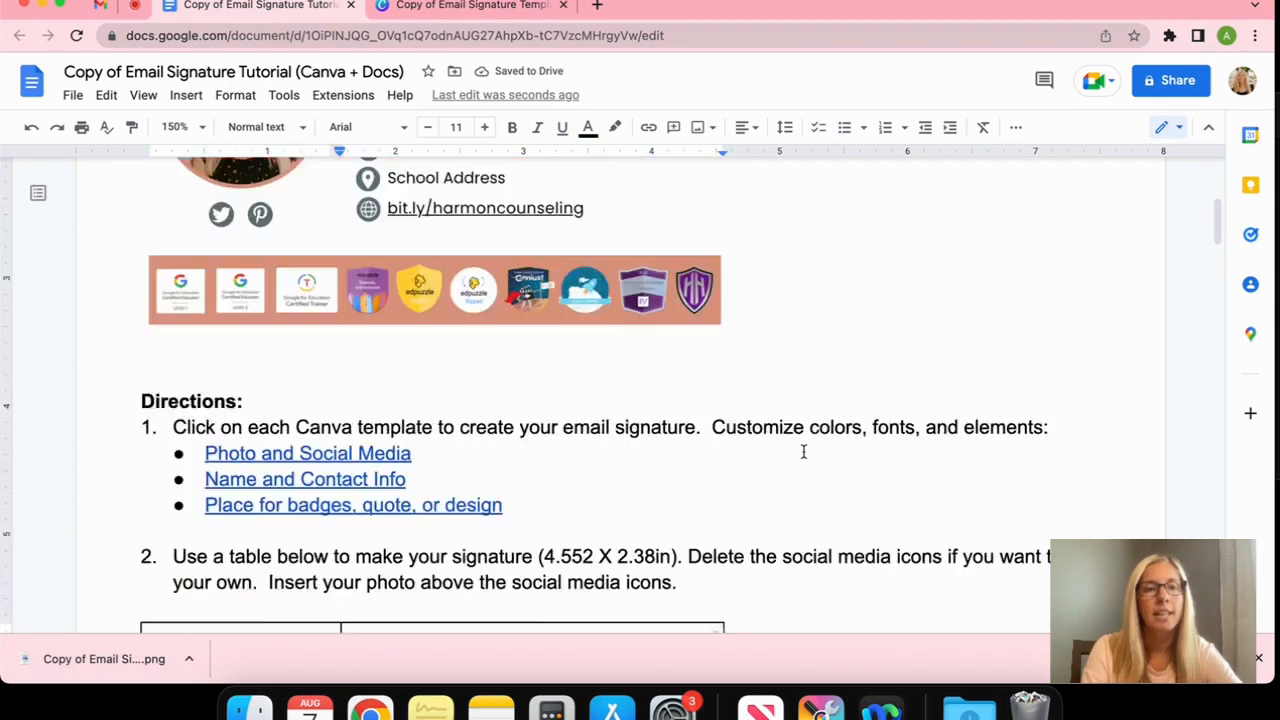
click(643, 458)
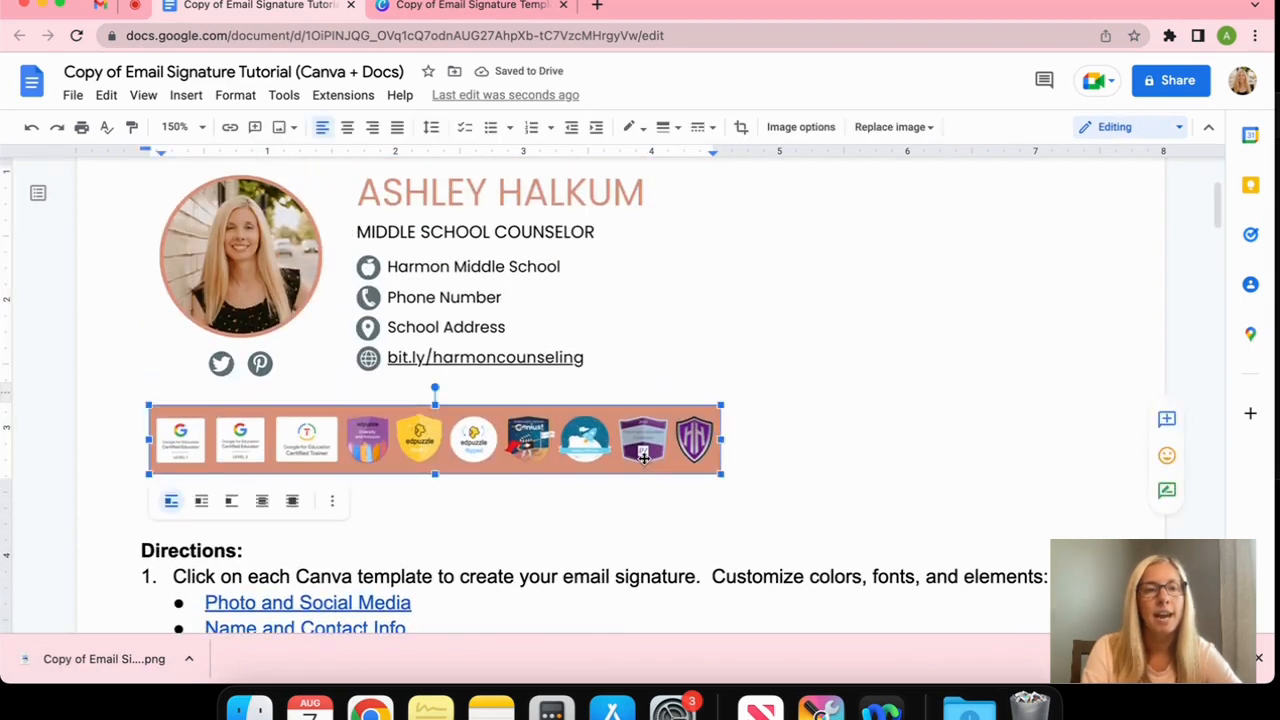
scroll(643, 458, down, 1)
scroll(643, 458, down, 1)
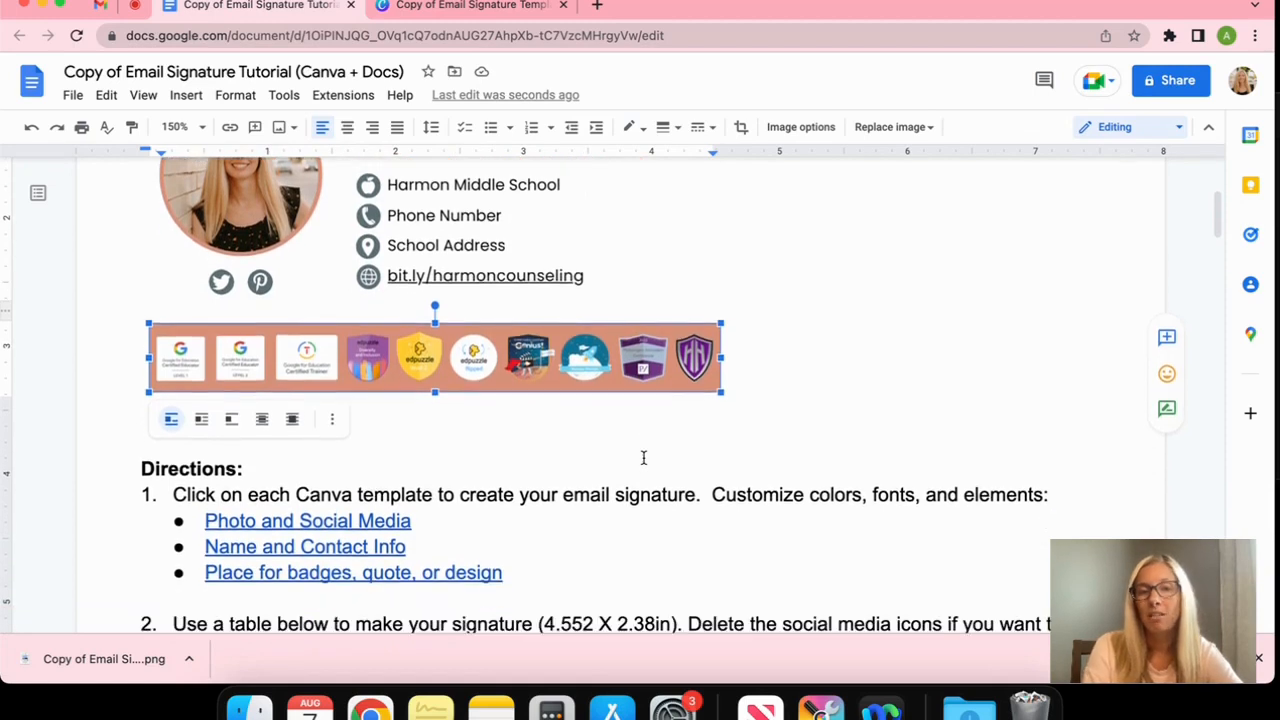
scroll(643, 458, down, 1)
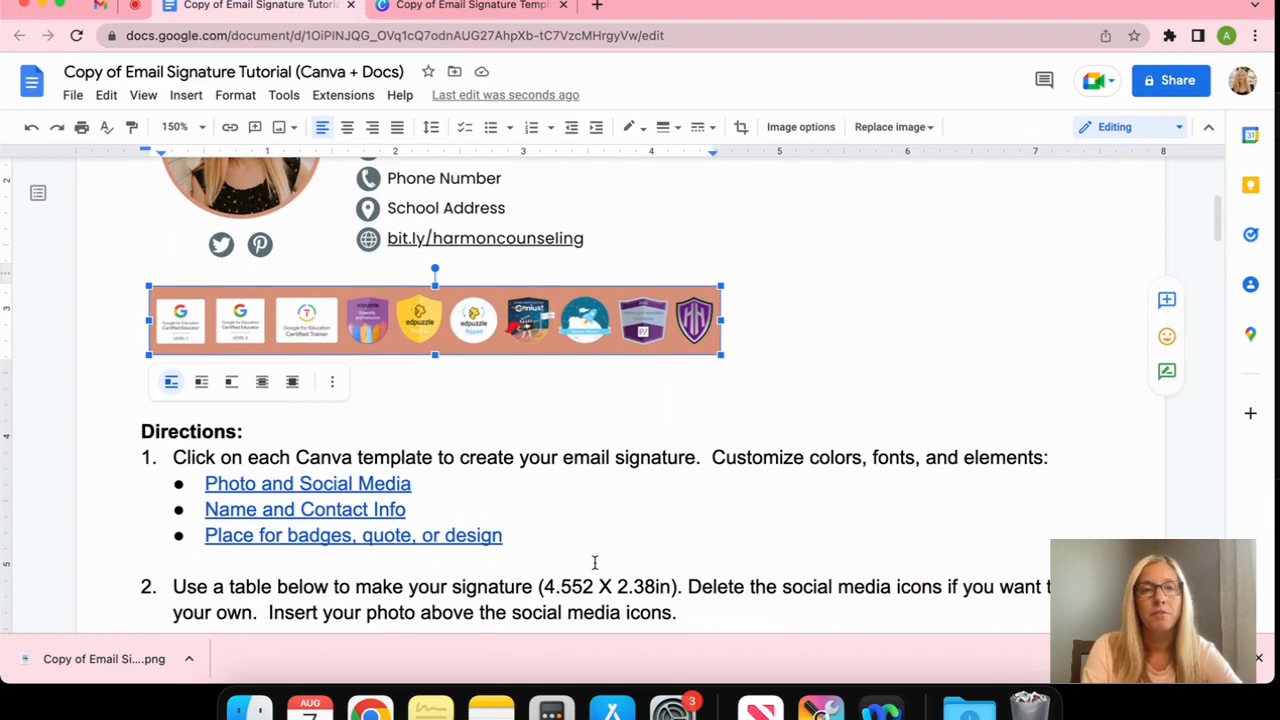
scroll(594, 563, down, 2)
click(483, 446)
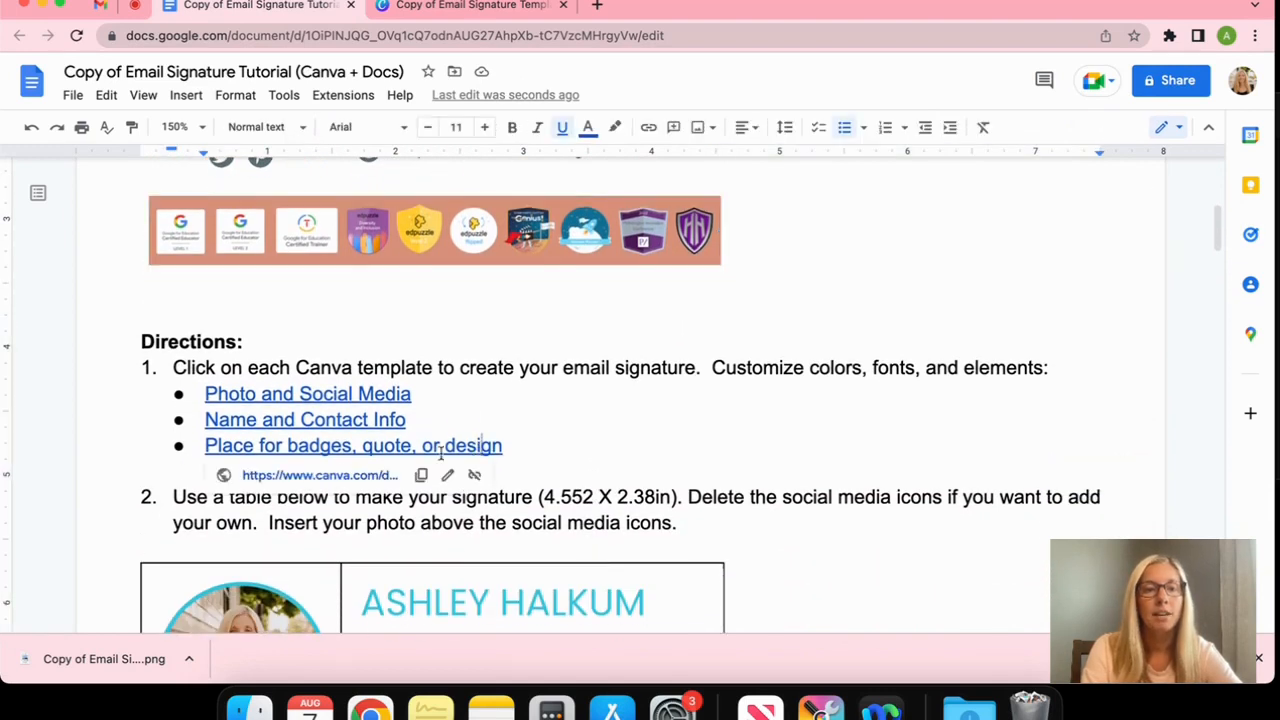
Make an editable copy of the badges template and turn its banner background turquoise
click(330, 475)
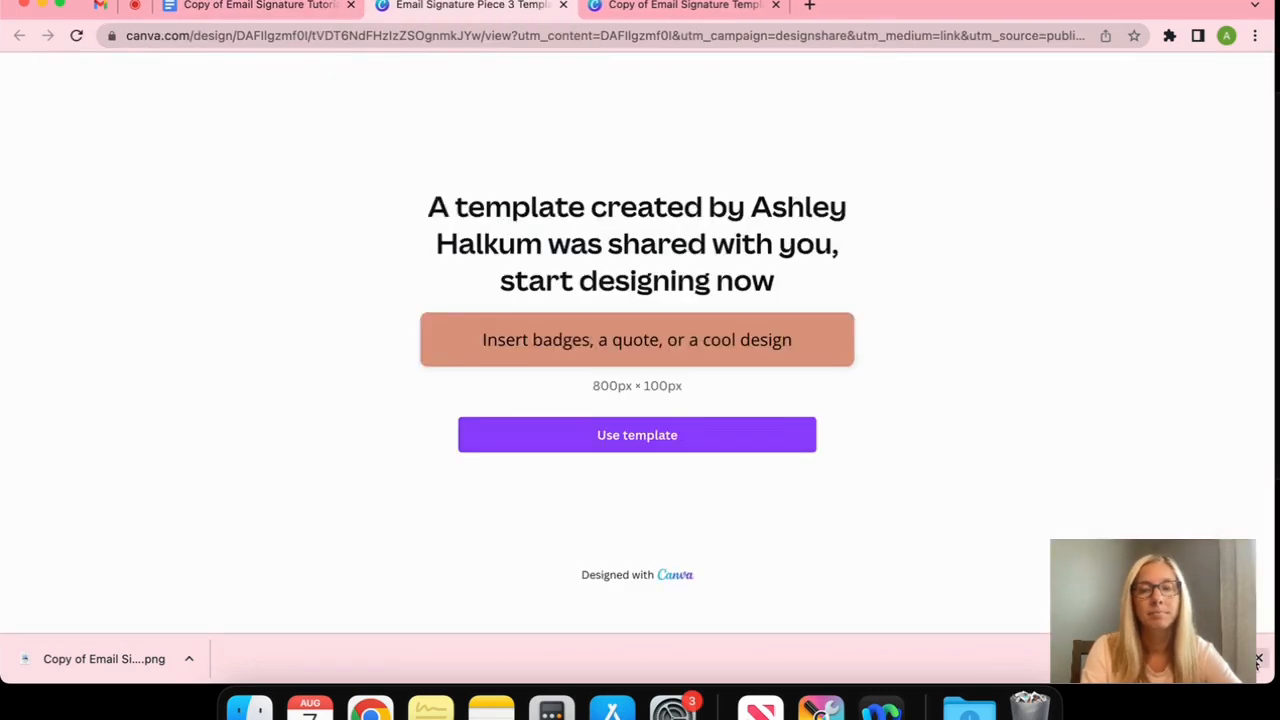
click(1258, 660)
click(663, 463)
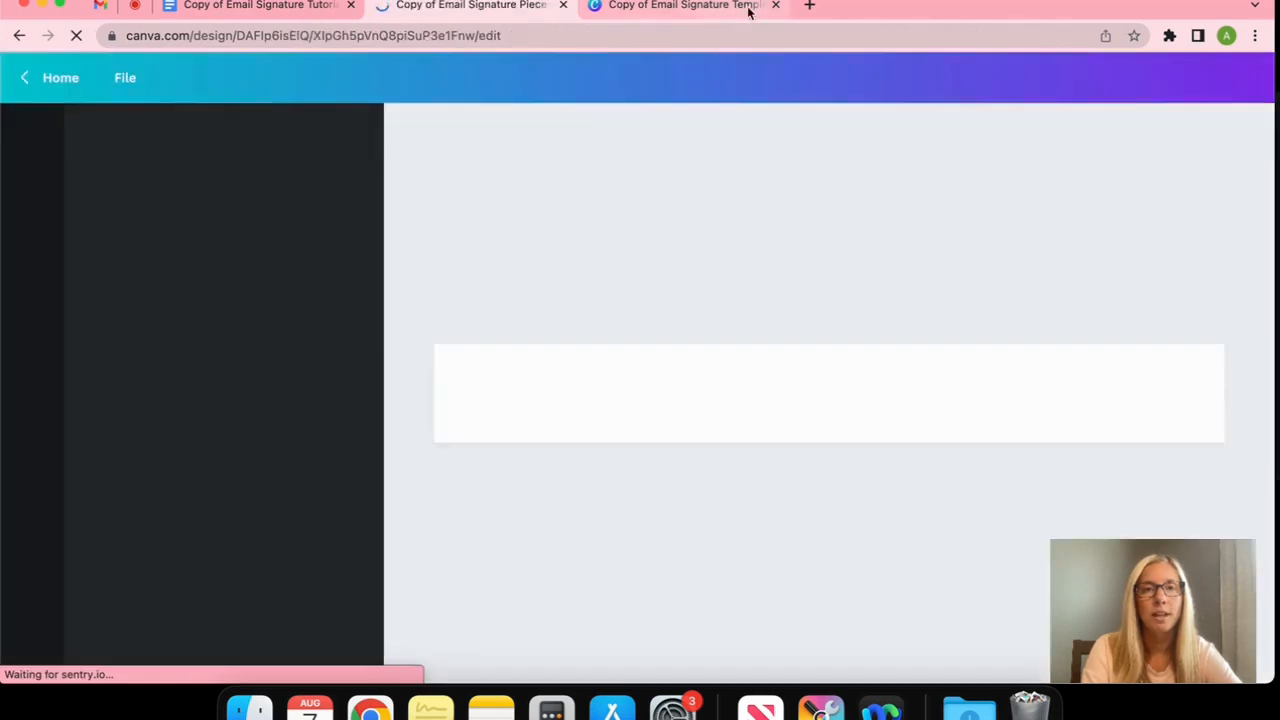
click(775, 5)
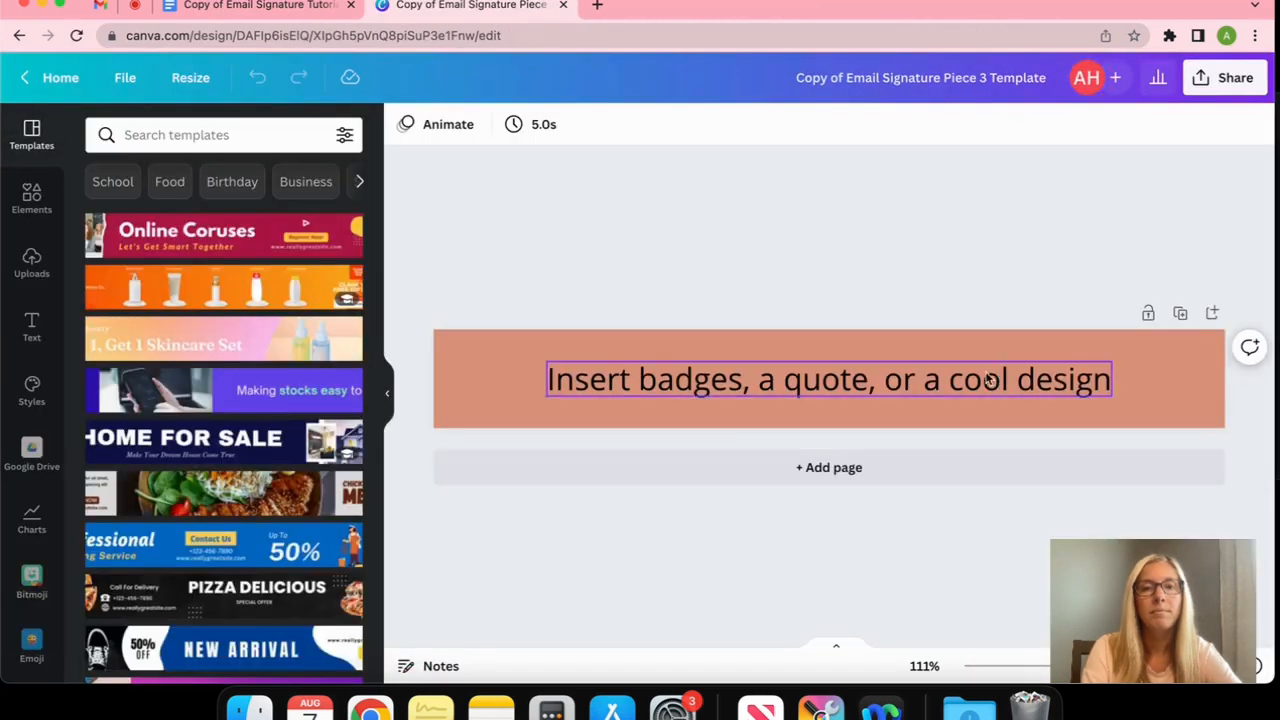
click(524, 345)
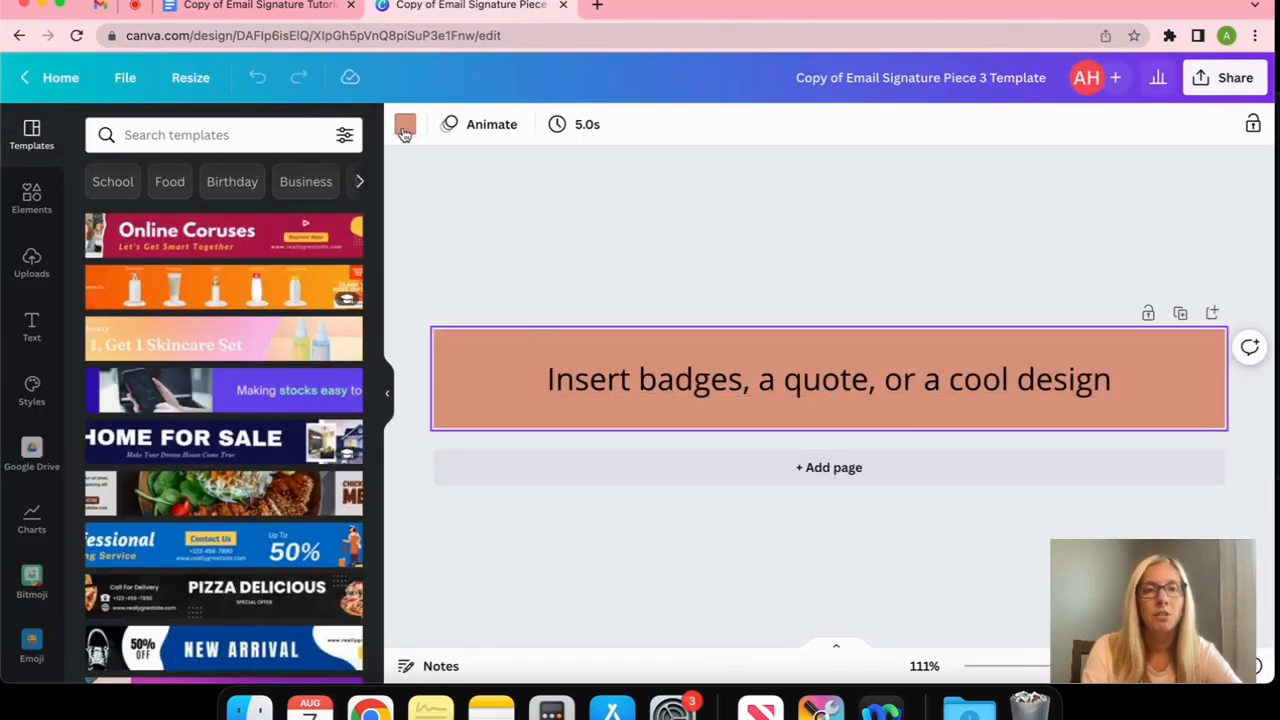
click(404, 130)
click(104, 343)
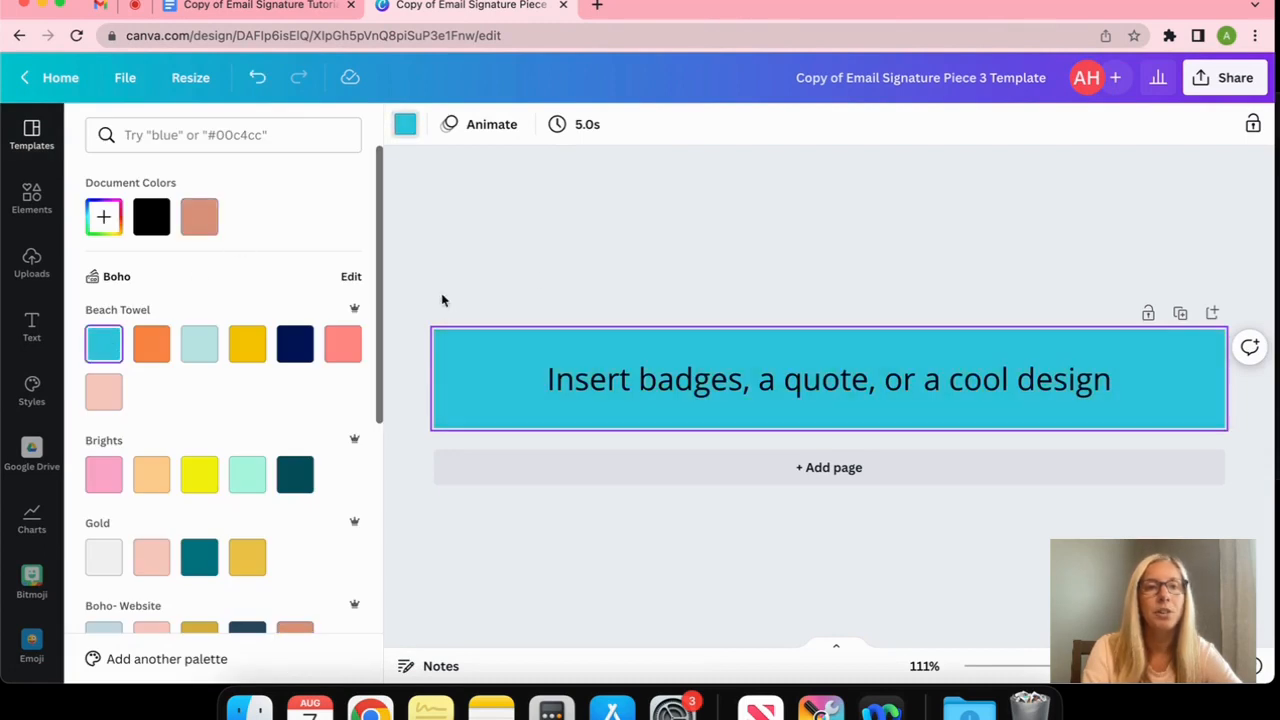
click(490, 290)
click(600, 280)
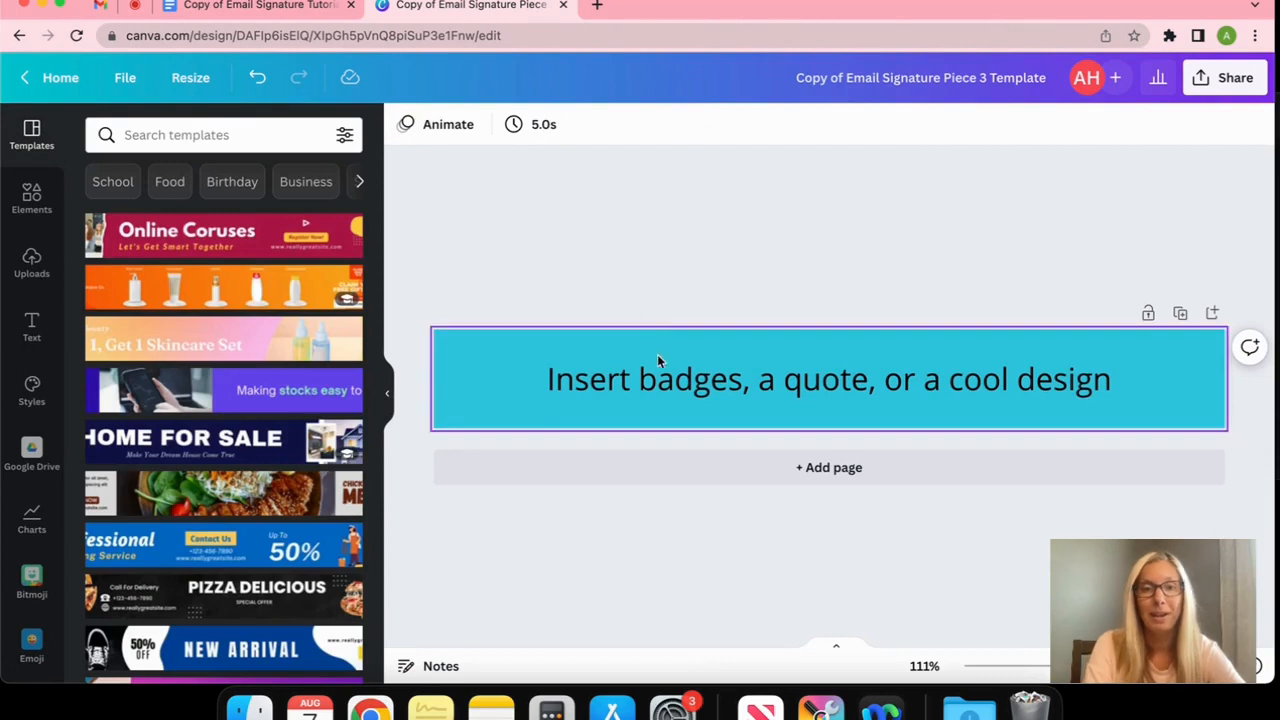
Delete the placeholder text box from the banner
click(654, 394)
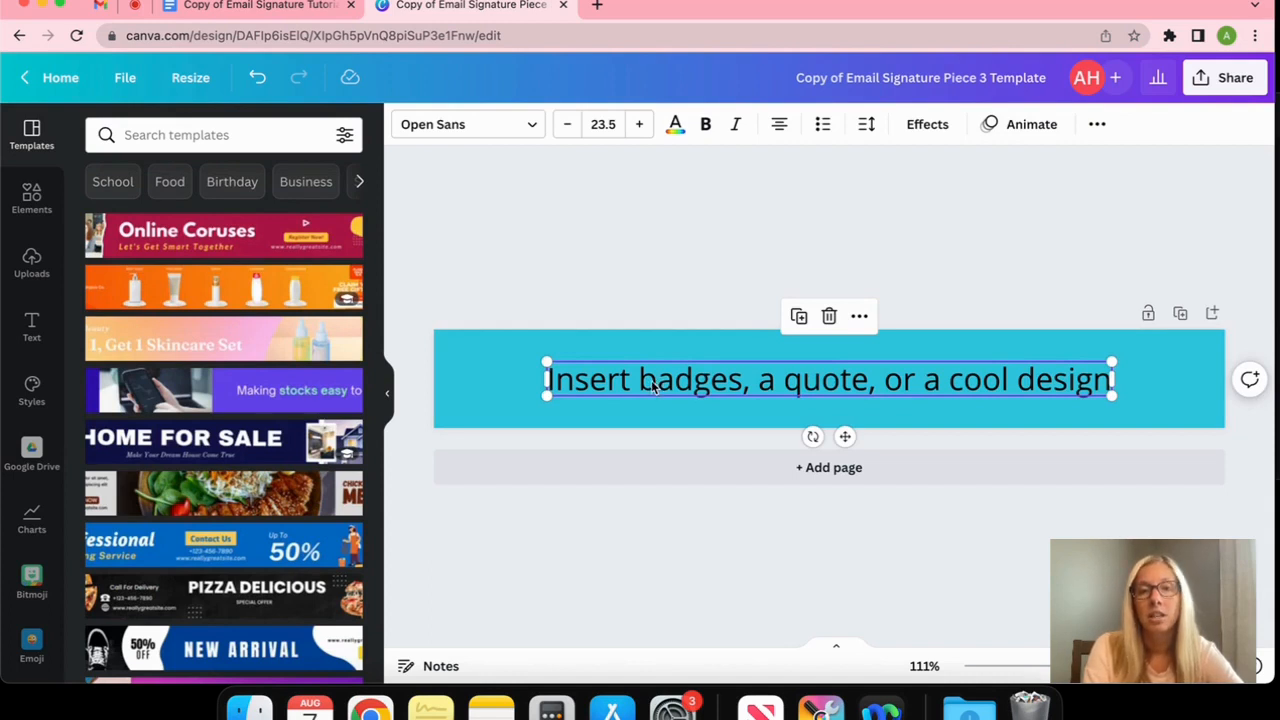
click(654, 388)
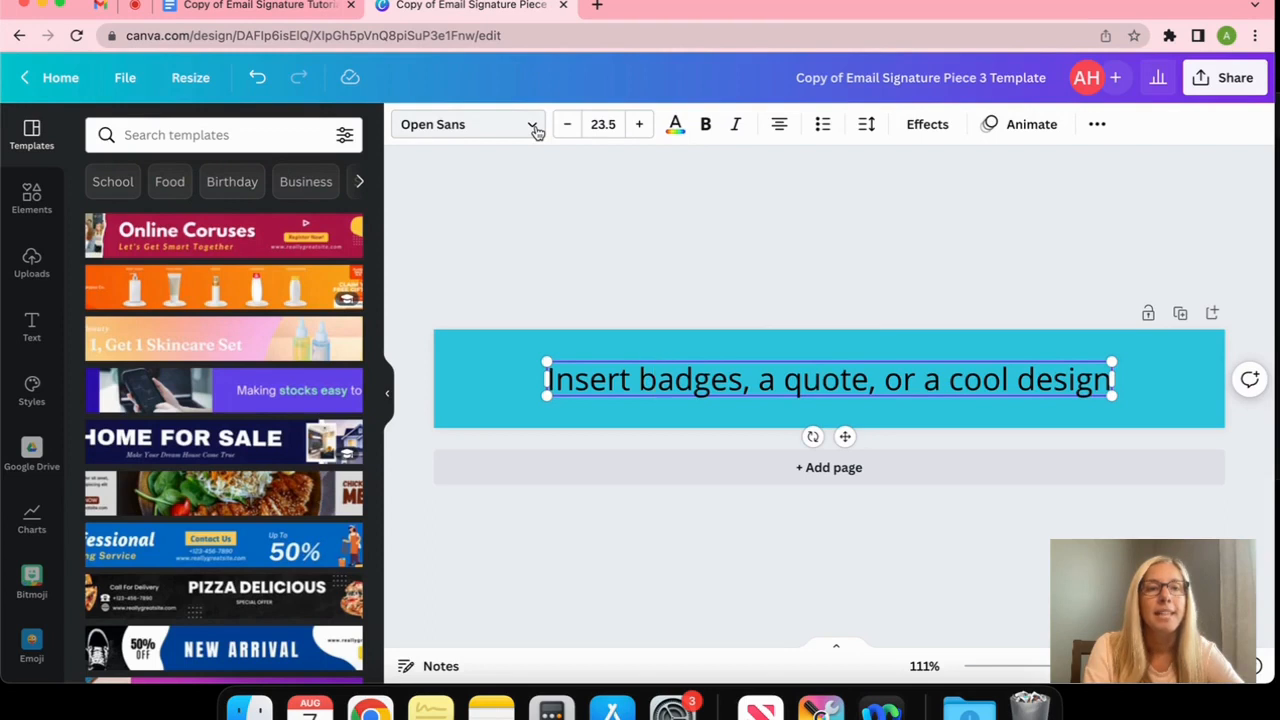
click(611, 288)
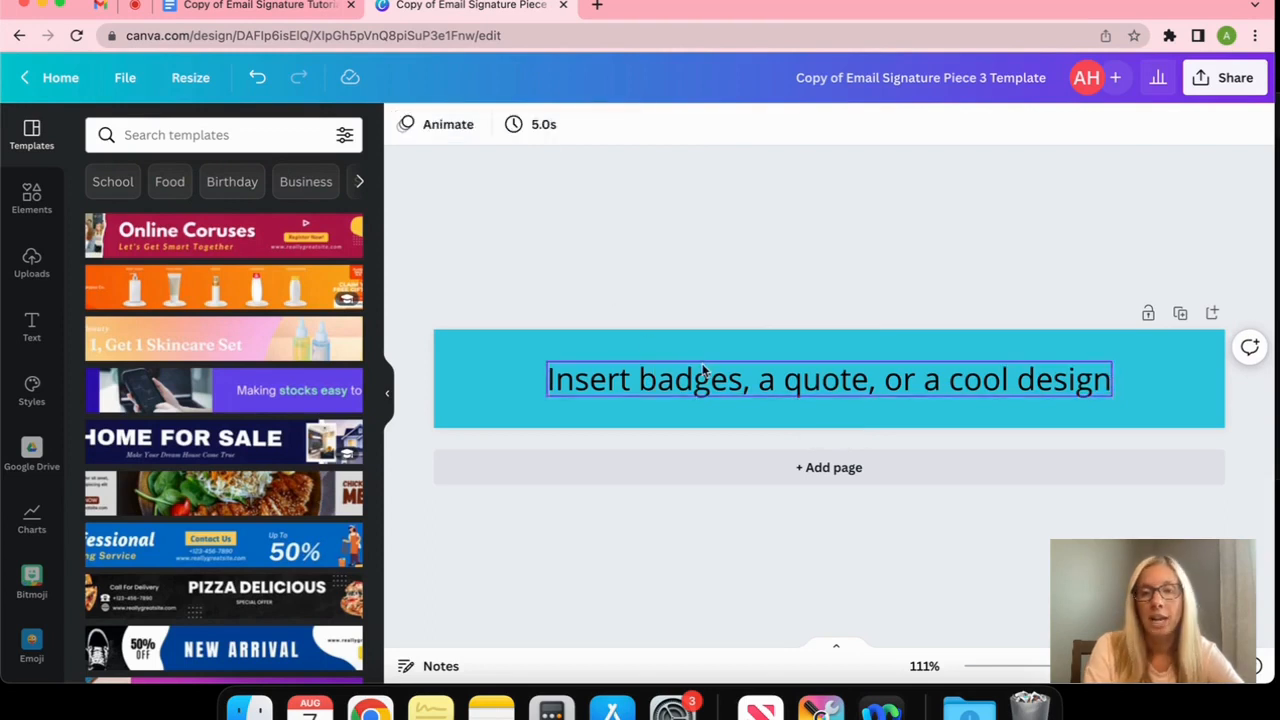
click(586, 387)
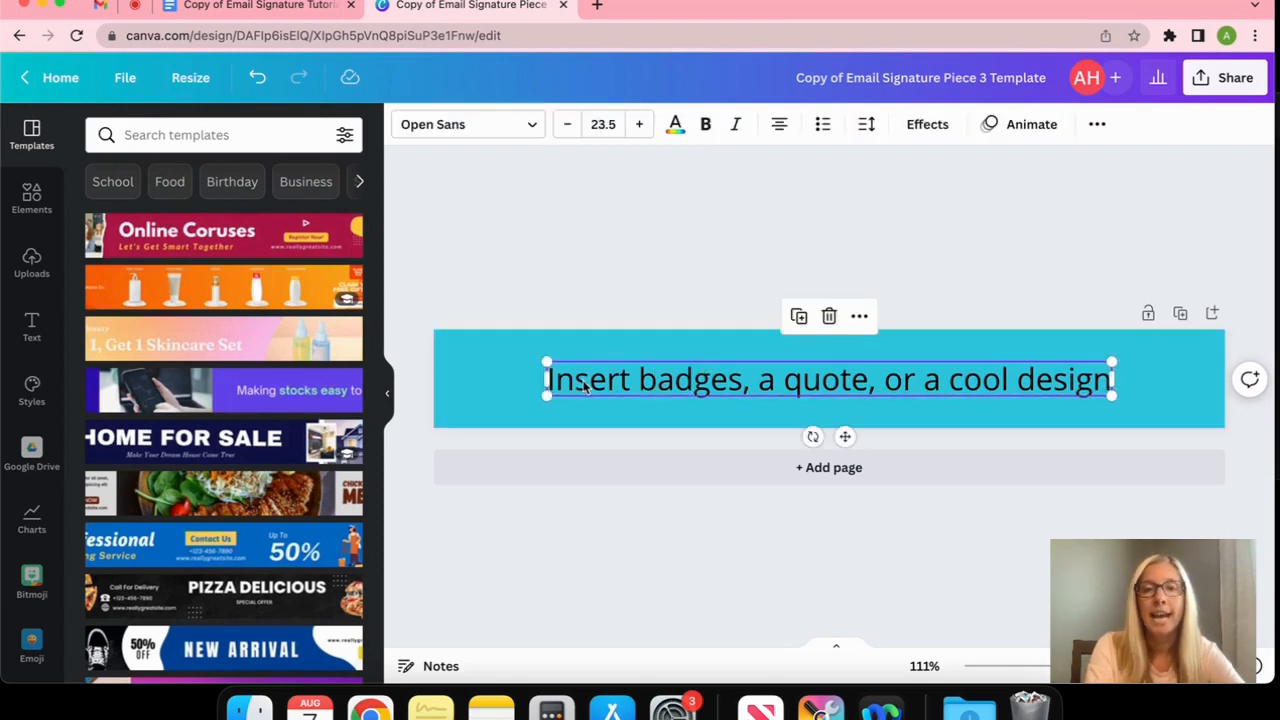
key(Delete)
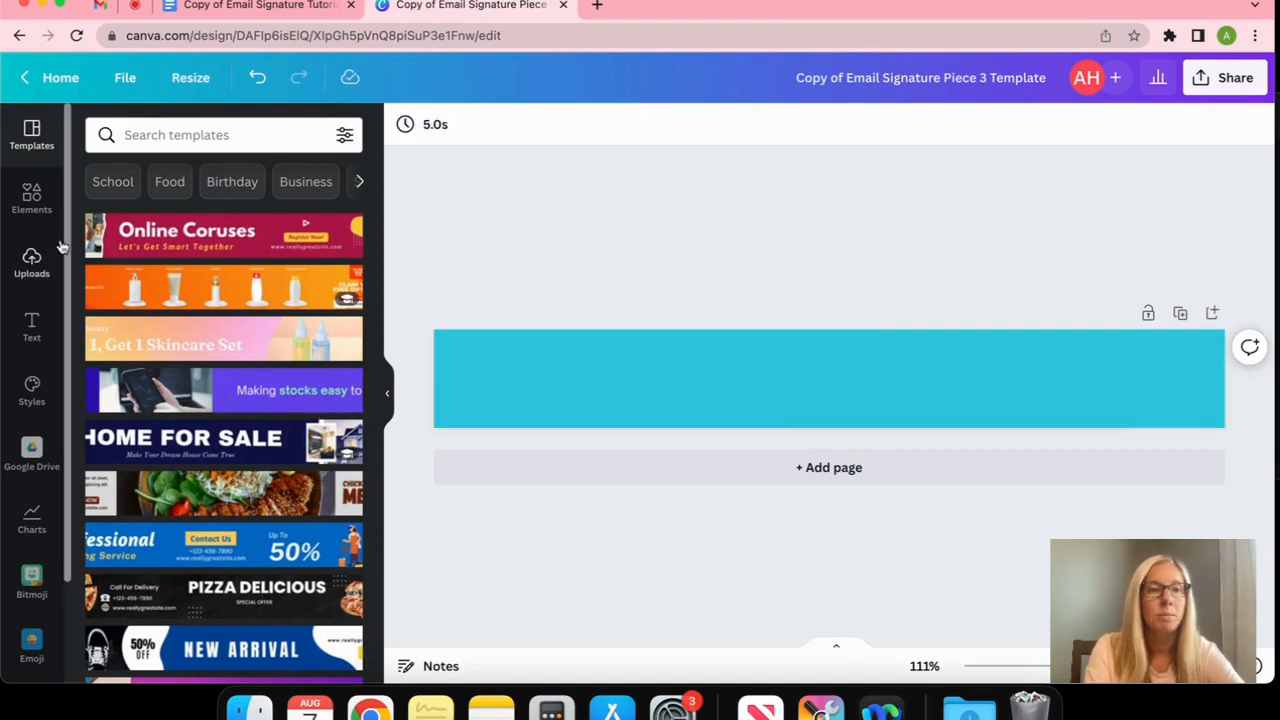
click(31, 262)
Add the four uploaded badges to the banner, separate them and enlarge them
scroll(220, 480, down, 5)
click(320, 415)
click(213, 510)
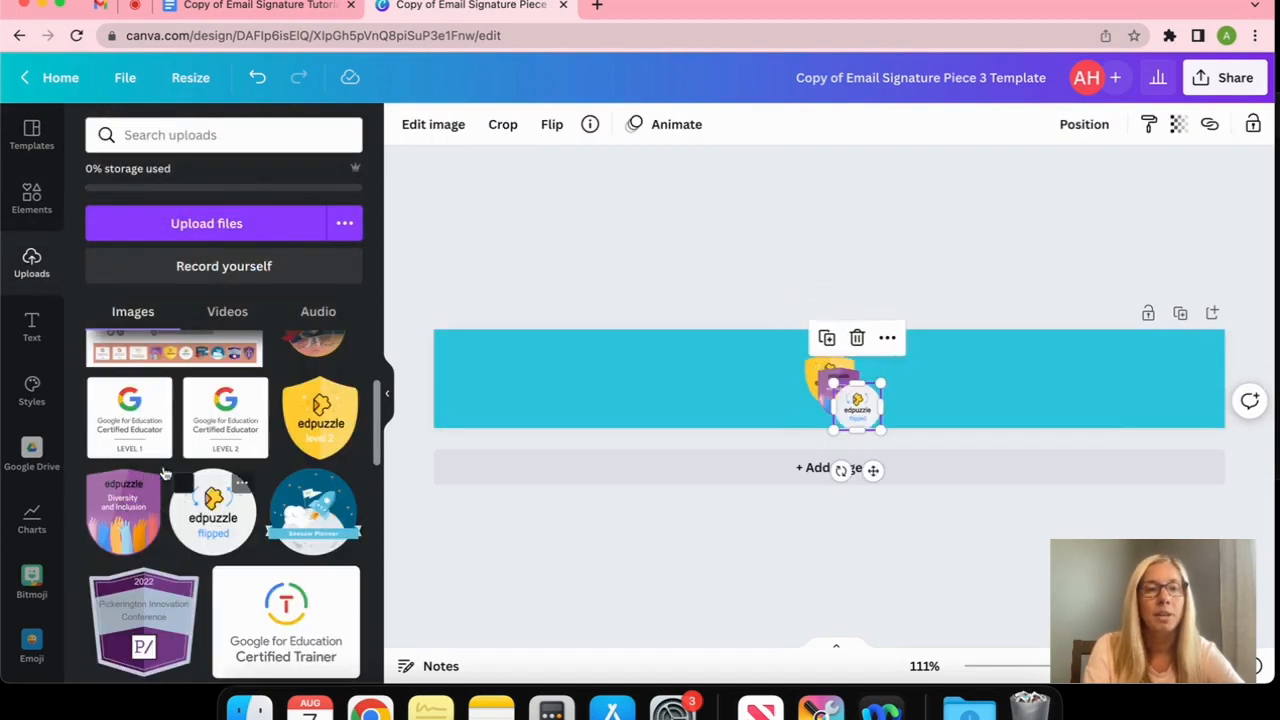
click(270, 598)
drag(891, 424, 577, 378)
drag(860, 404, 691, 381)
click(845, 382)
drag(845, 382, 764, 382)
click(829, 380)
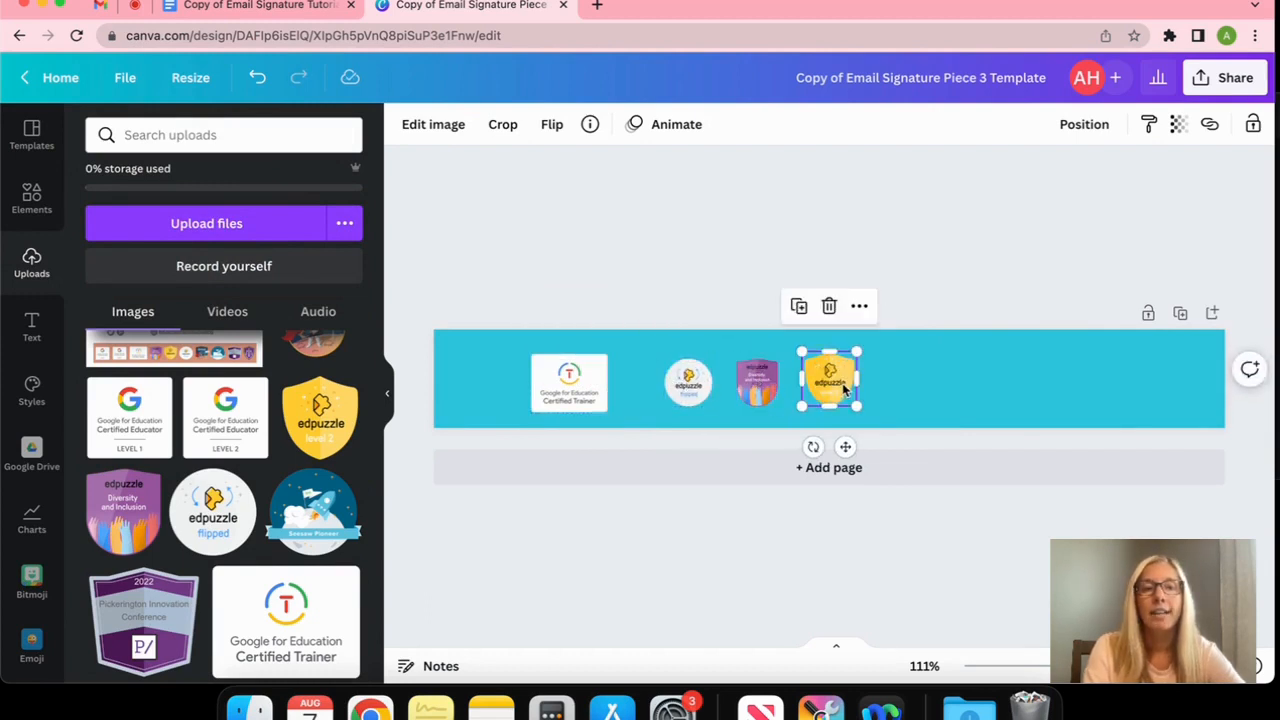
shift+click(757, 380)
shift+click(686, 380)
drag(664, 351, 571, 325)
Arrange the four badges into an evenly spaced, centred row across the turquoise banner
drag(618, 372, 796, 387)
click(777, 274)
drag(1015, 387, 1037, 387)
click(897, 380)
drag(897, 380, 923, 380)
click(783, 385)
drag(783, 385, 817, 385)
drag(585, 381, 723, 391)
drag(746, 411, 751, 415)
drag(610, 290, 1050, 400)
drag(998, 391, 968, 391)
click(1147, 240)
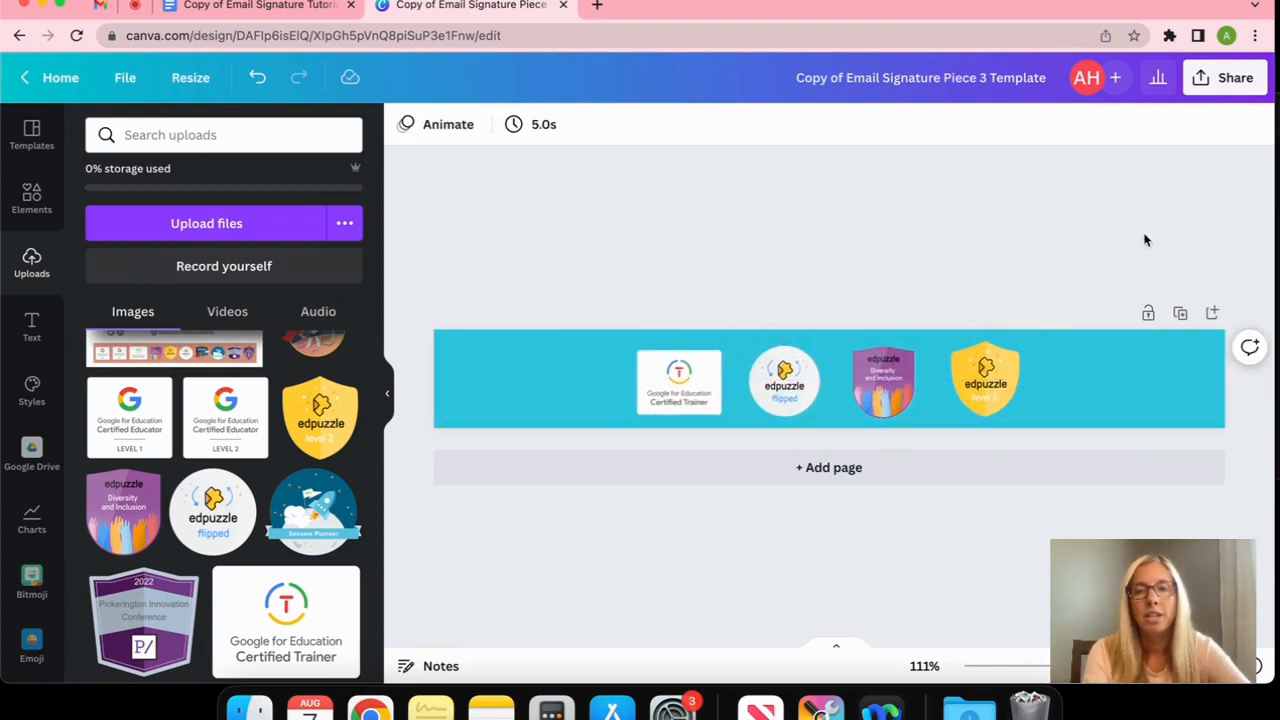
click(1230, 86)
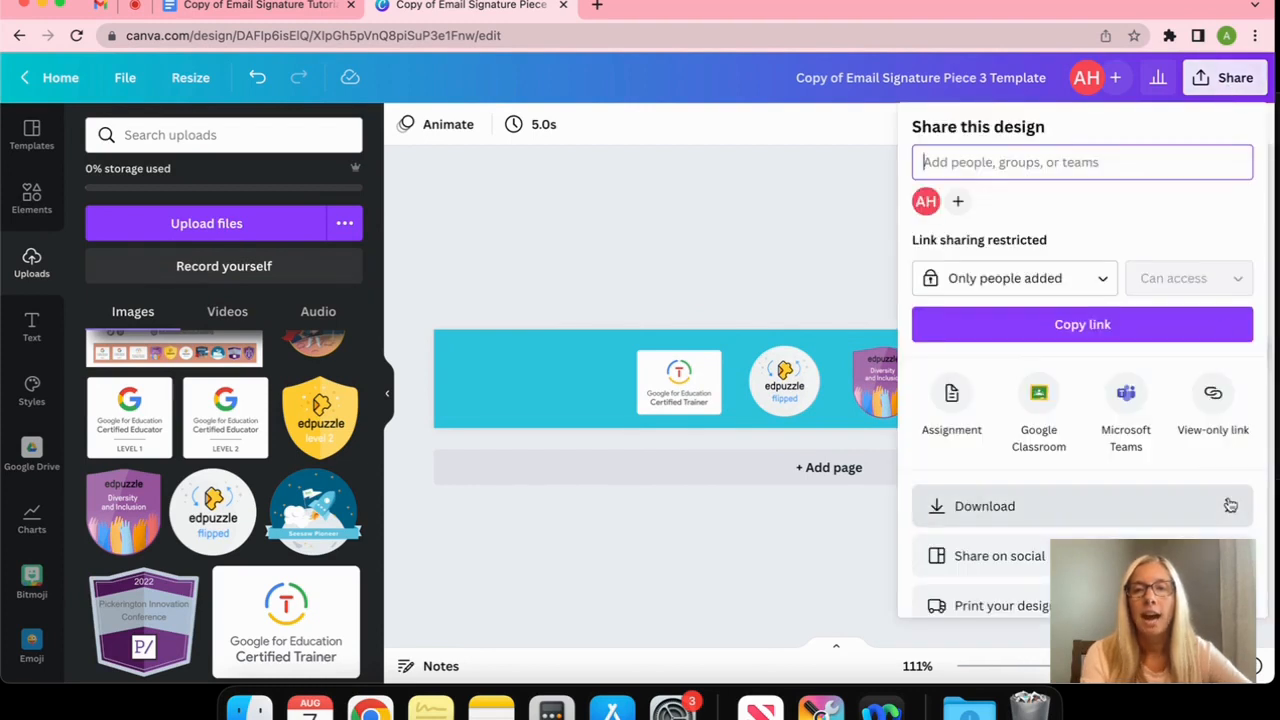
Download the badge banner as an 800 × 100 px PNG
click(1226, 503)
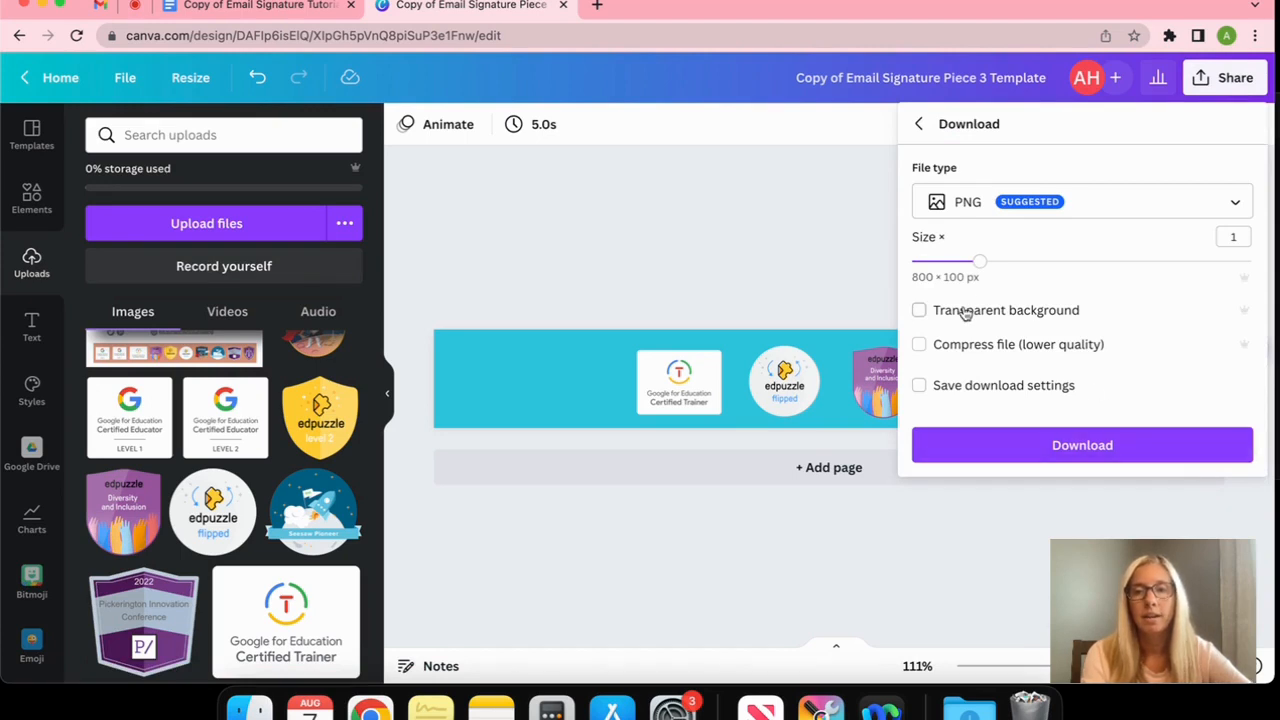
click(1093, 453)
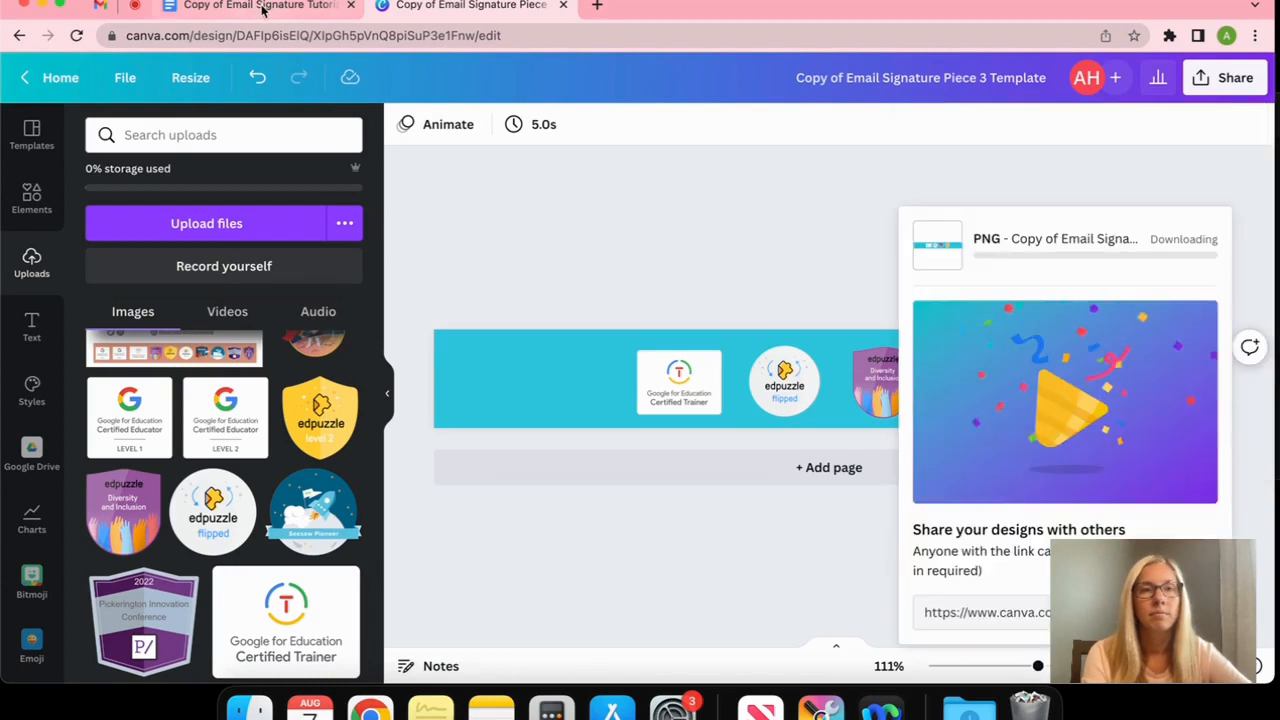
click(265, 12)
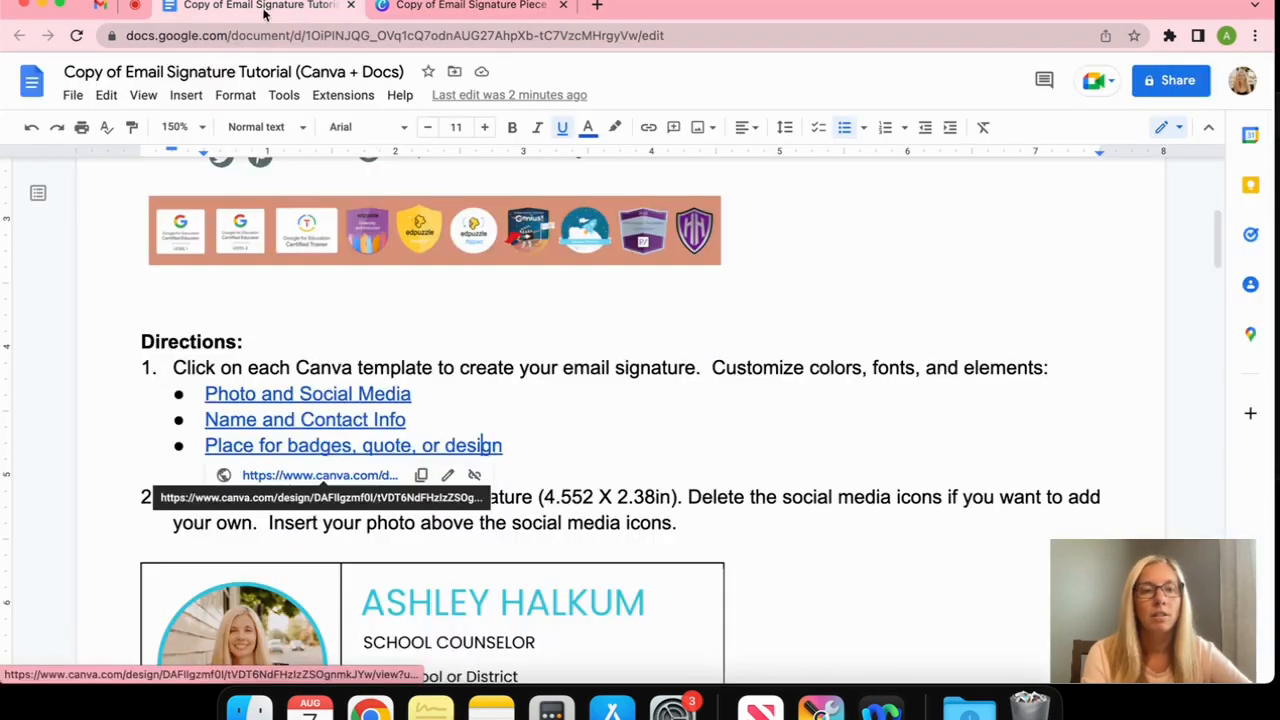
Insert the downloaded badge banner PNG into the table's empty bottom cell
scroll(750, 497, down, 5)
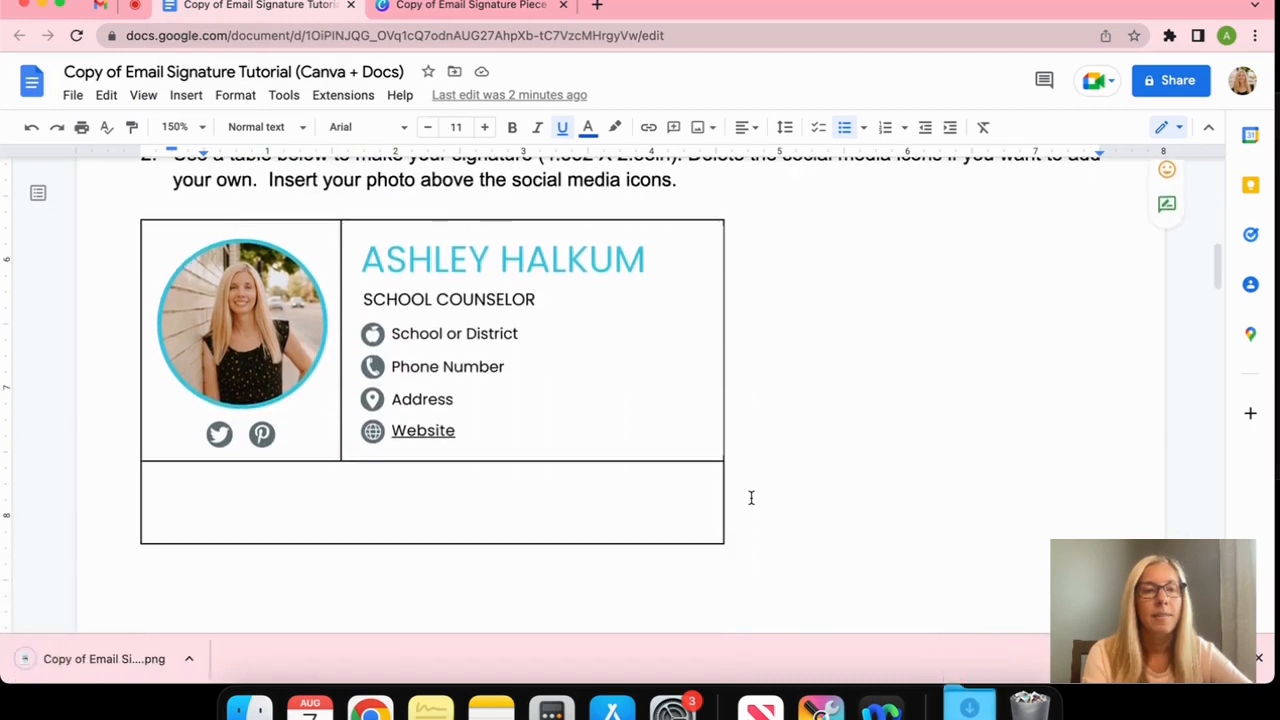
click(285, 495)
drag(112, 668, 268, 512)
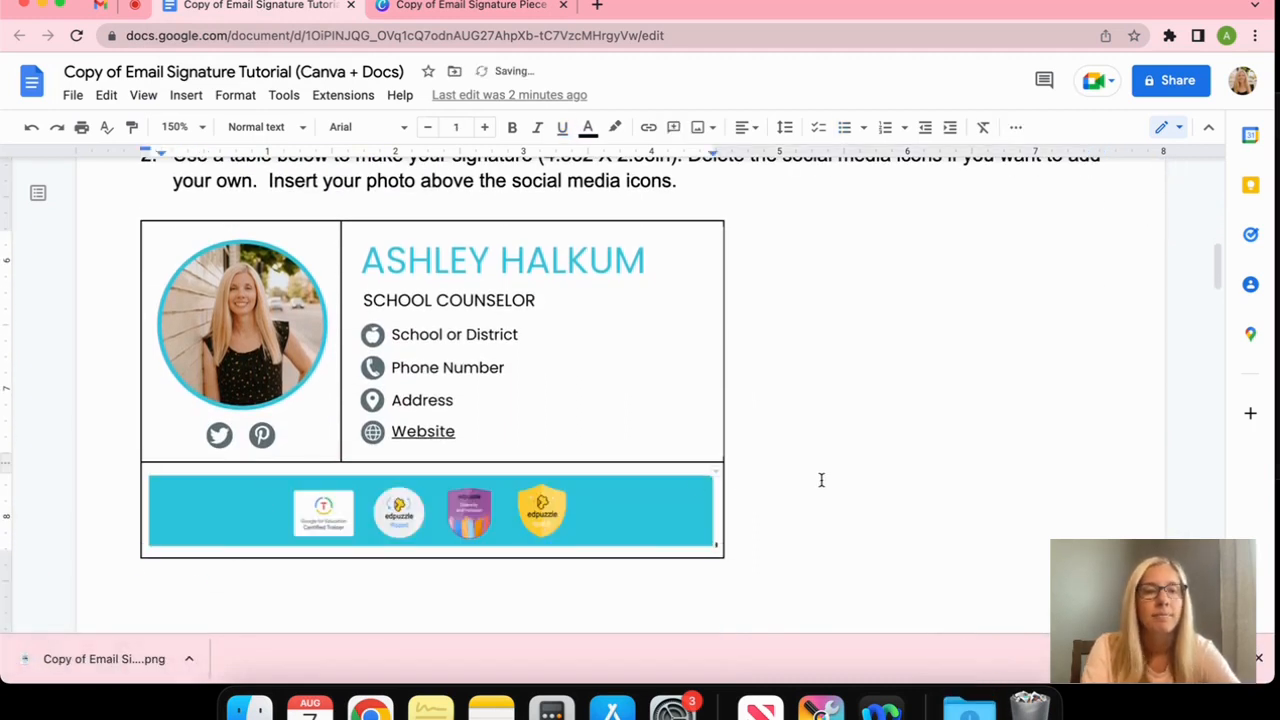
Review the finished table and select its Twitter icon to prepare a link
scroll(821, 480, down, 12)
scroll(830, 436, down, 2)
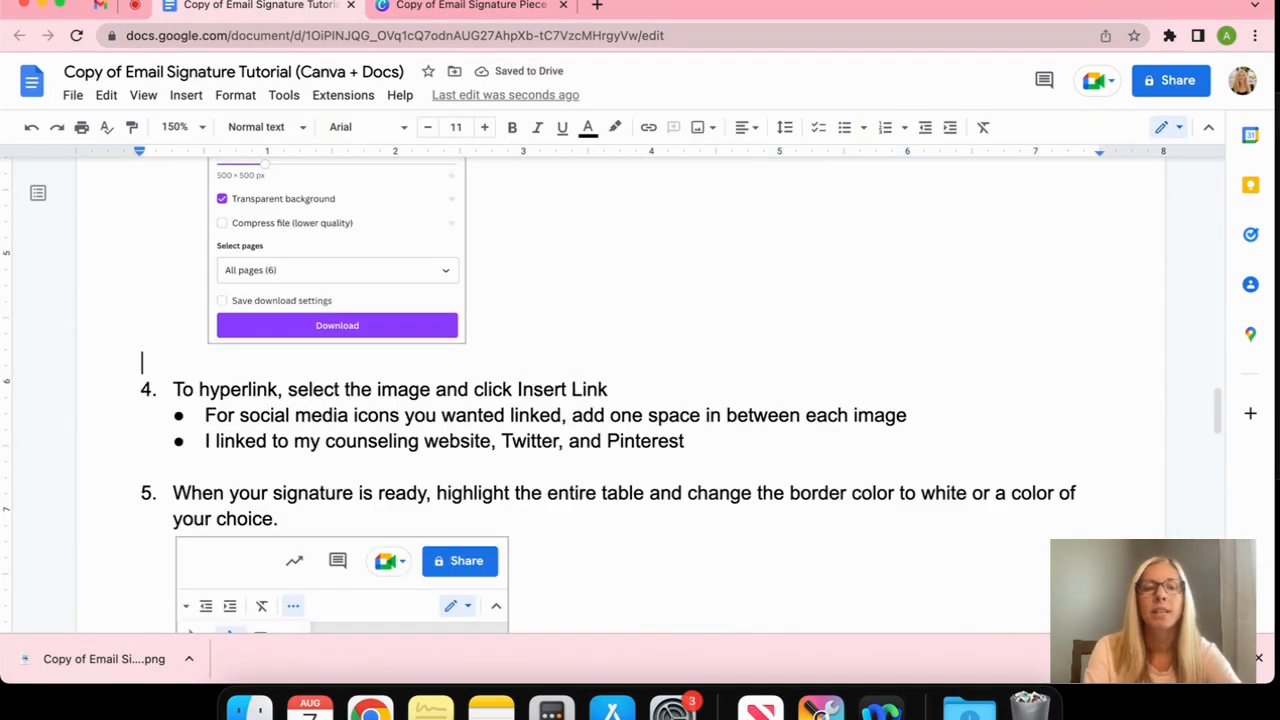
scroll(864, 371, up, 1)
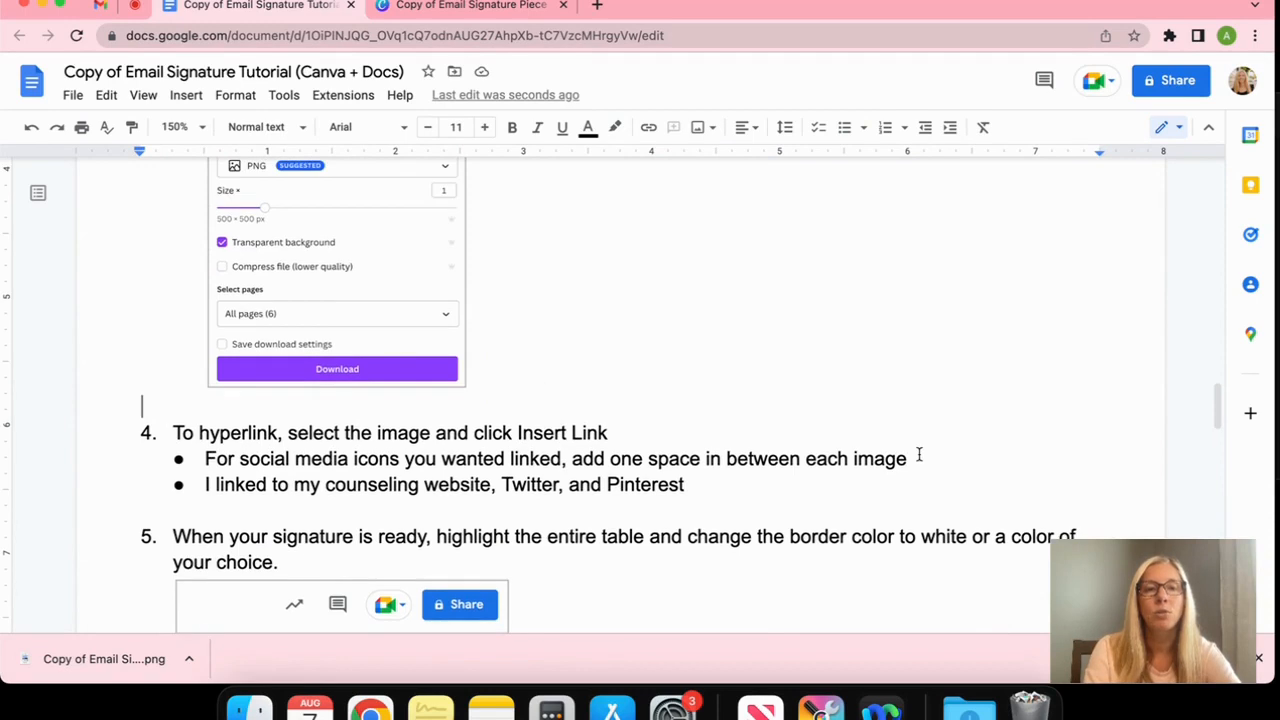
scroll(919, 455, down, 1)
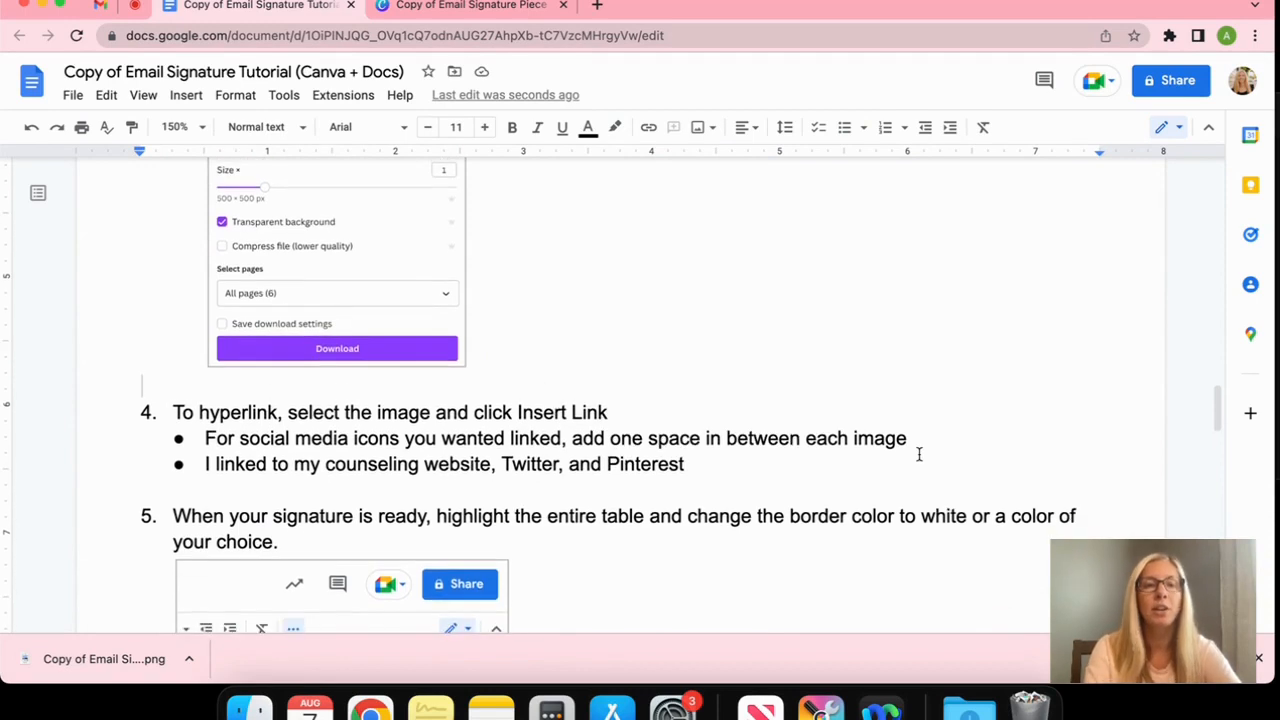
scroll(986, 437, up, 10)
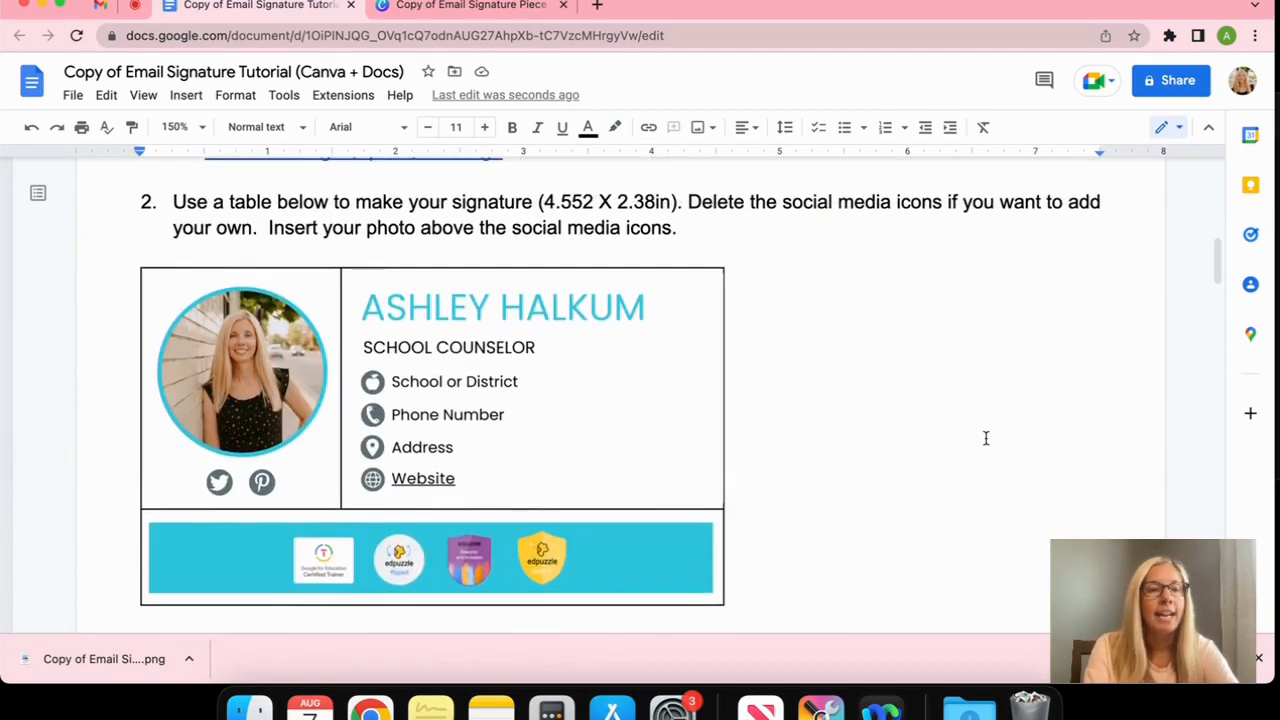
click(220, 482)
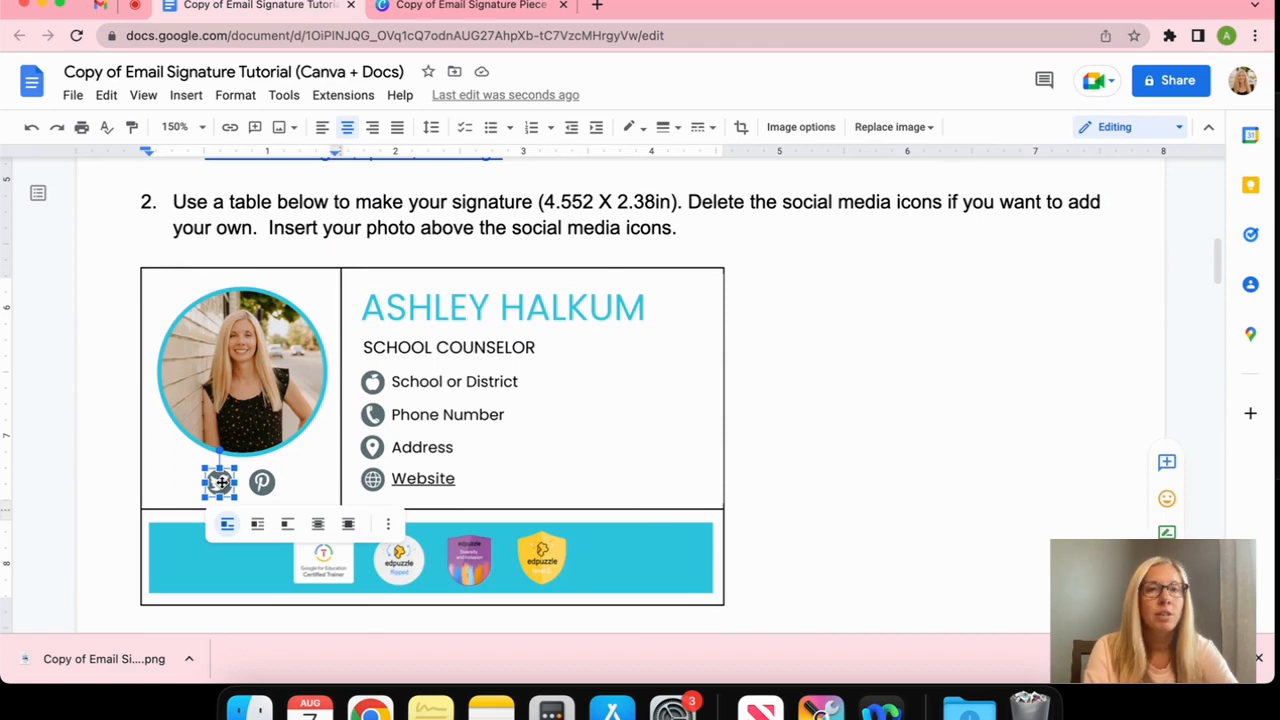
click(600, 8)
Copy the web address of the user's own Twitter profile page
click(74, 62)
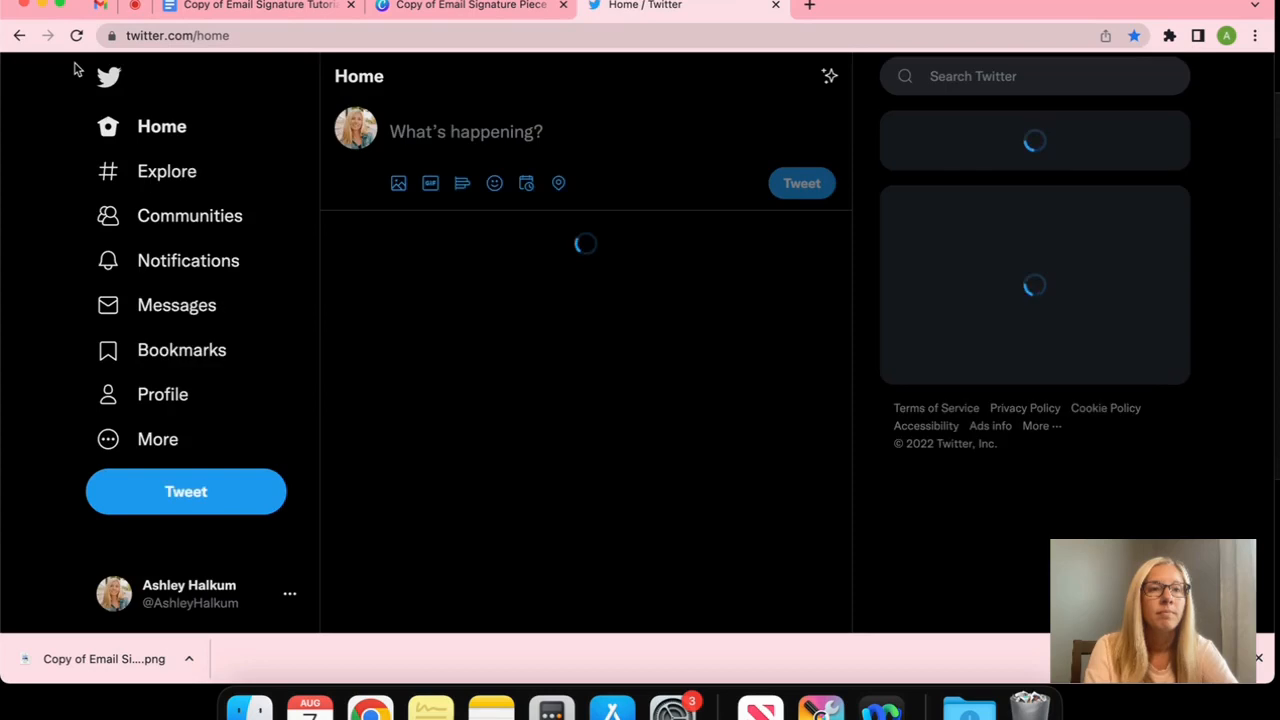
click(165, 396)
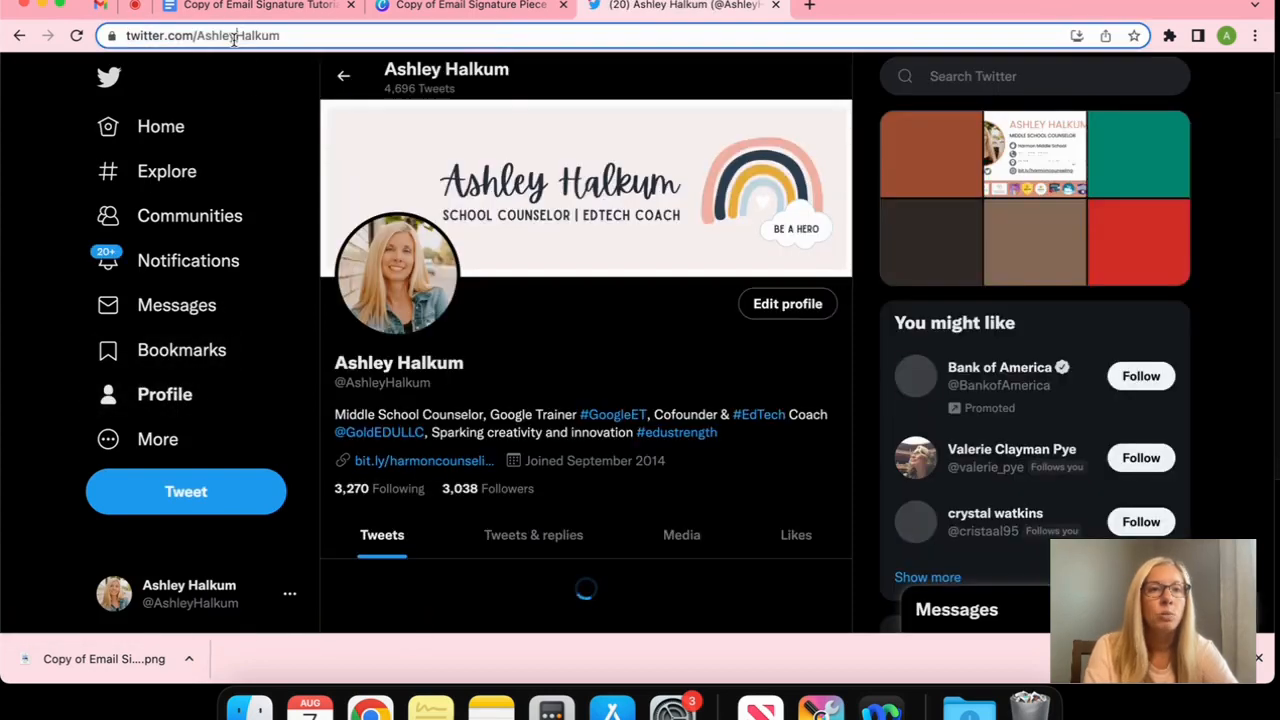
right_click(234, 38)
click(268, 158)
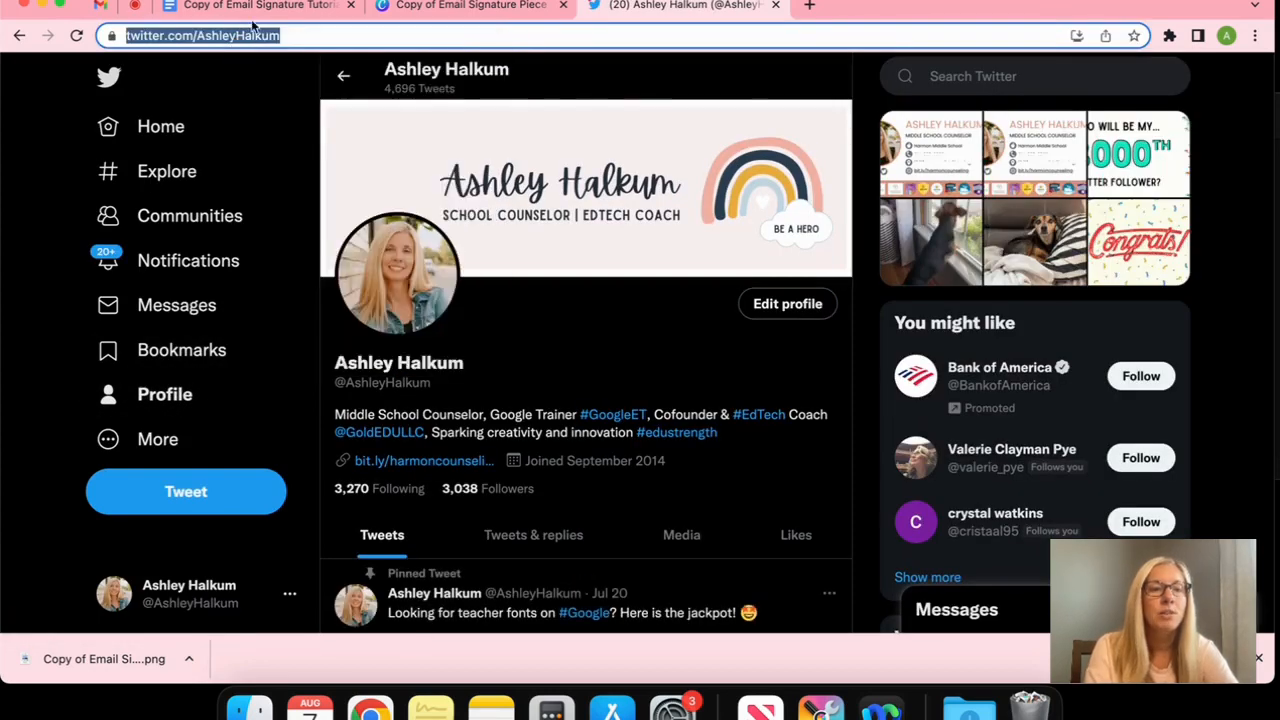
click(255, 8)
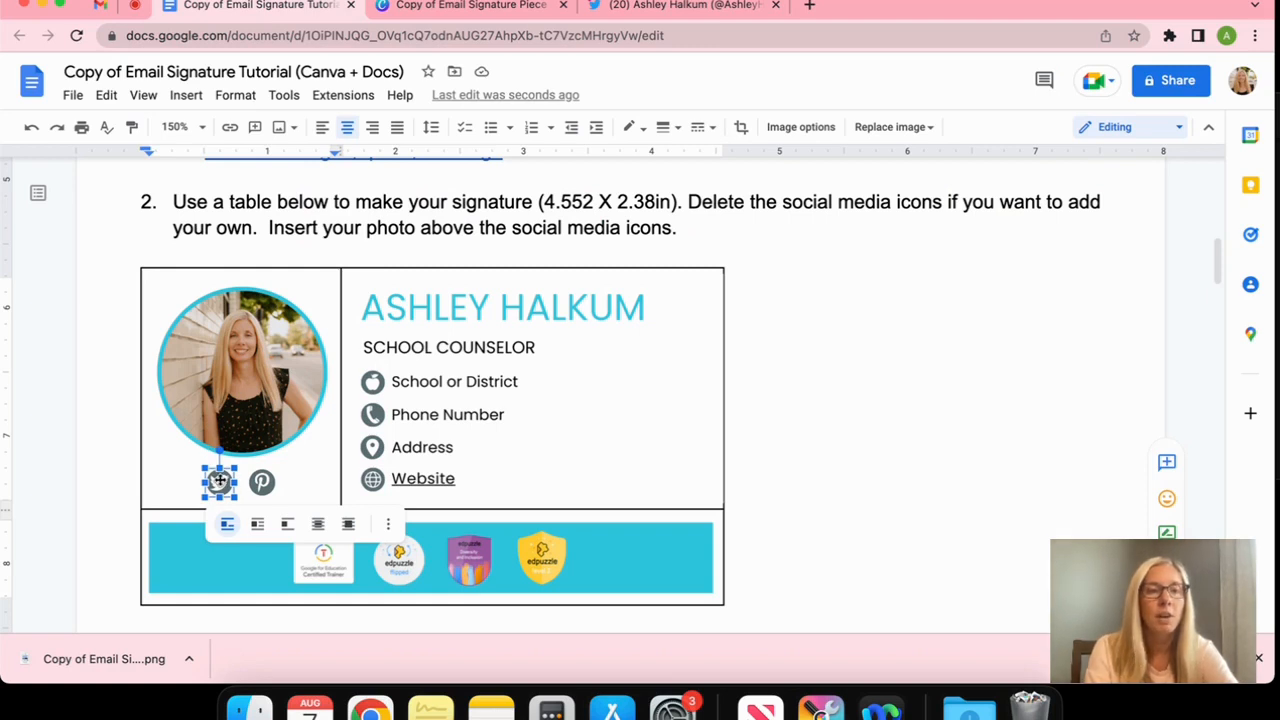
Link the signature's Twitter icon to the copied Twitter profile address
right_click(219, 481)
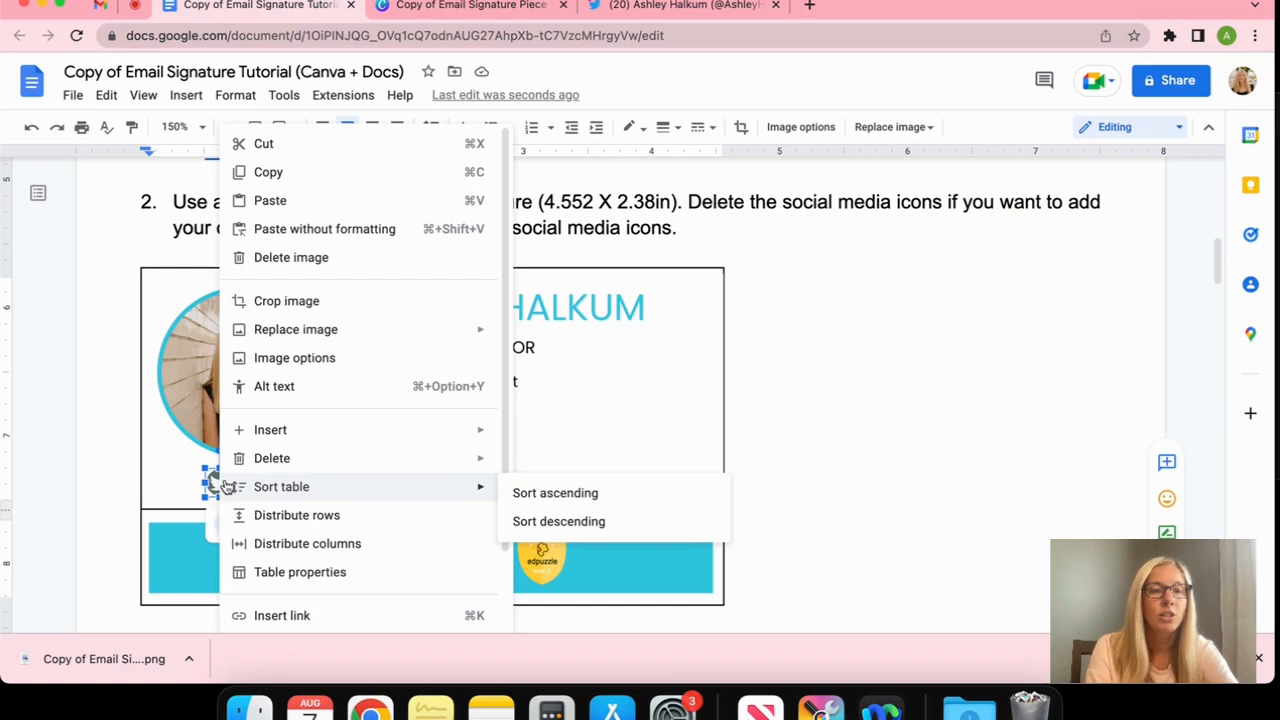
key(Escape)
key(super+k)
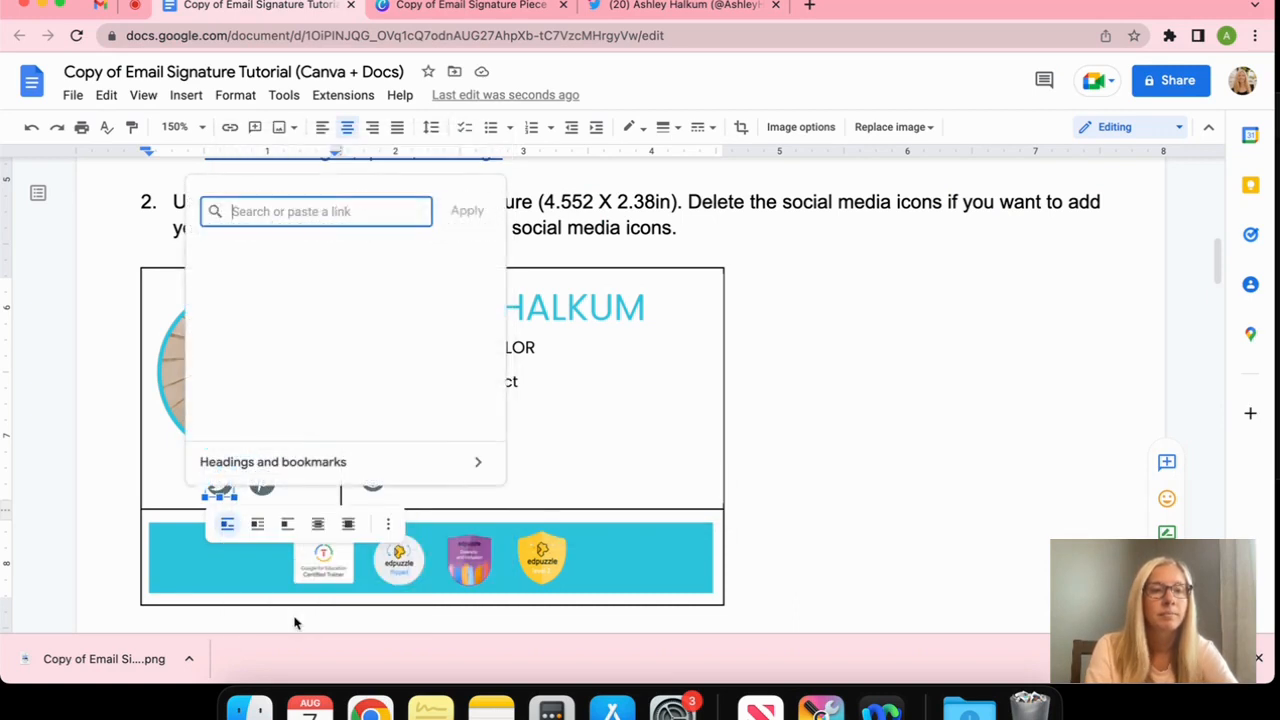
right_click(303, 210)
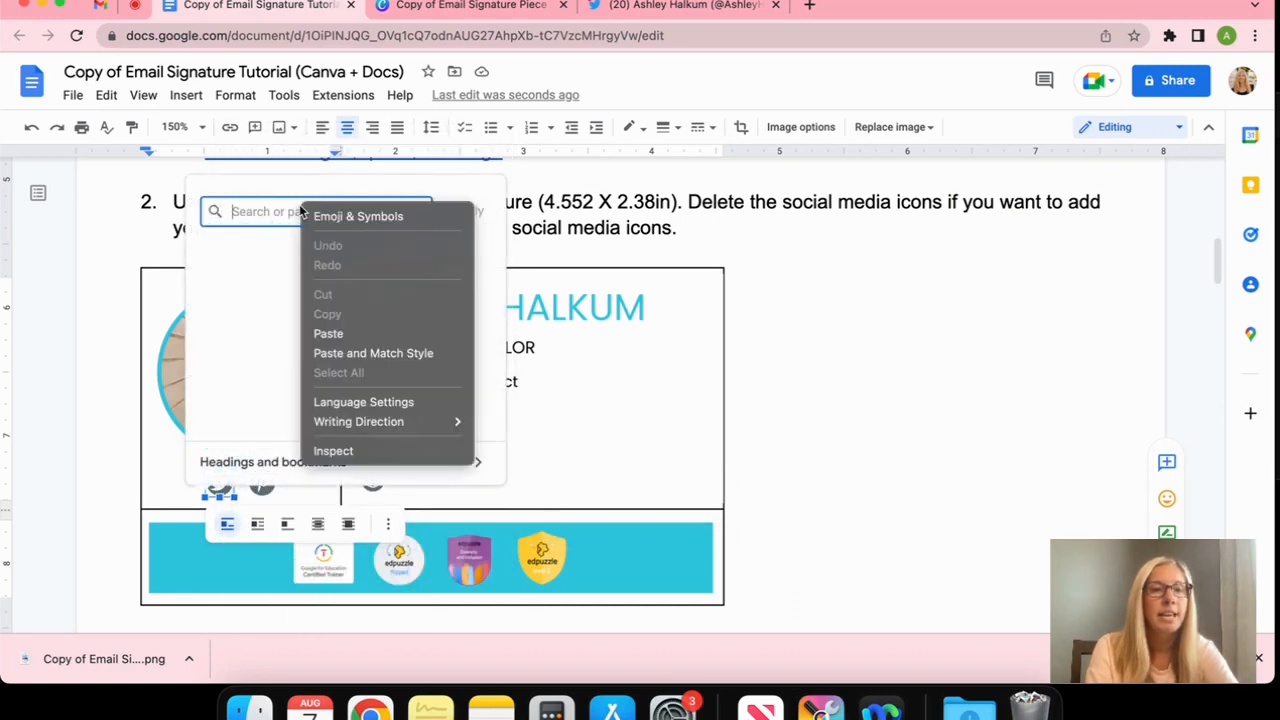
click(341, 336)
key(Return)
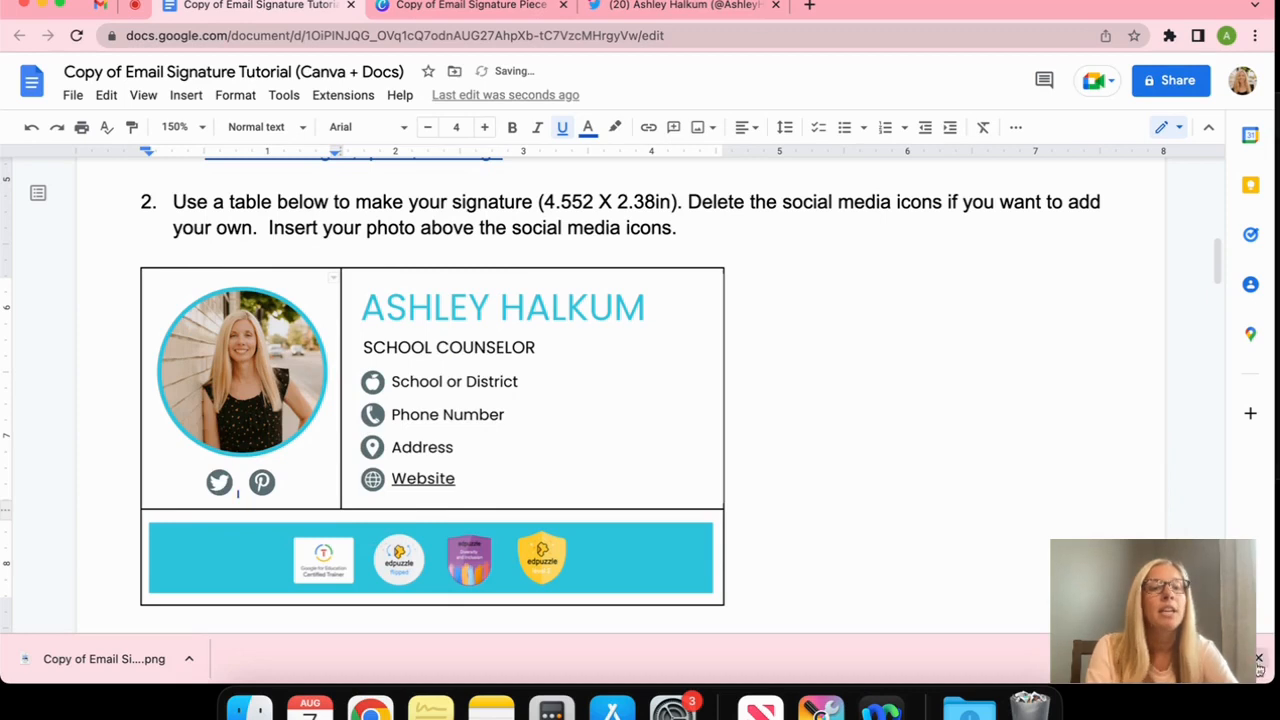
Check the Twitter icon's link, then select the Pinterest icon and name-and-contact image
click(1259, 658)
click(221, 481)
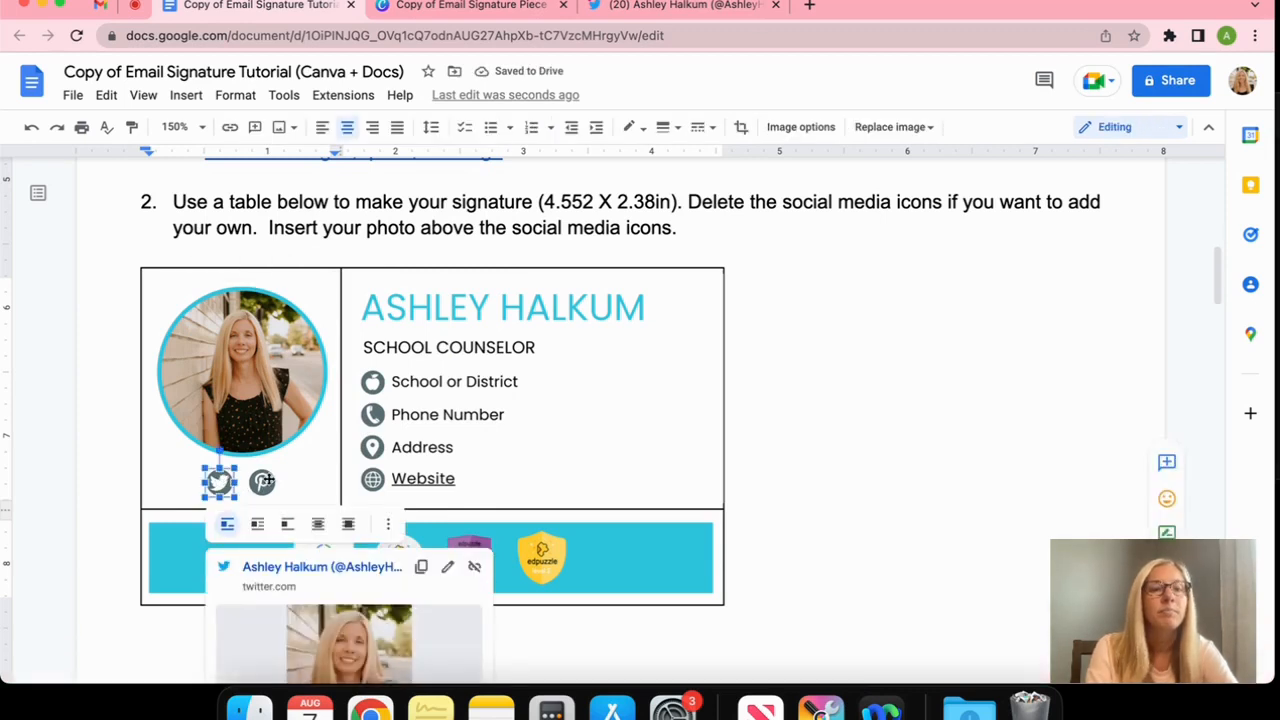
click(264, 481)
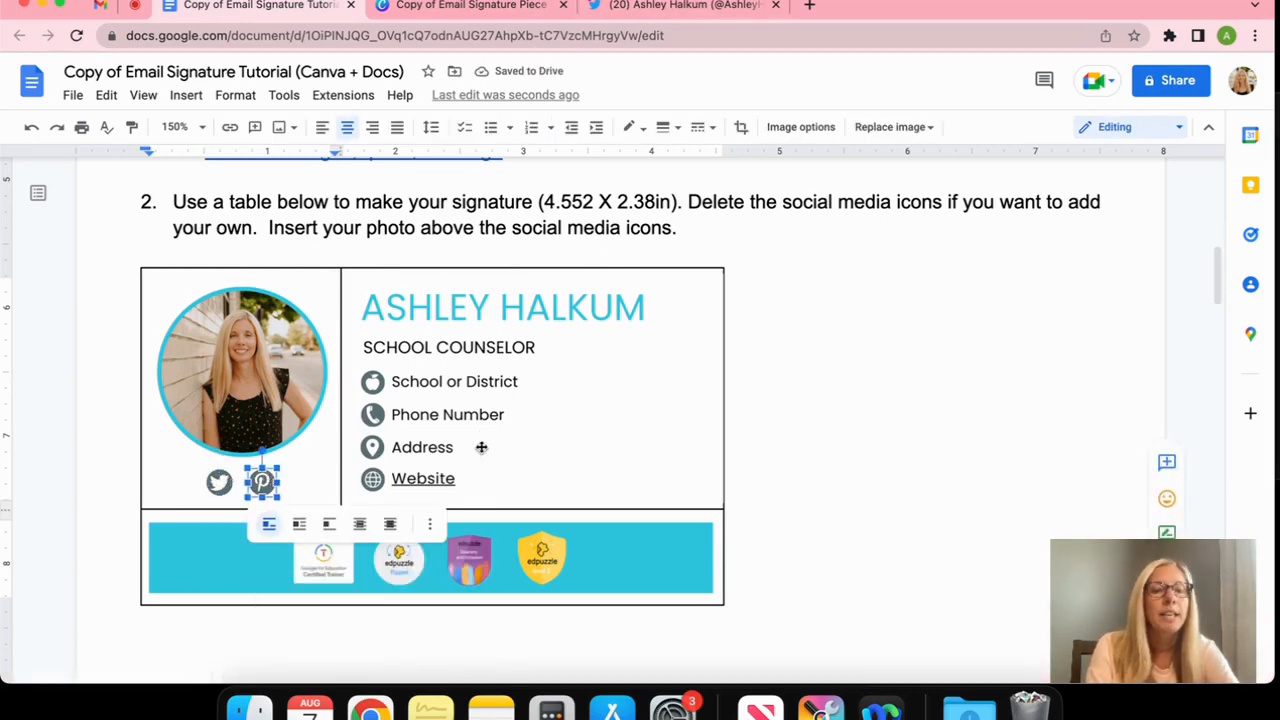
click(487, 378)
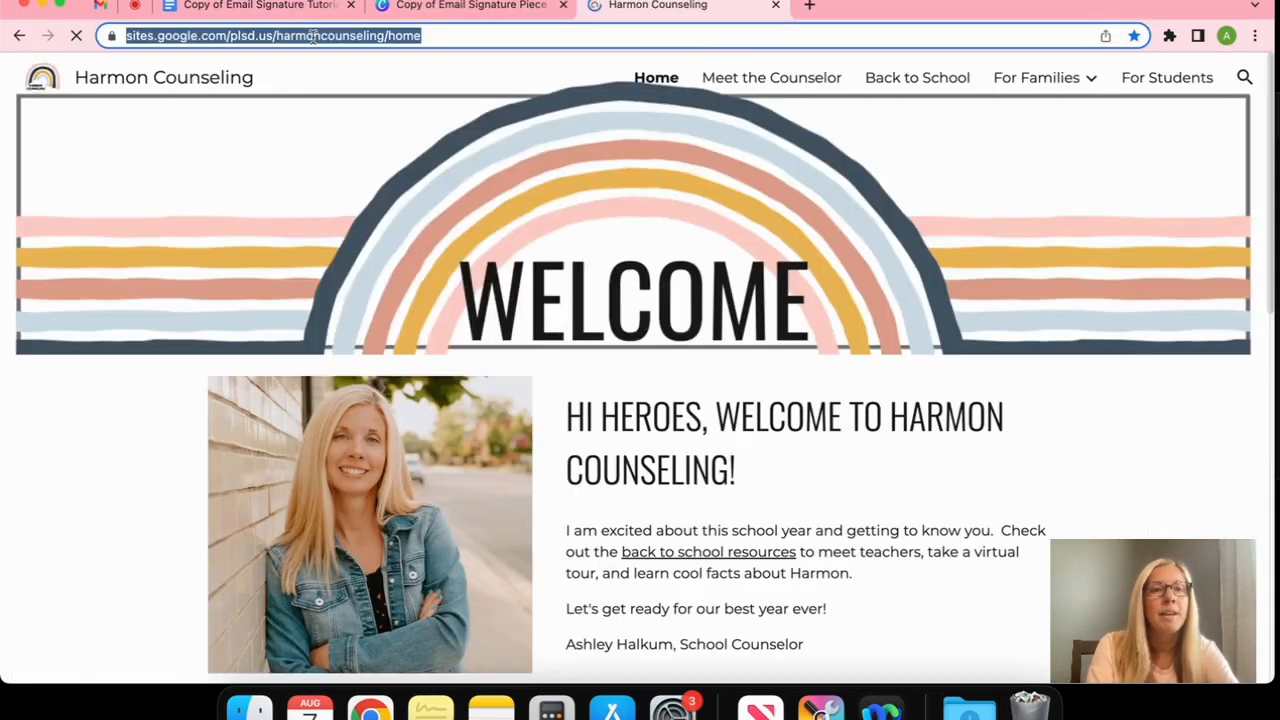
Copy the Harmon Counseling site address and return to the signature document
right_click(312, 36)
click(369, 154)
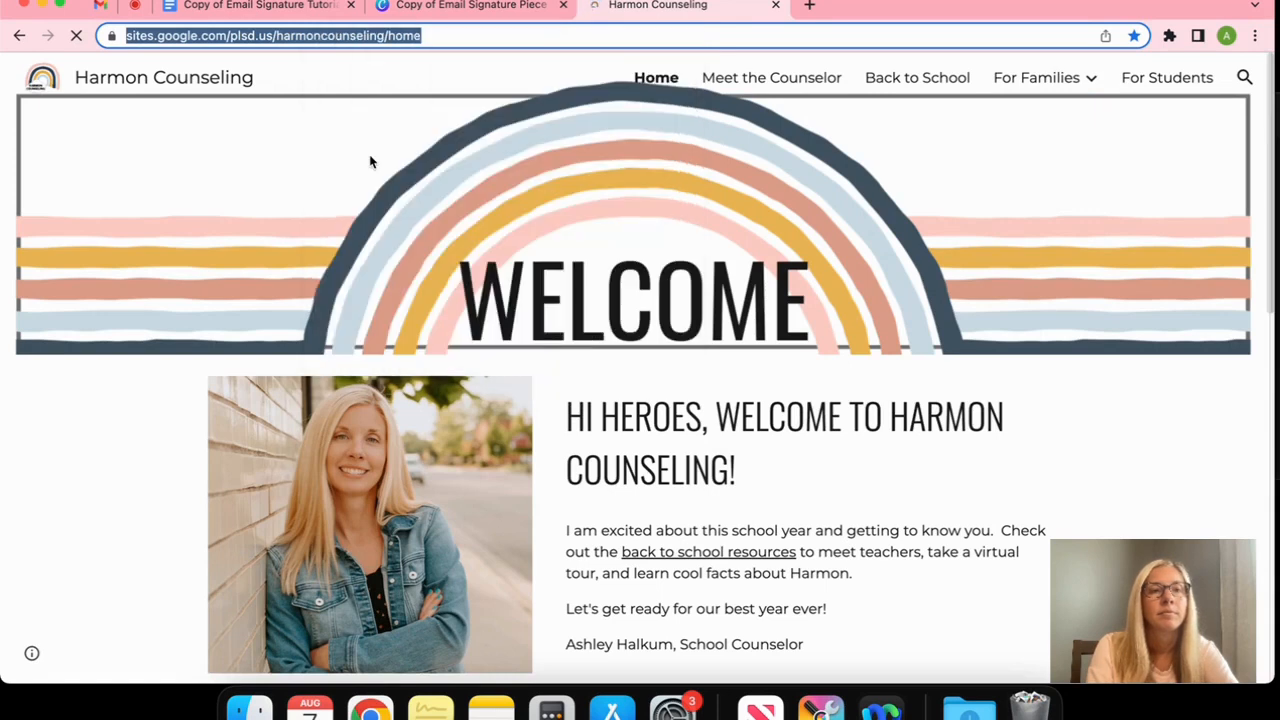
click(250, 6)
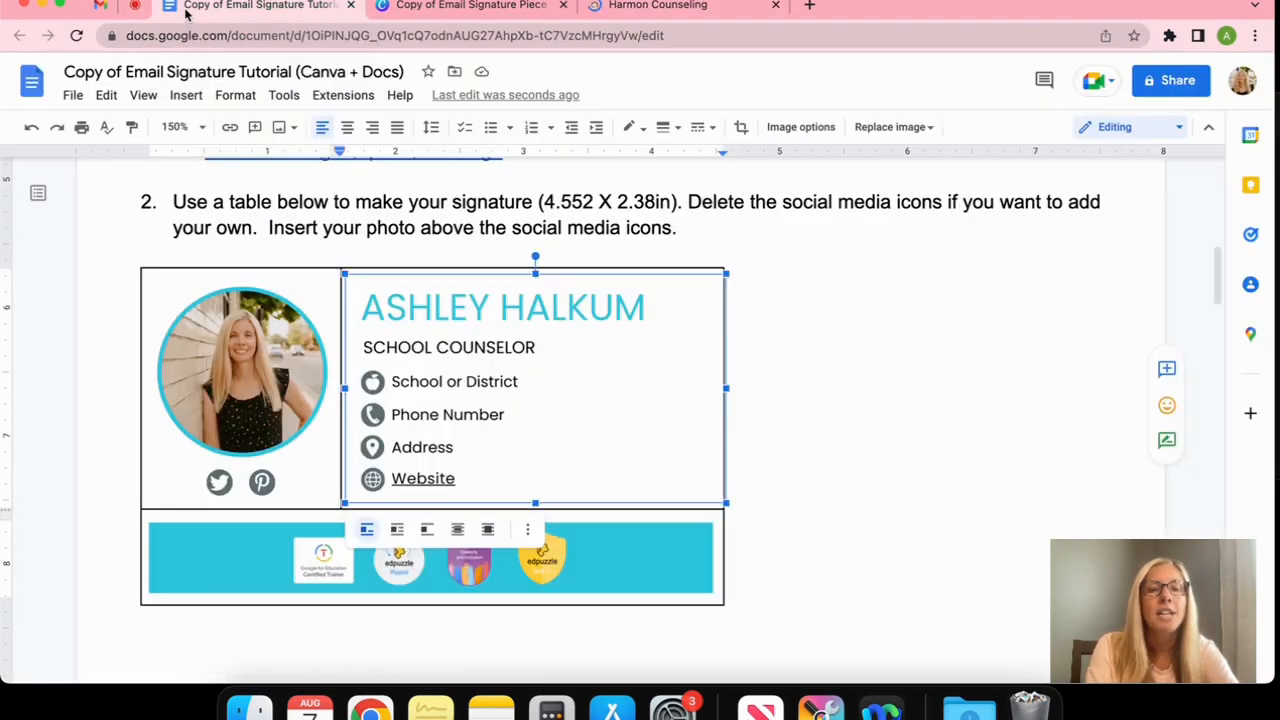
Link the contact image to the copied Harmon Counseling website address
right_click(669, 347)
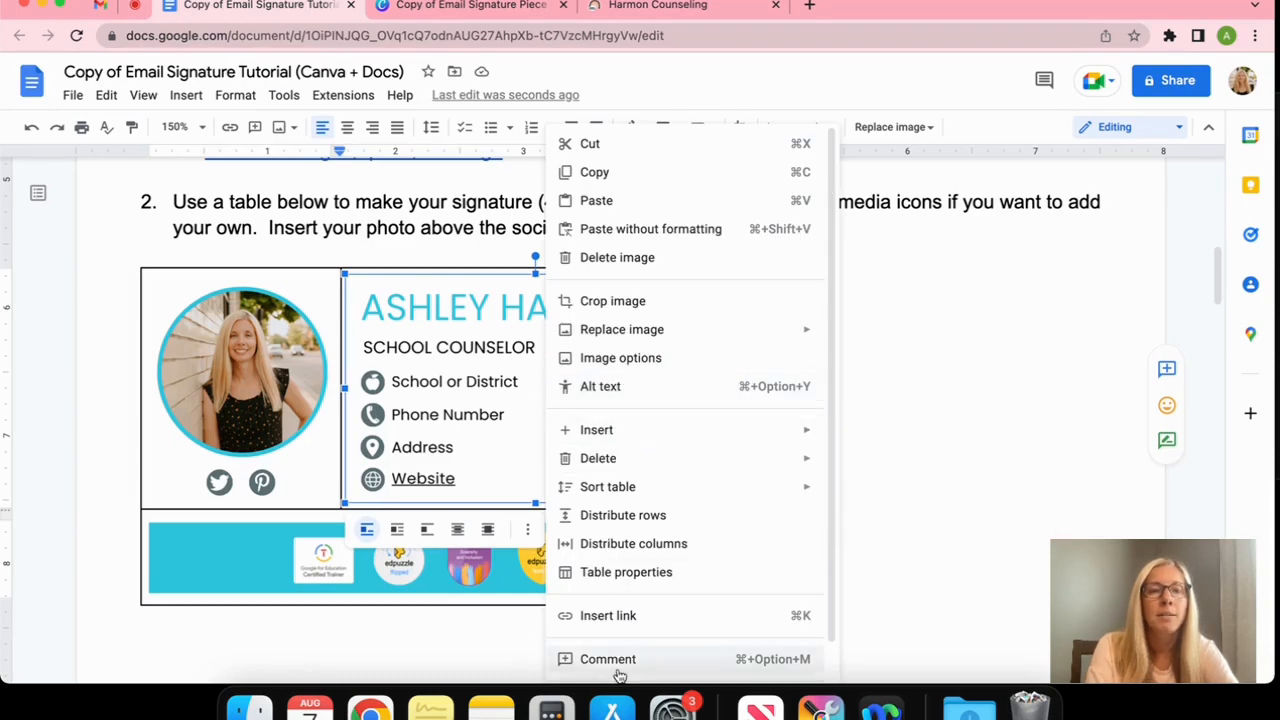
key(Escape)
key(super+k)
right_click(401, 206)
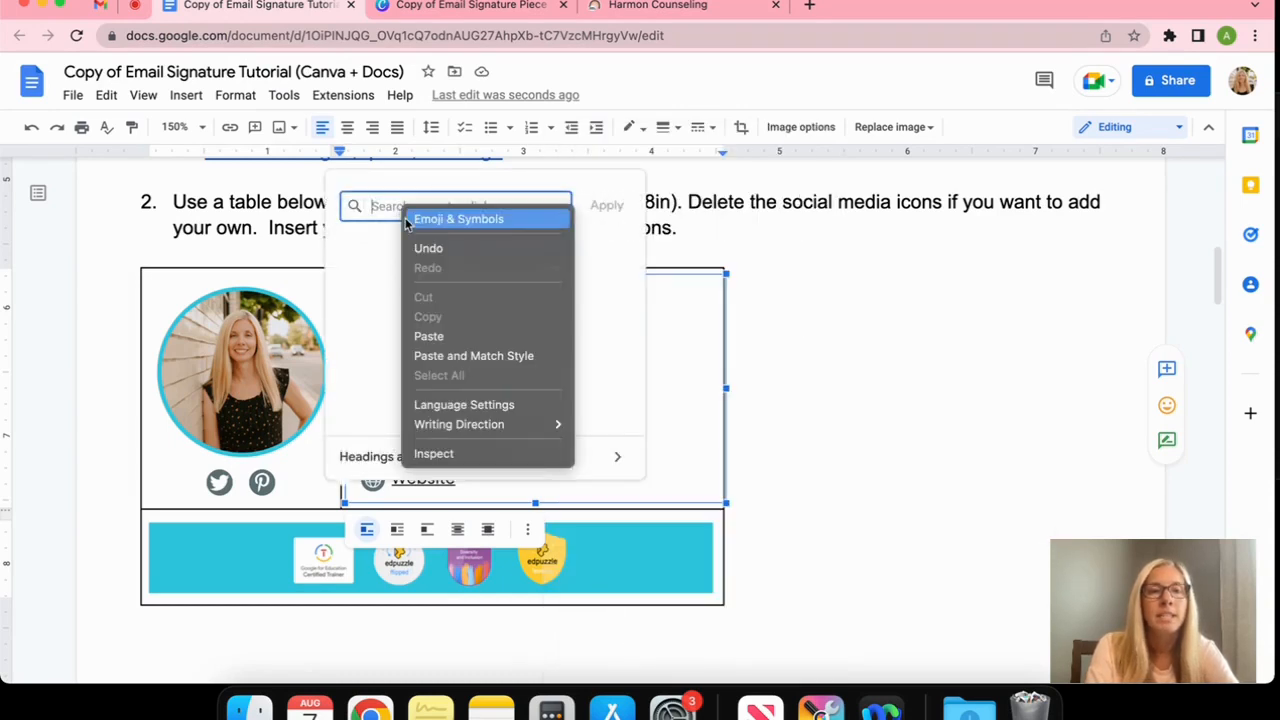
click(454, 336)
click(606, 205)
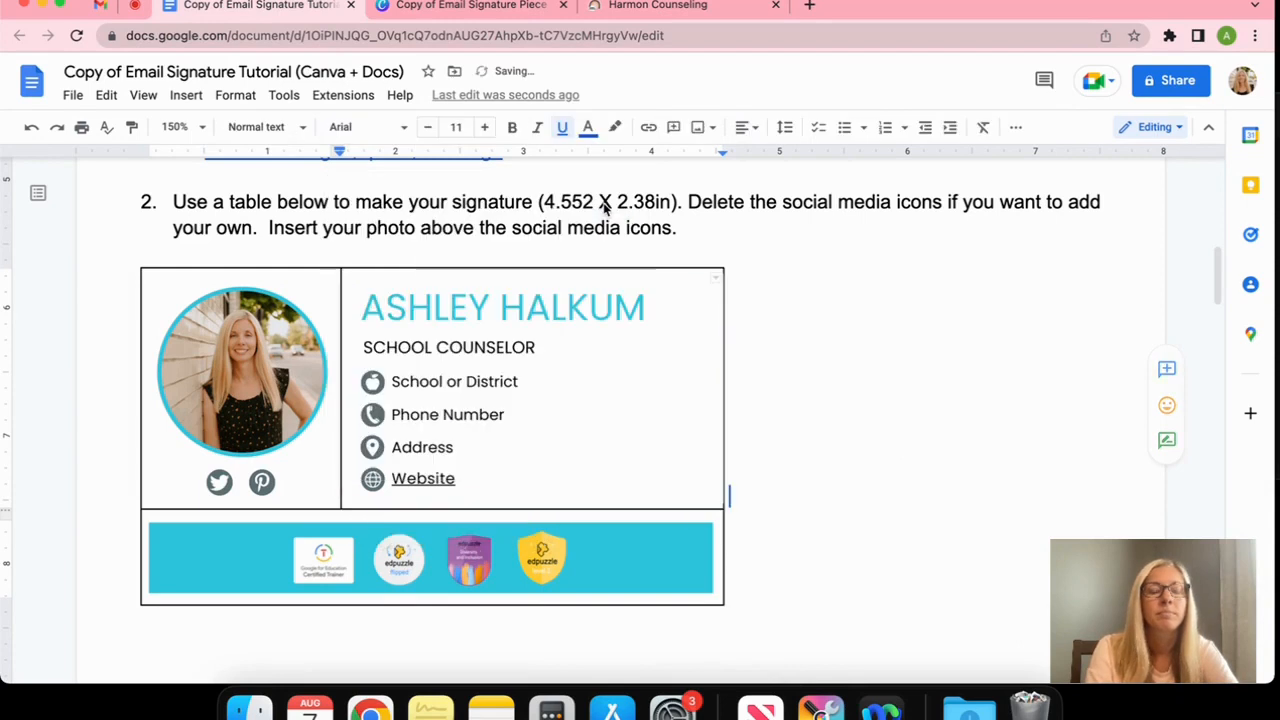
click(822, 374)
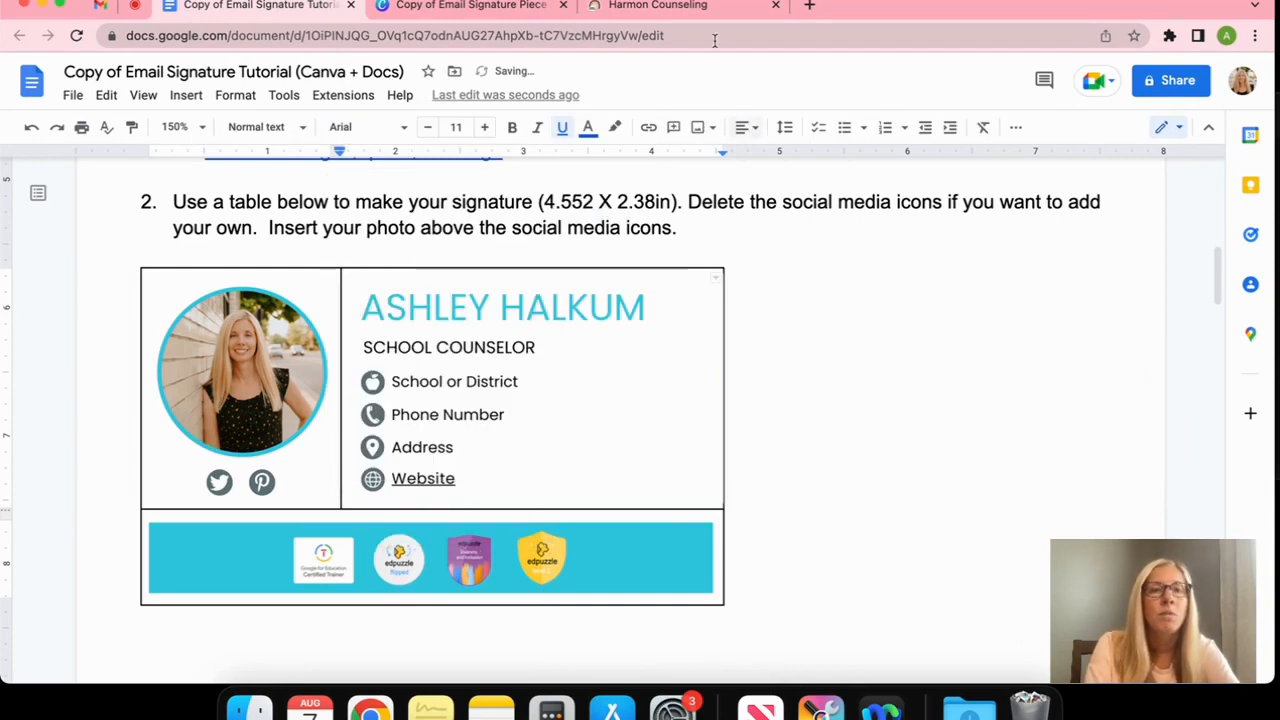
On the Harmon Counseling site, open the footer's Pinterest link
click(652, 10)
scroll(681, 418, down, 10)
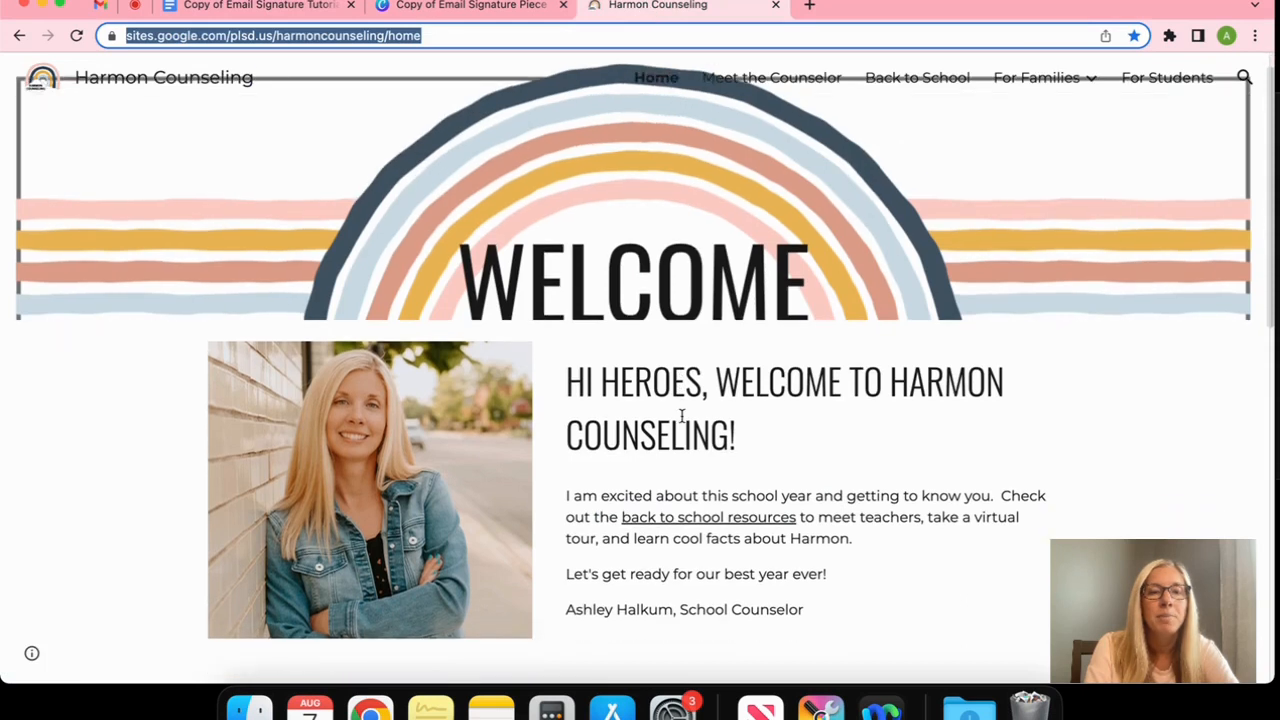
scroll(682, 420, down, 4)
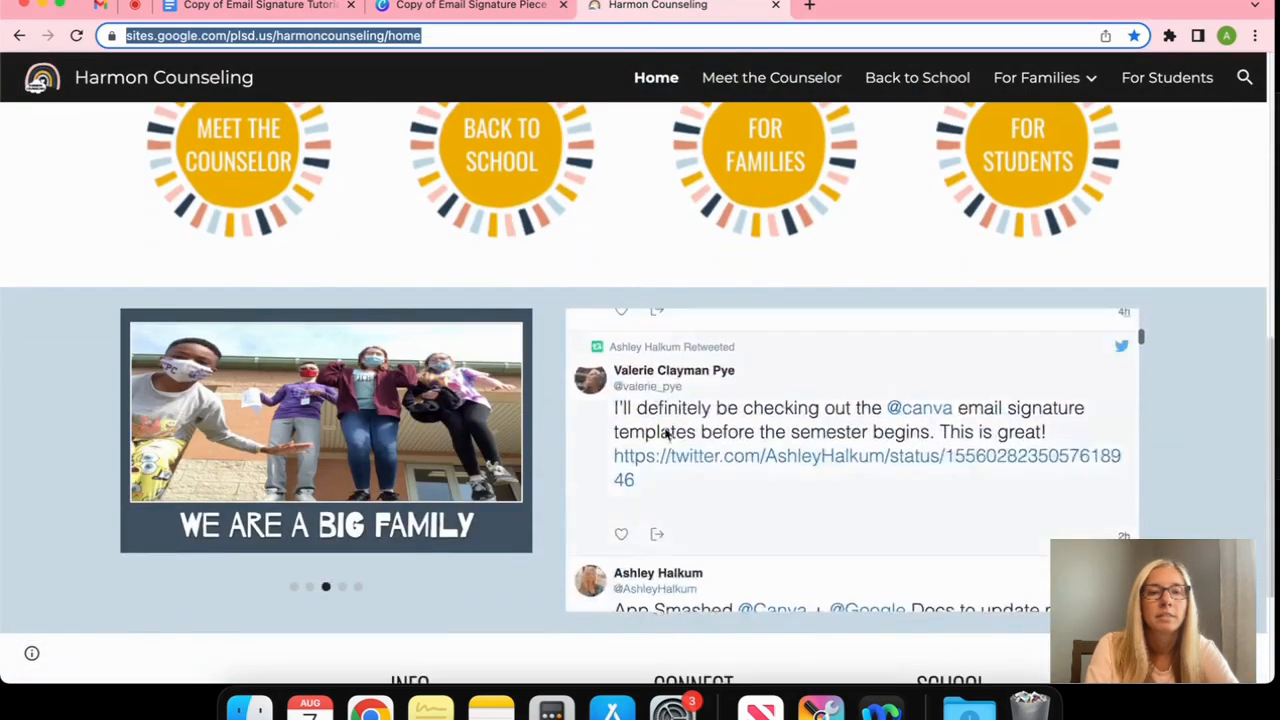
scroll(444, 591, down, 2)
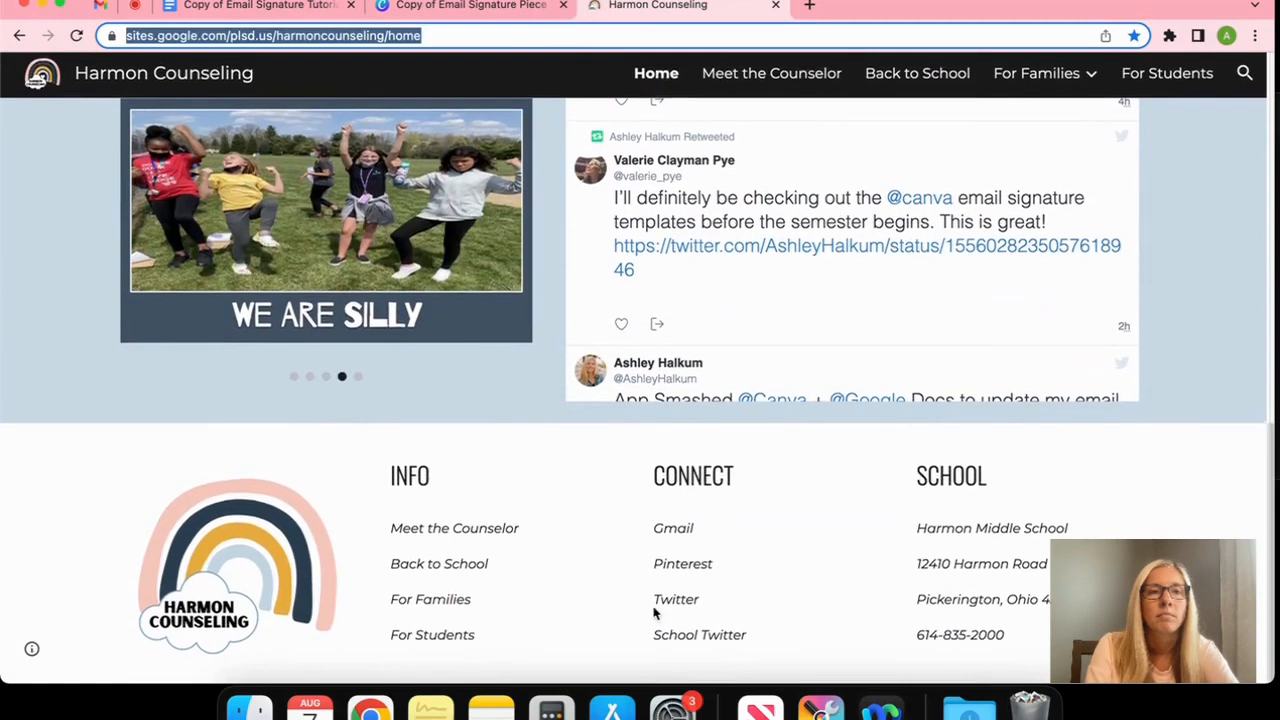
click(670, 566)
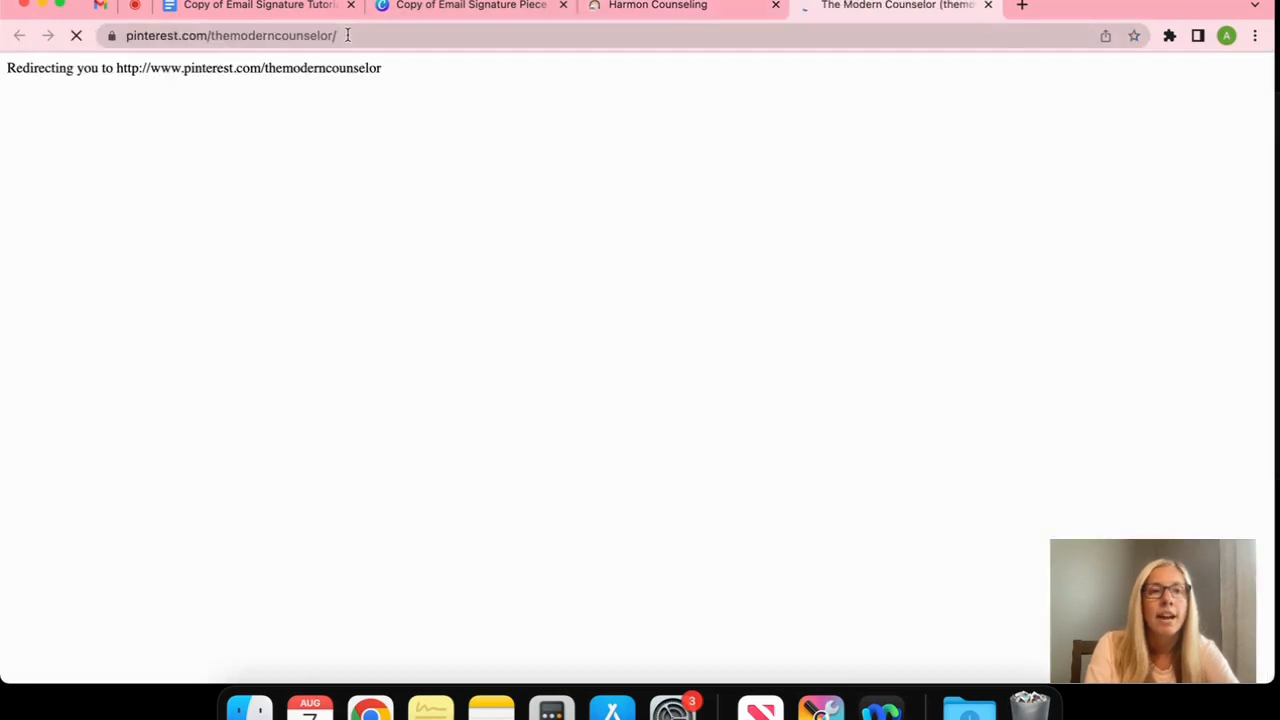
Copy the Pinterest profile address and go back to the signature document
click(300, 35)
right_click(292, 35)
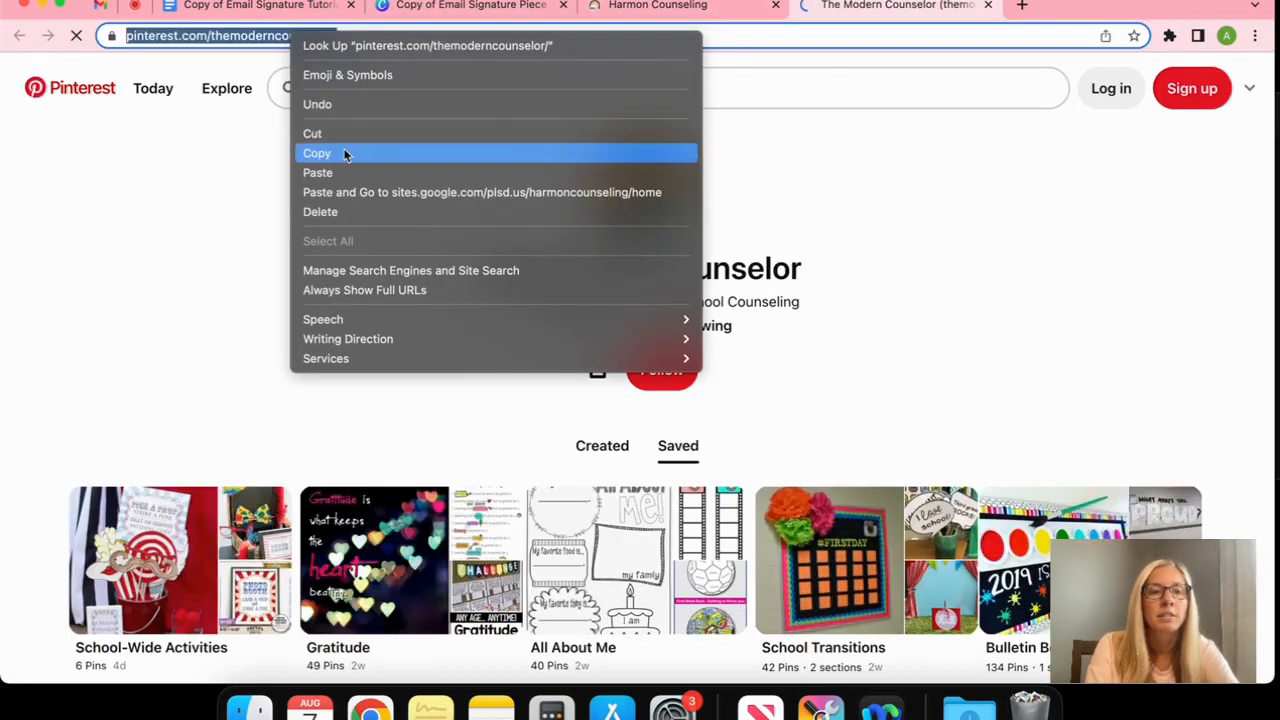
click(343, 153)
key(super+1)
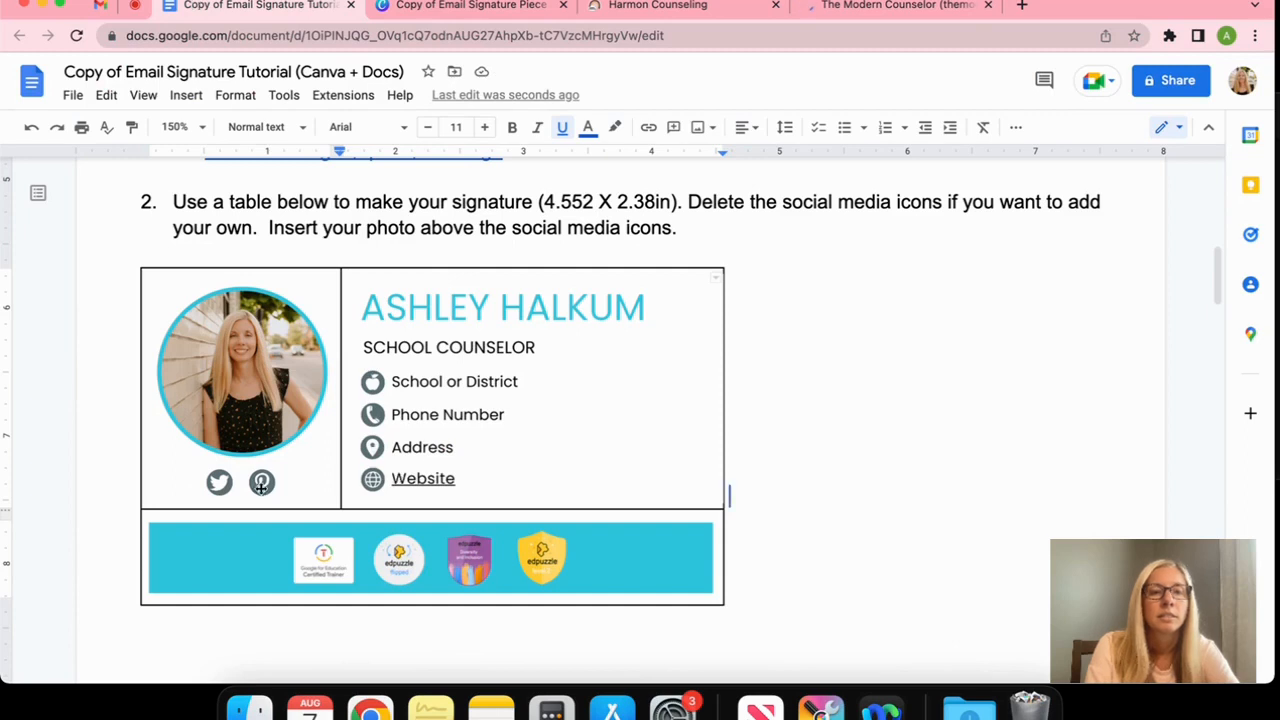
Link the signature's Pinterest icon to the copied Pinterest profile address
click(261, 482)
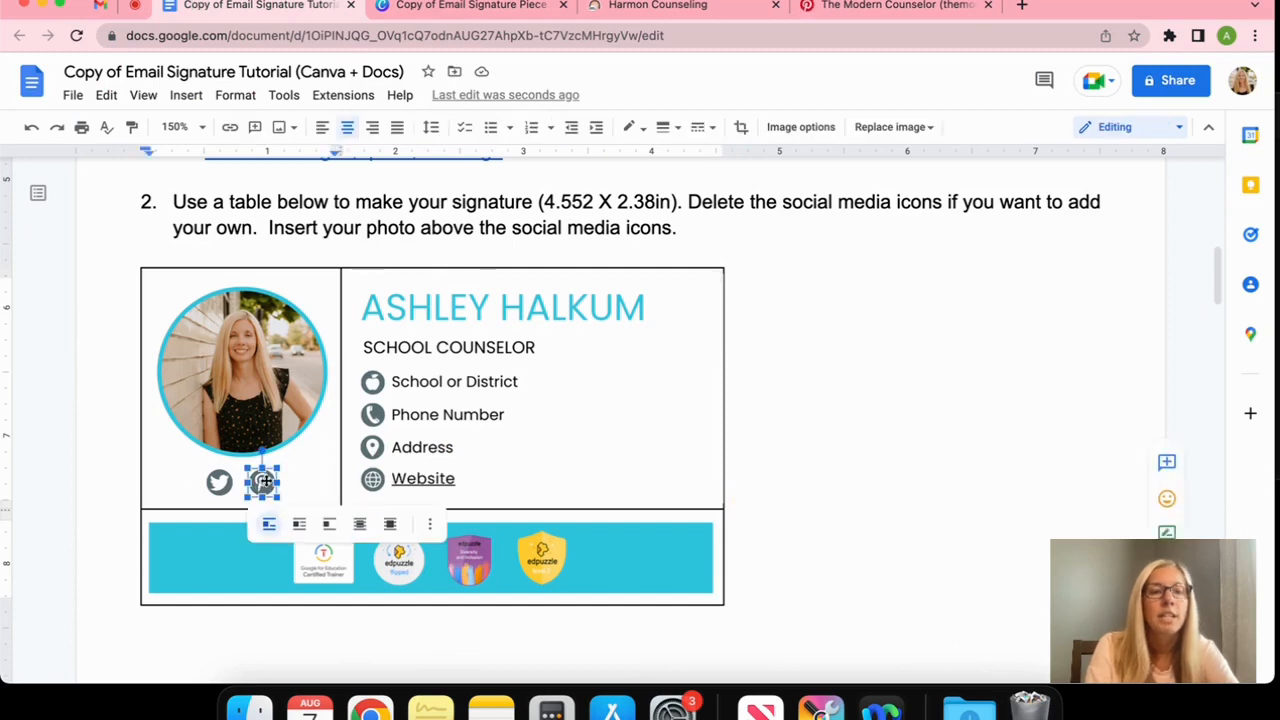
right_click(266, 484)
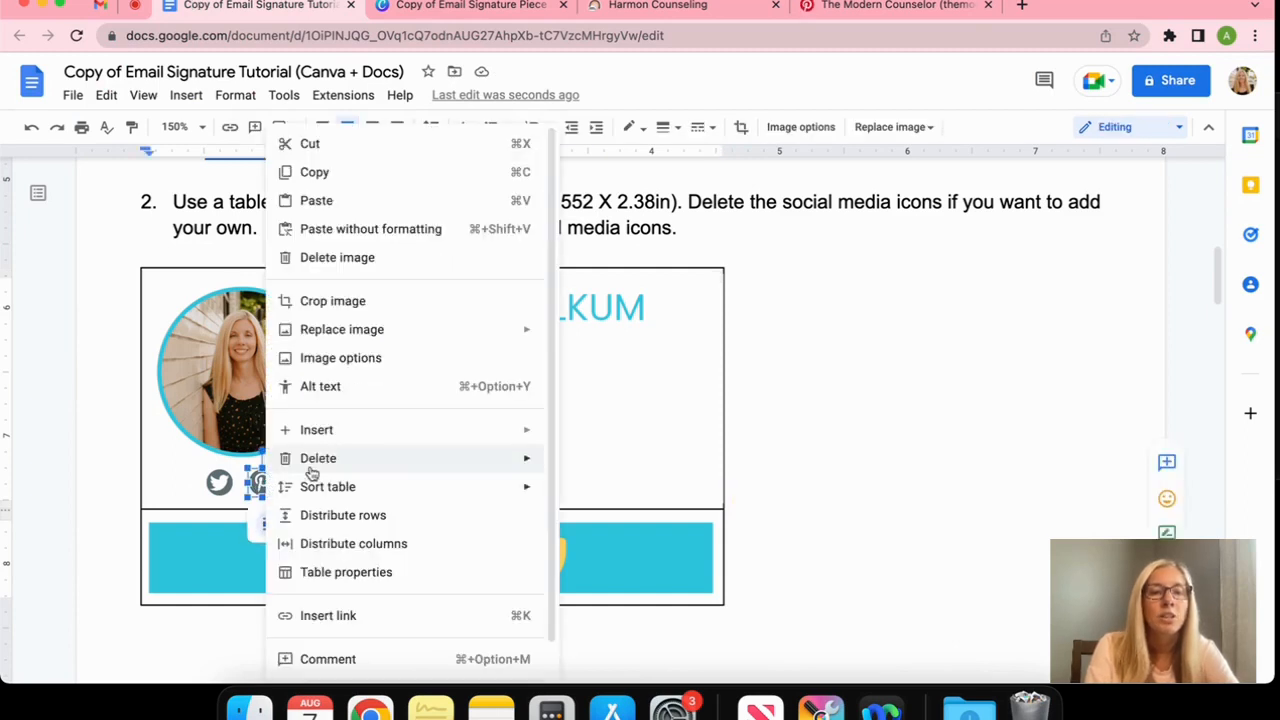
click(346, 615)
right_click(431, 208)
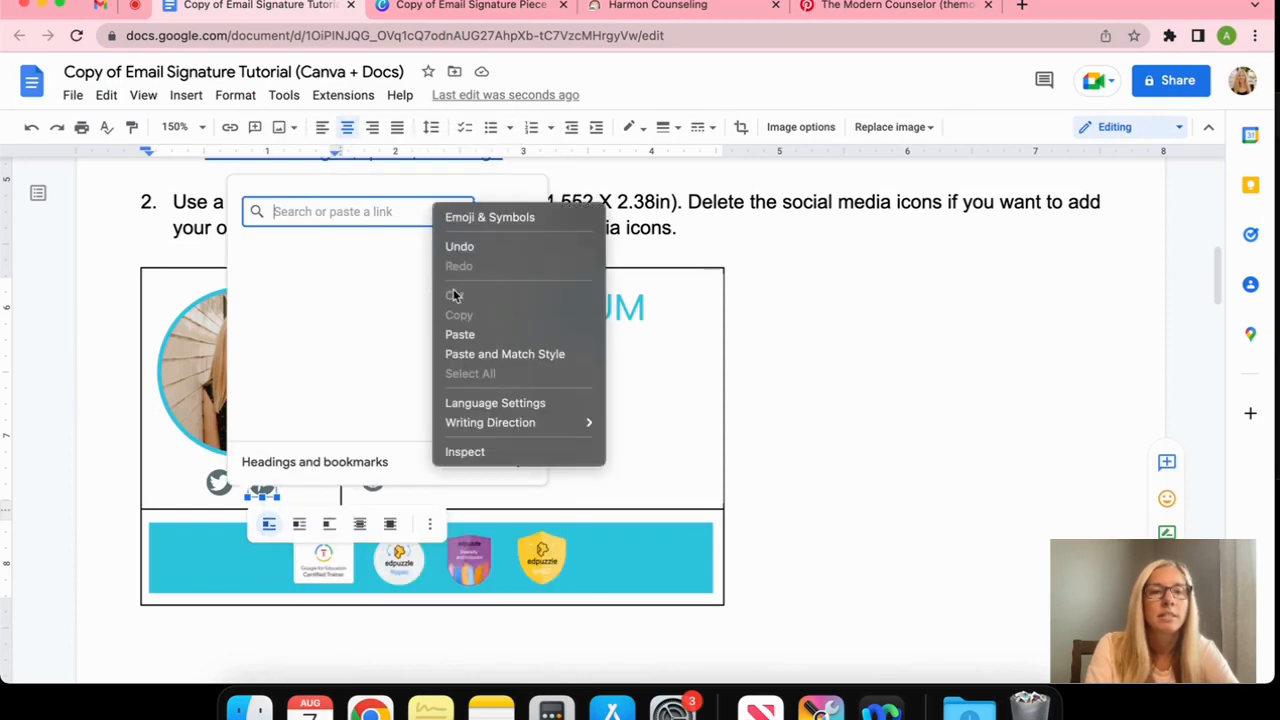
click(471, 331)
click(509, 210)
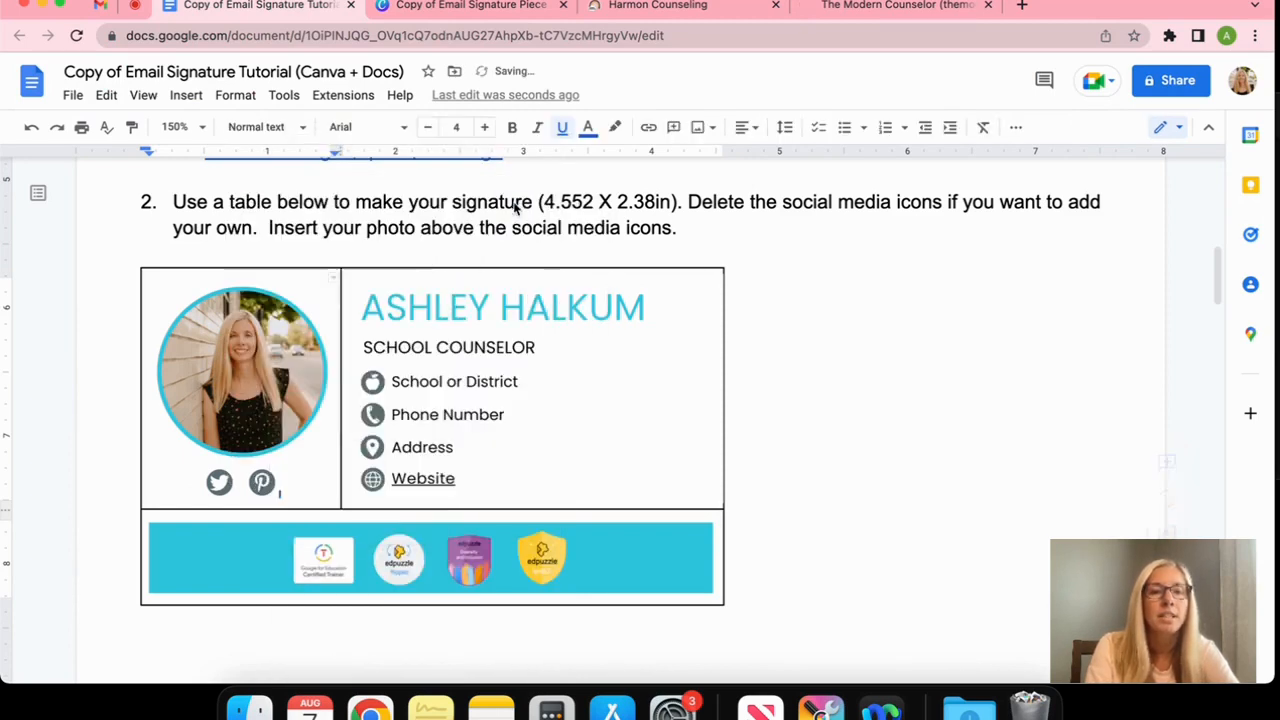
click(870, 470)
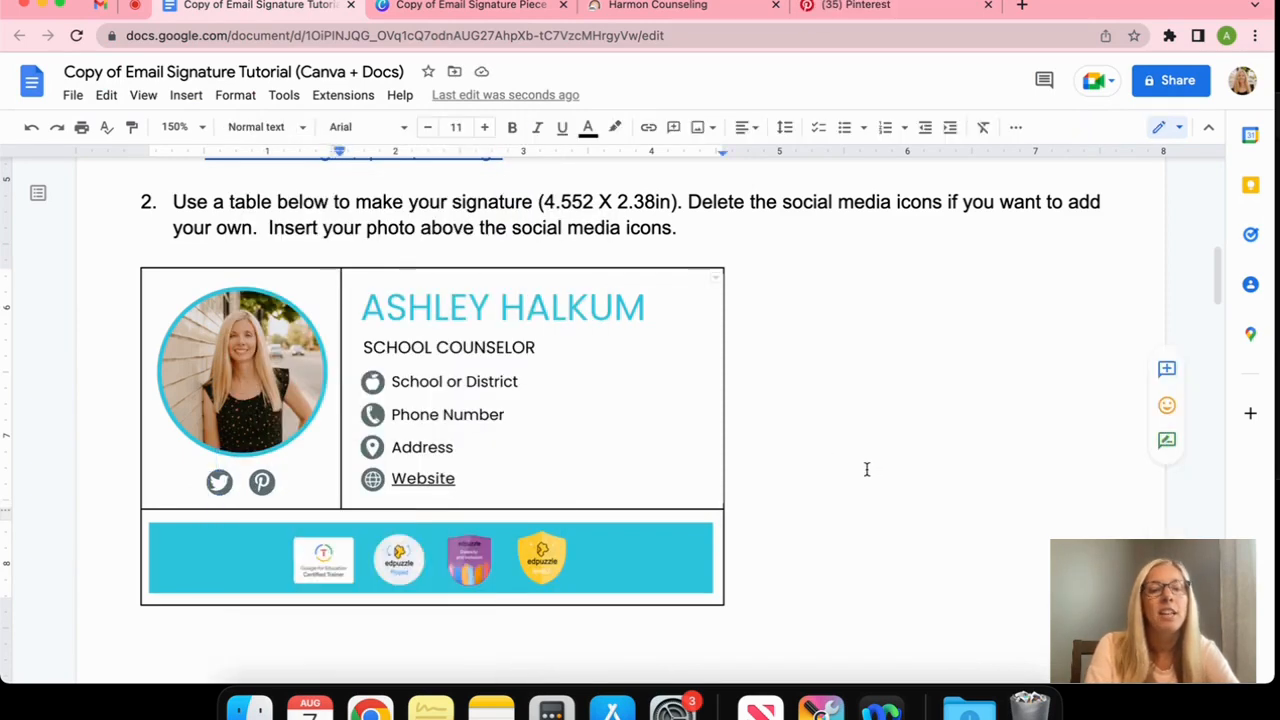
click(652, 571)
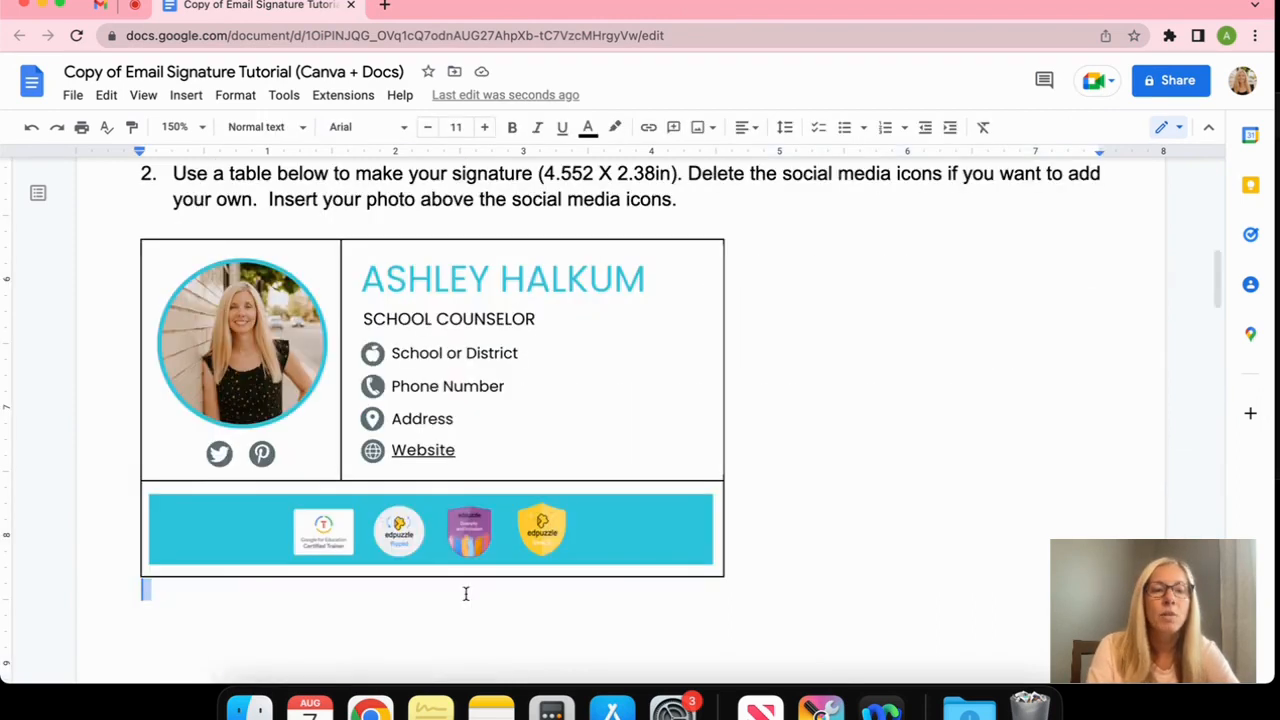
Select the whole signature table and set its border colour to white
mouse_move(465, 594)
mouse_down()
mouse_move(386, 496)
mouse_move(404, 370)
mouse_move(480, 348)
mouse_up()
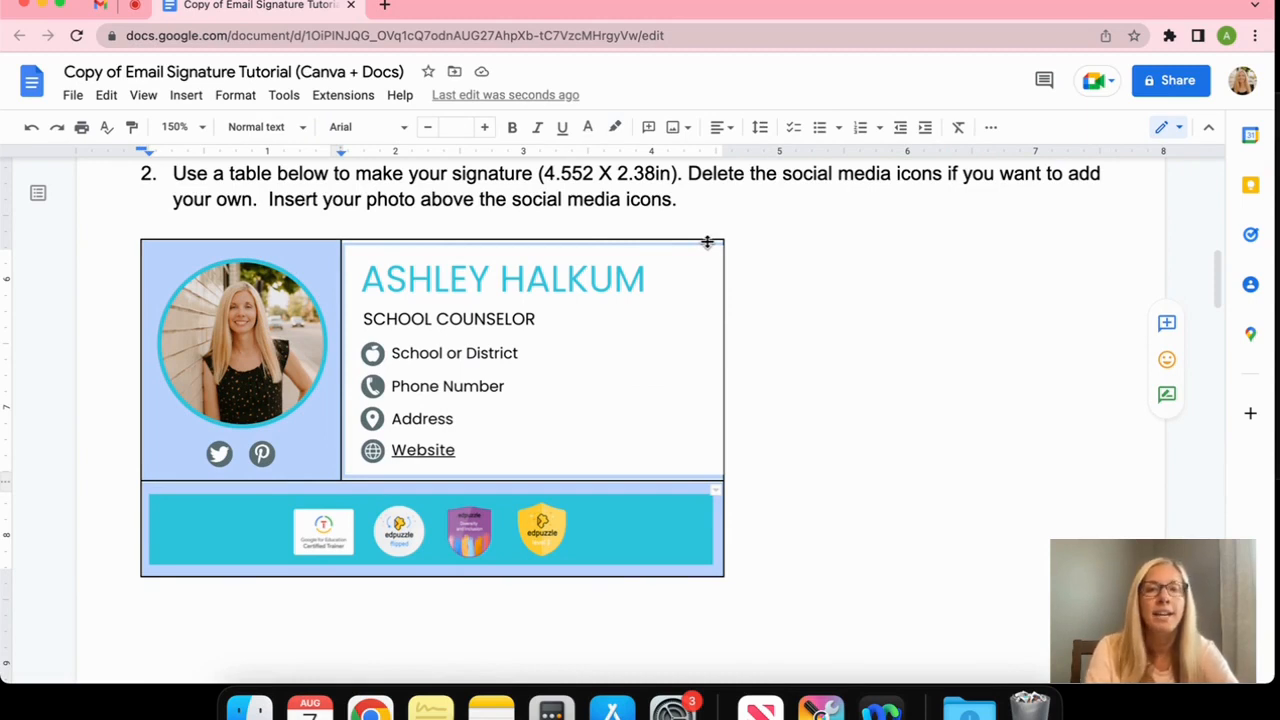
click(990, 127)
click(928, 165)
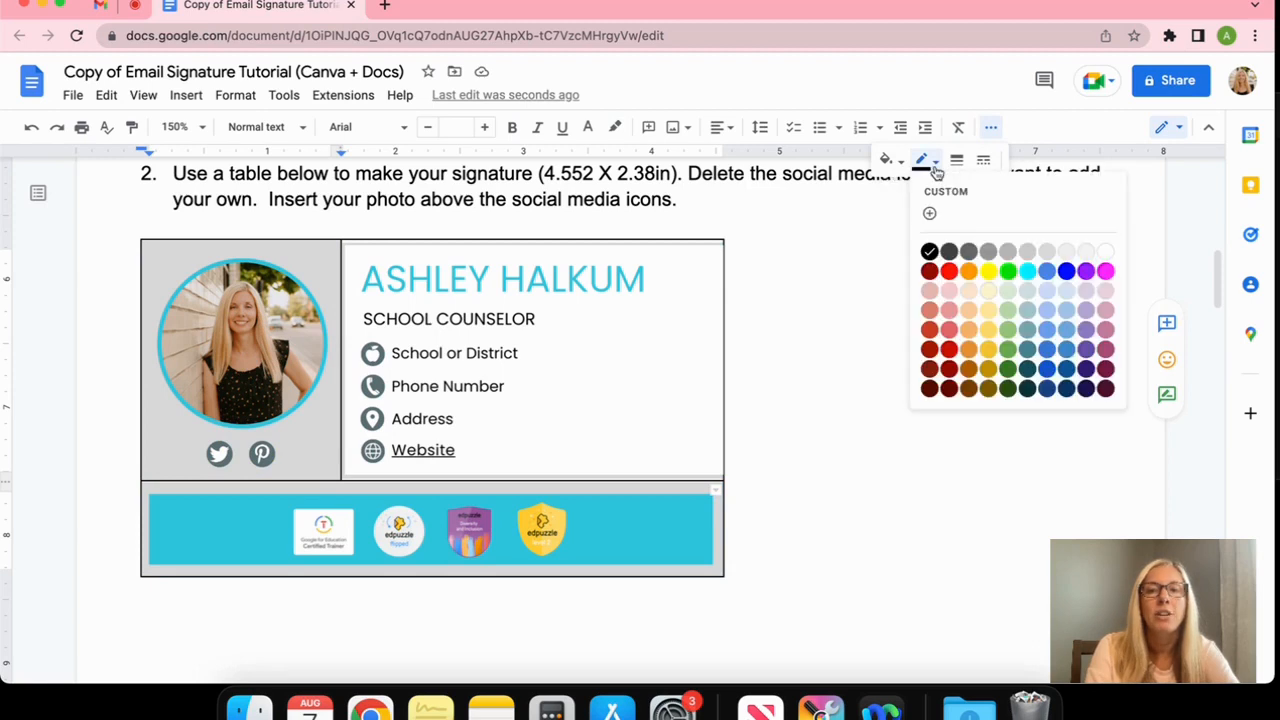
click(1113, 258)
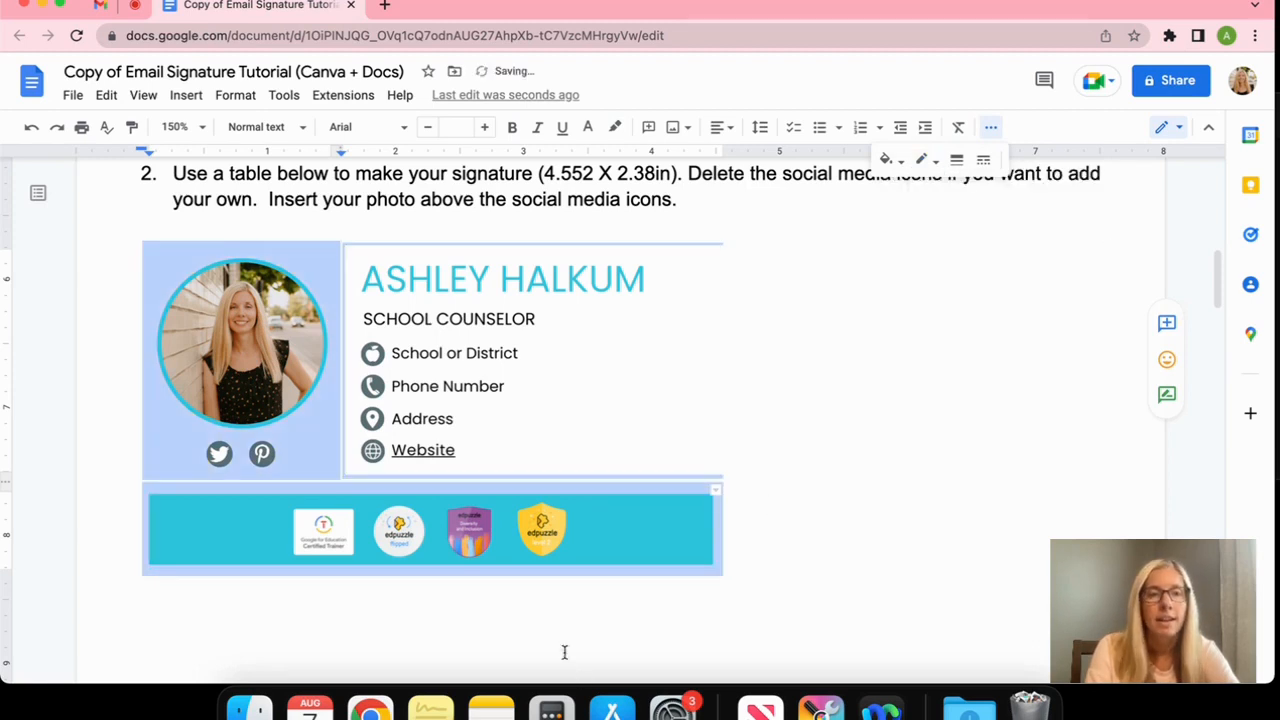
click(550, 602)
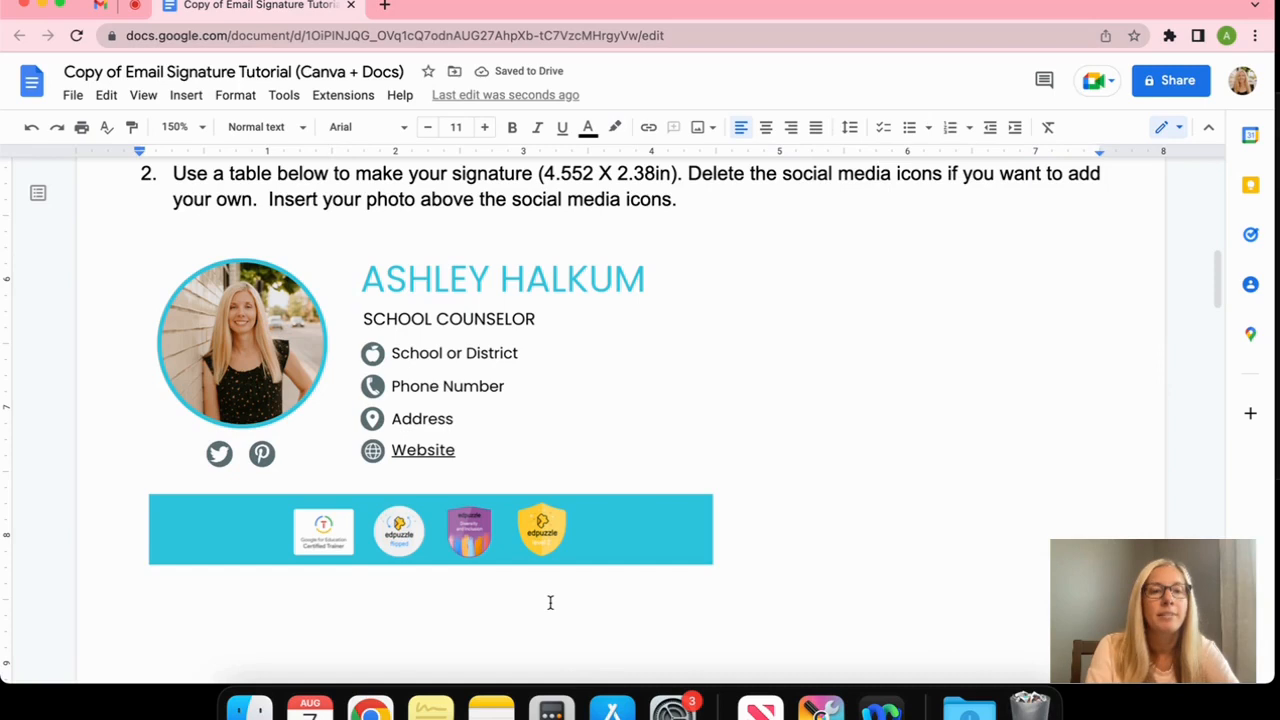
scroll(550, 602, down, 10)
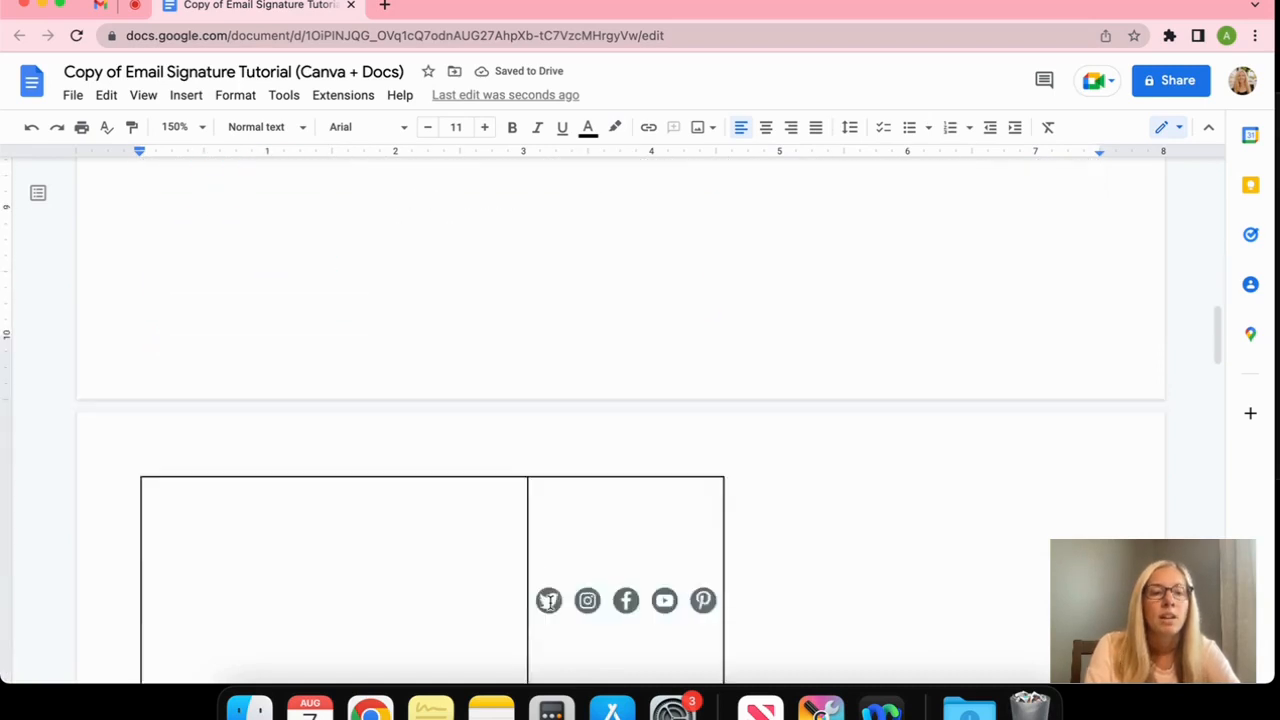
scroll(550, 602, down, 10)
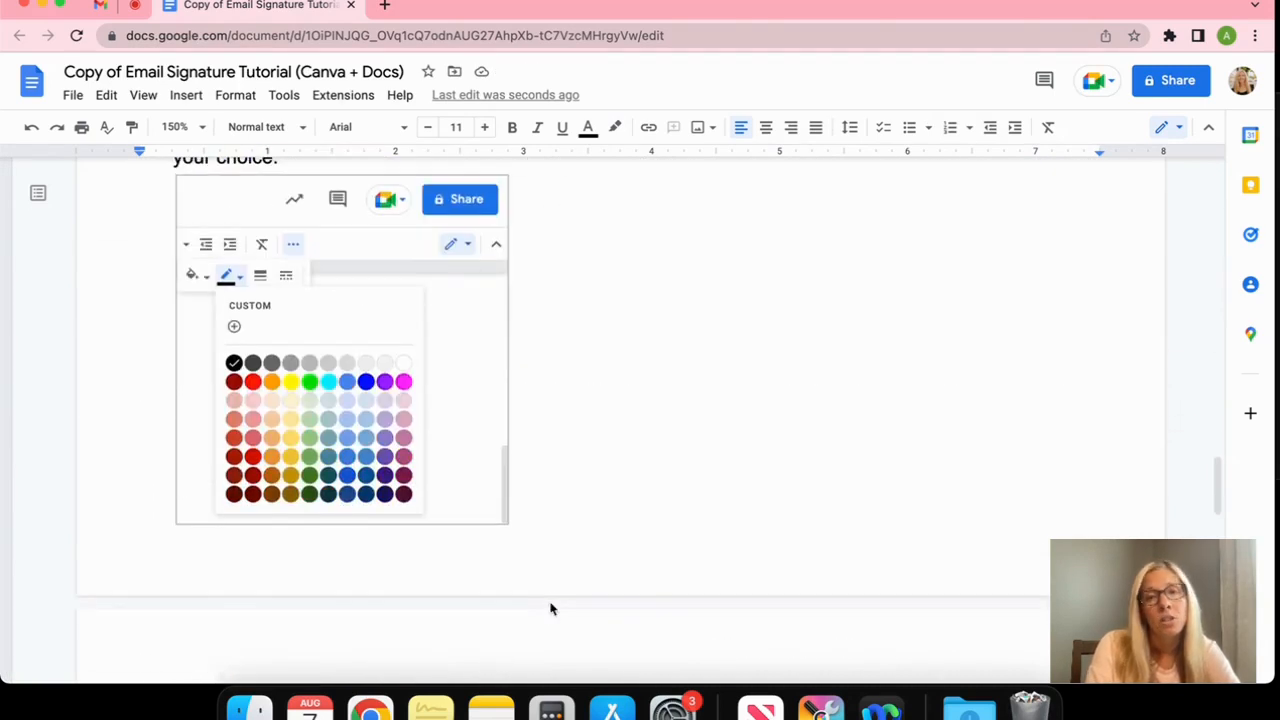
scroll(550, 605, up, 2)
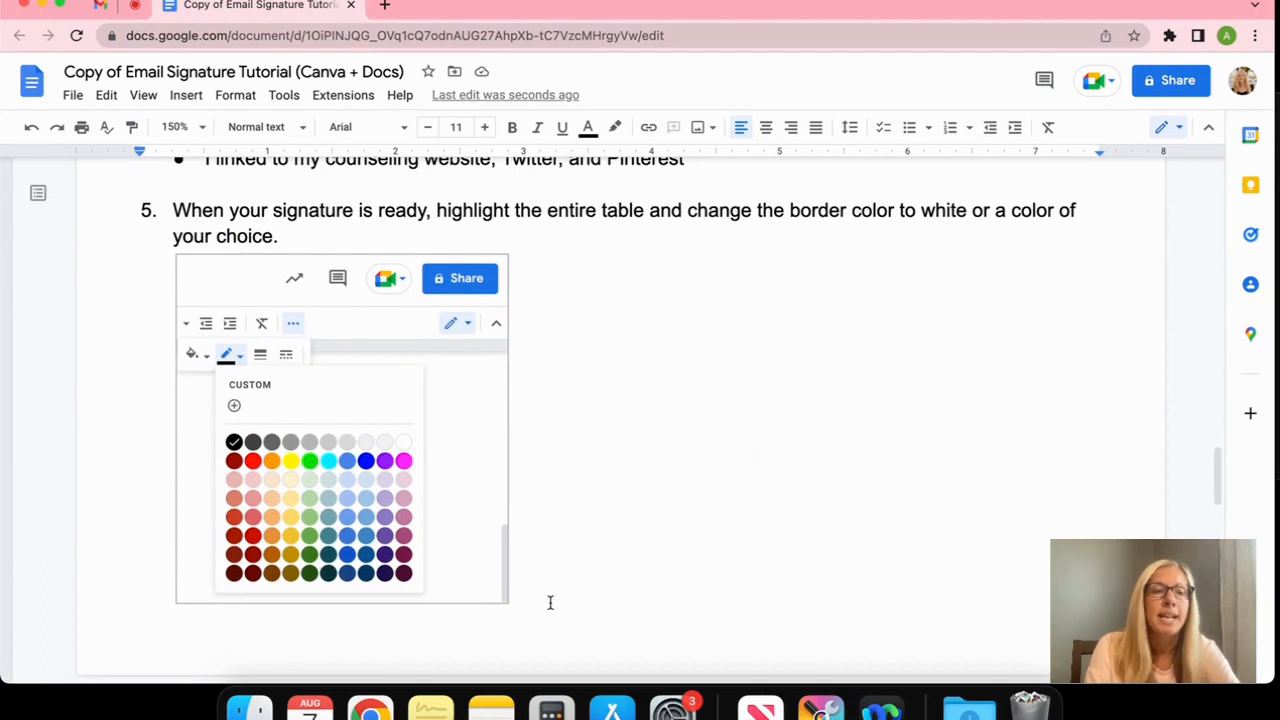
scroll(550, 602, down, 5)
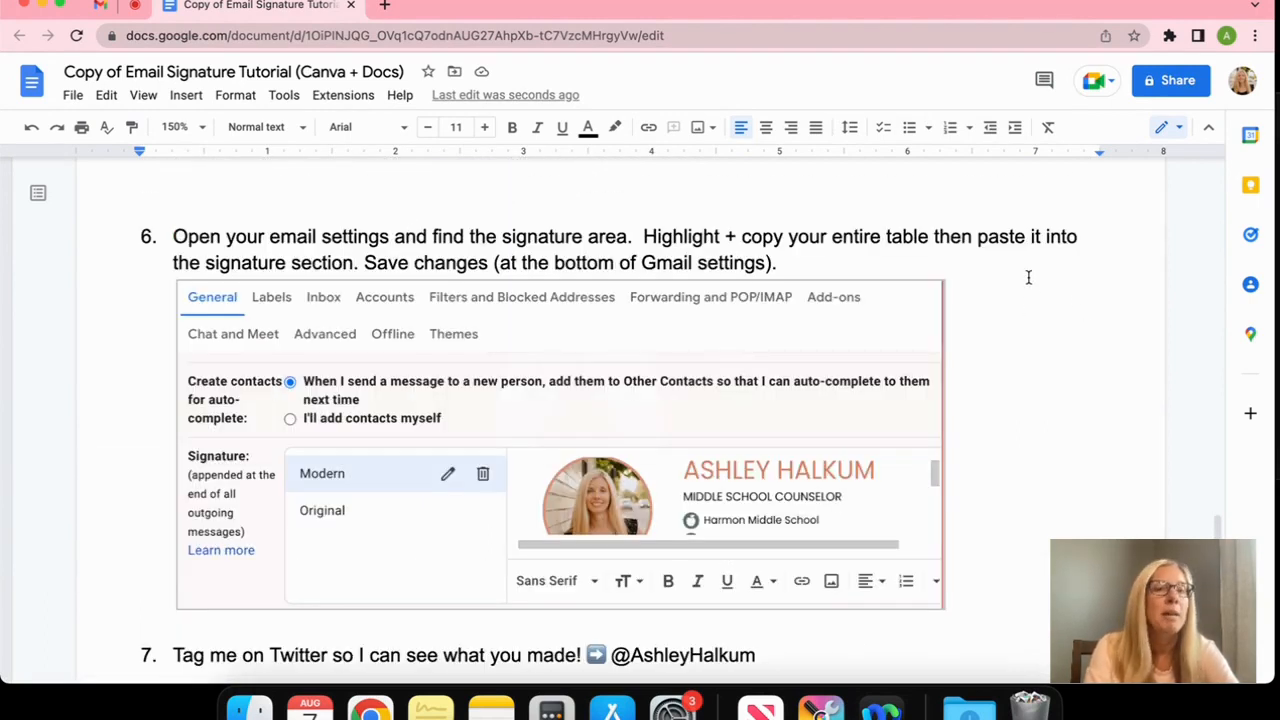
Open Gmail's full settings and scroll down to the Signature section
click(98, 8)
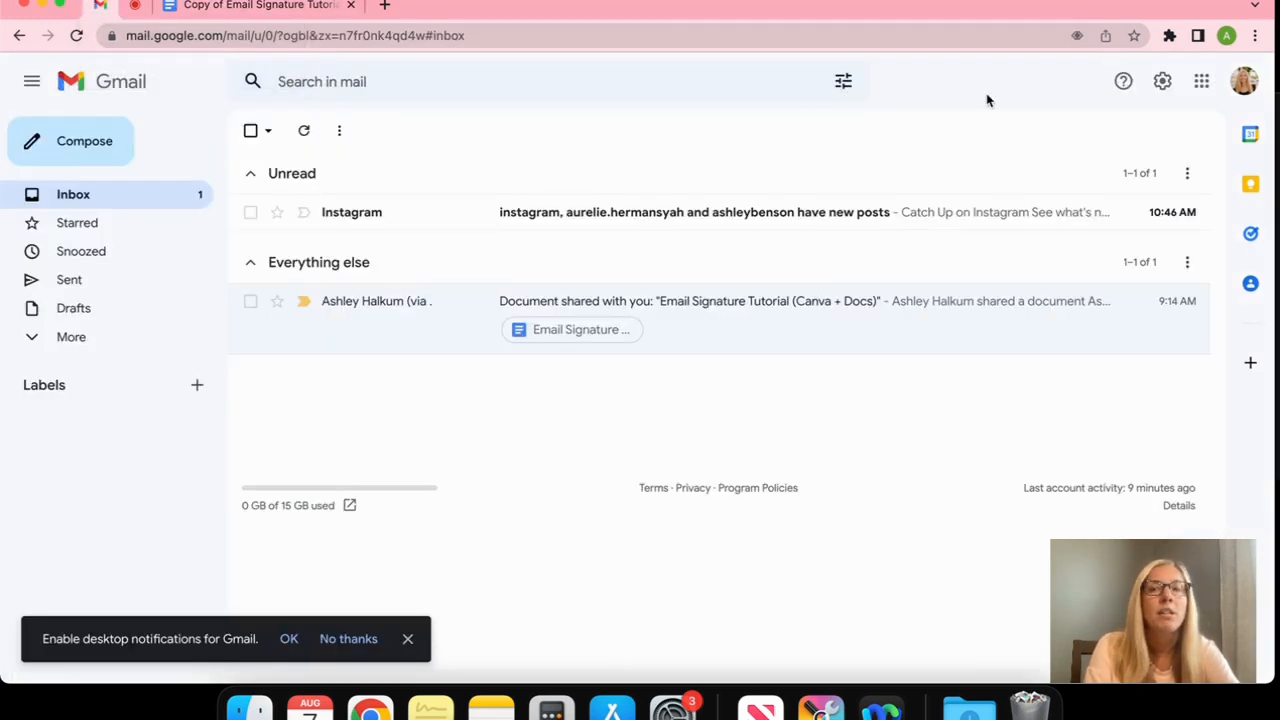
click(1163, 84)
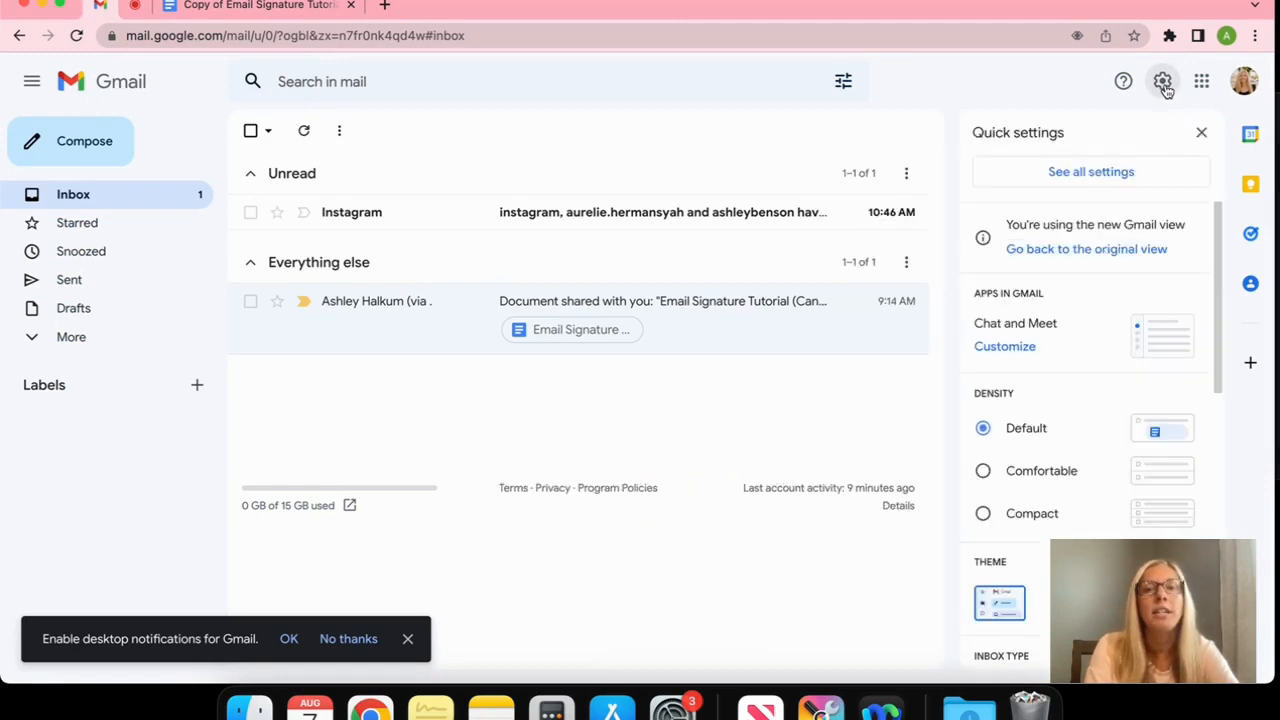
click(1128, 182)
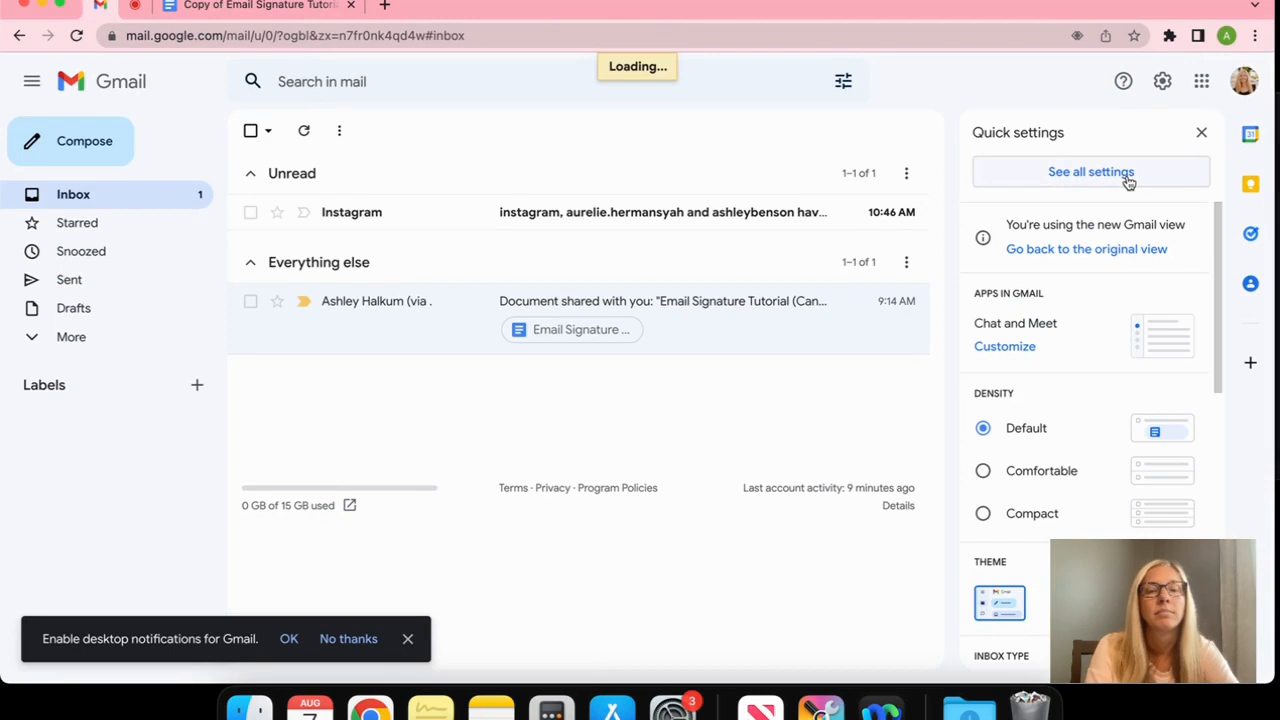
scroll(971, 453, down, 5)
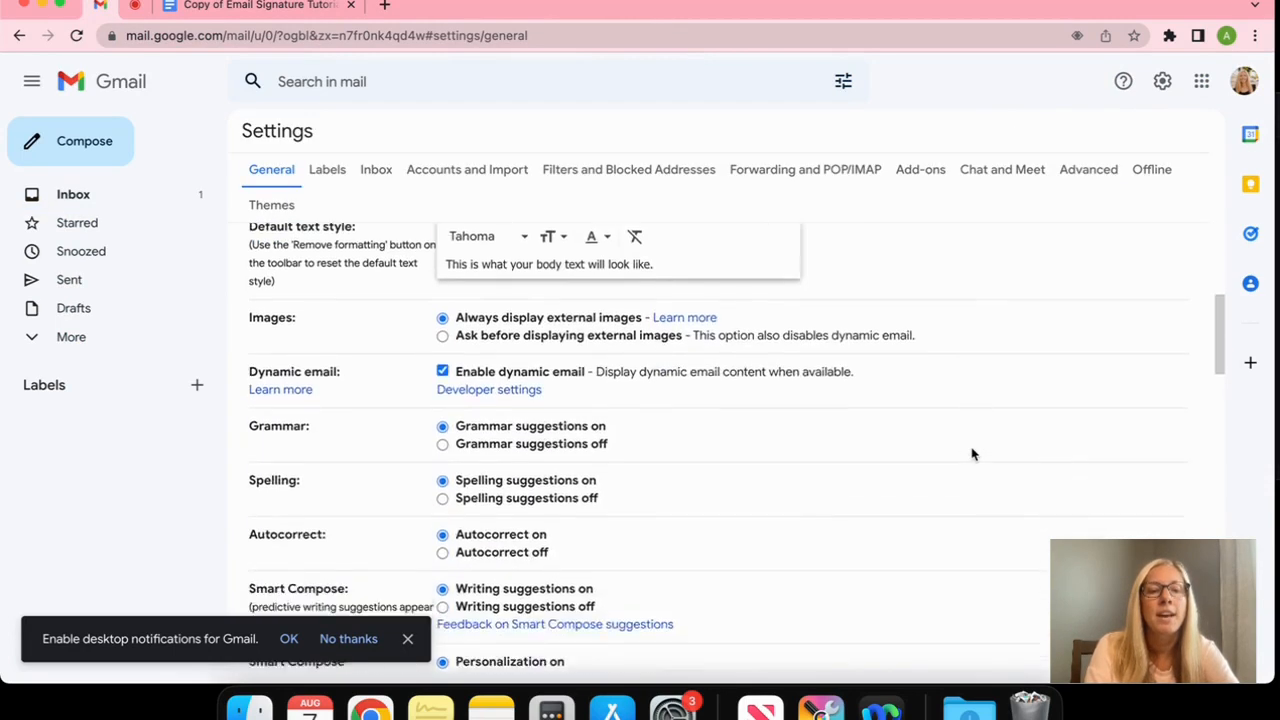
scroll(971, 453, down, 3)
click(407, 638)
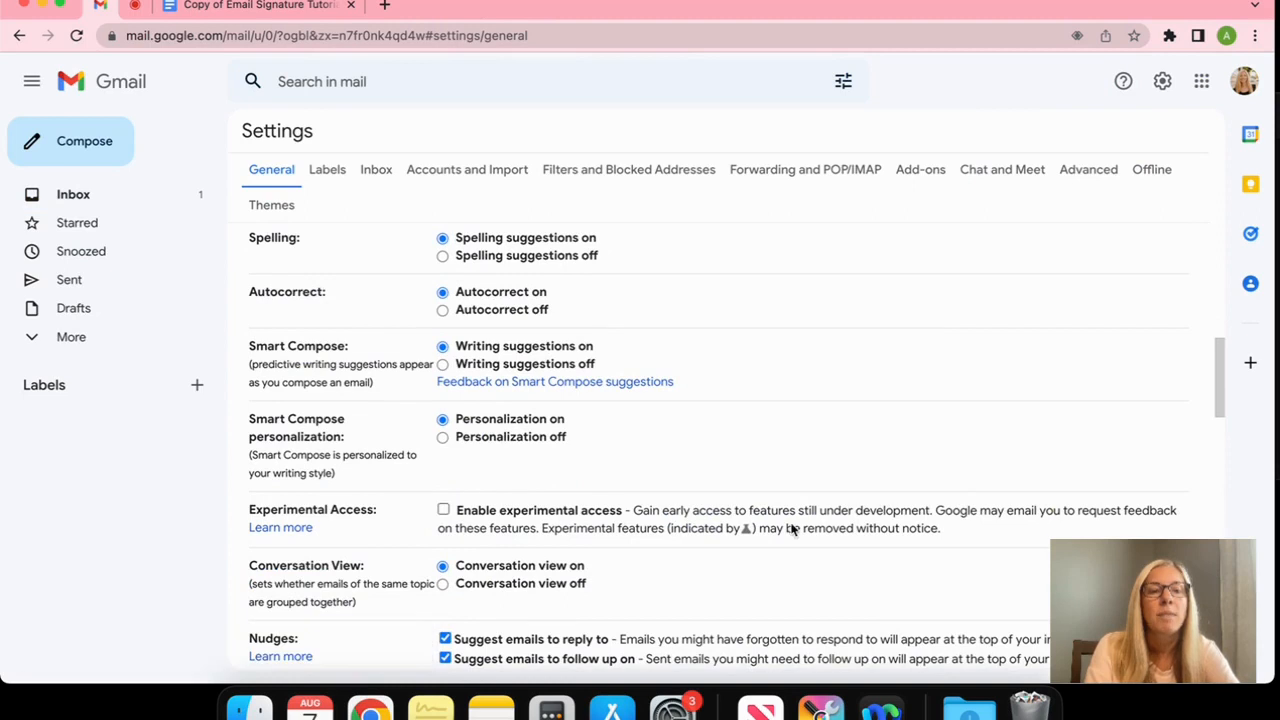
scroll(791, 529, down, 6)
scroll(791, 529, down, 8)
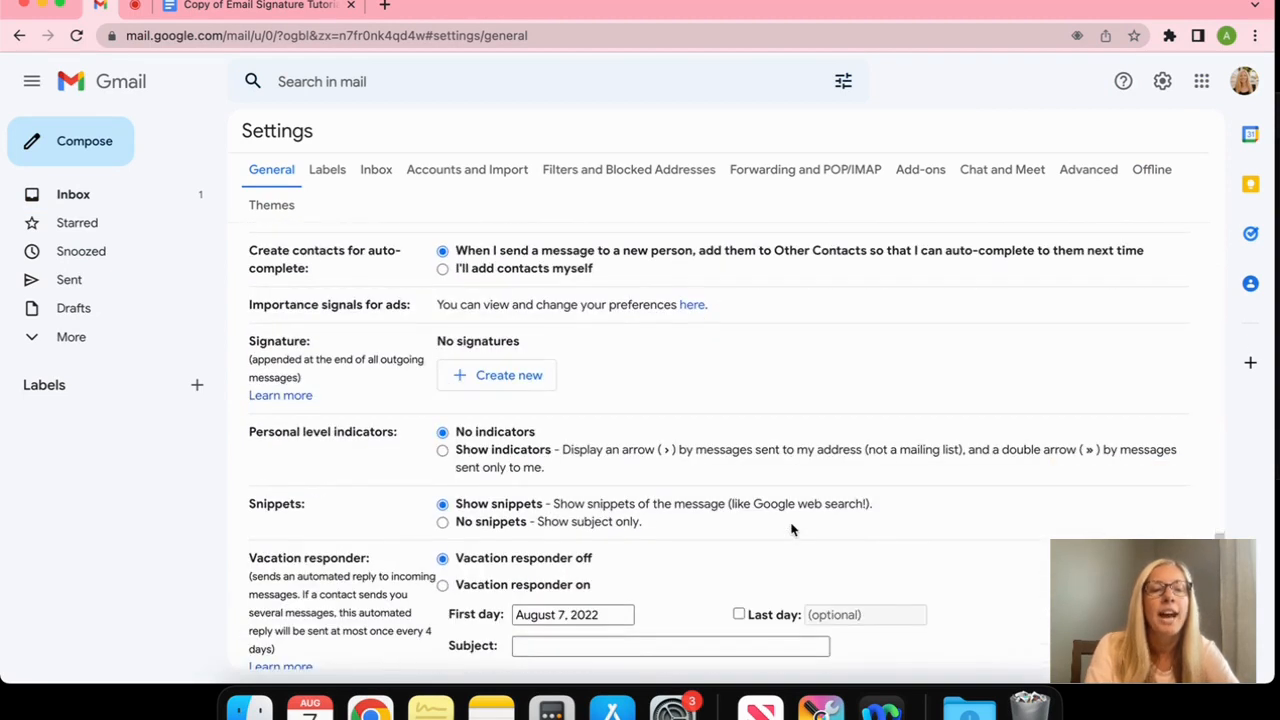
Create a new signature named 'Default', then return to the tutorial document
click(528, 384)
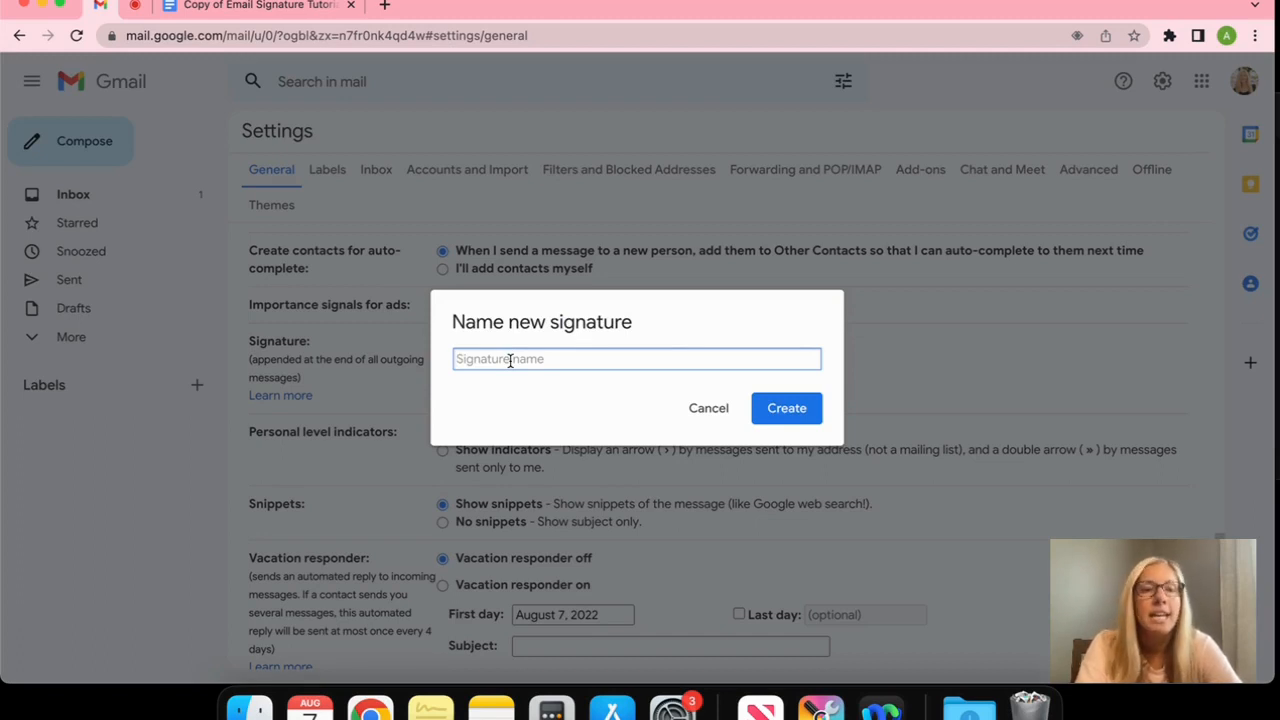
text(Default)
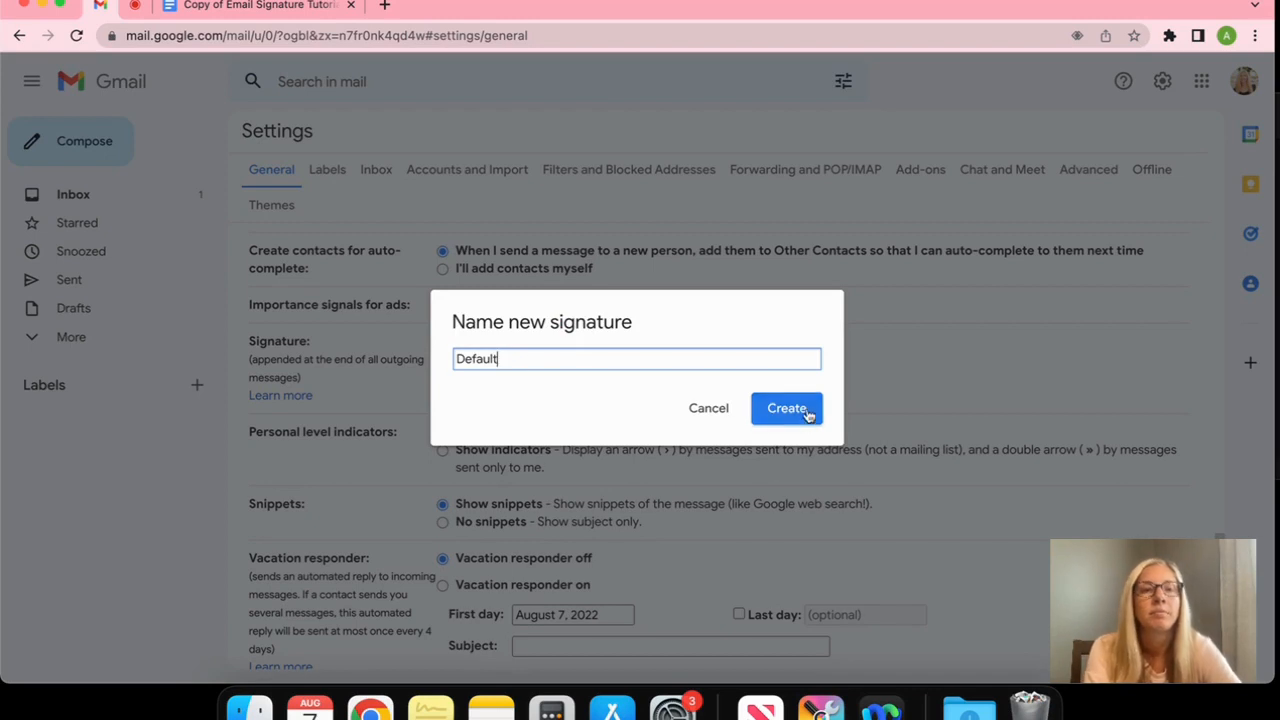
click(805, 408)
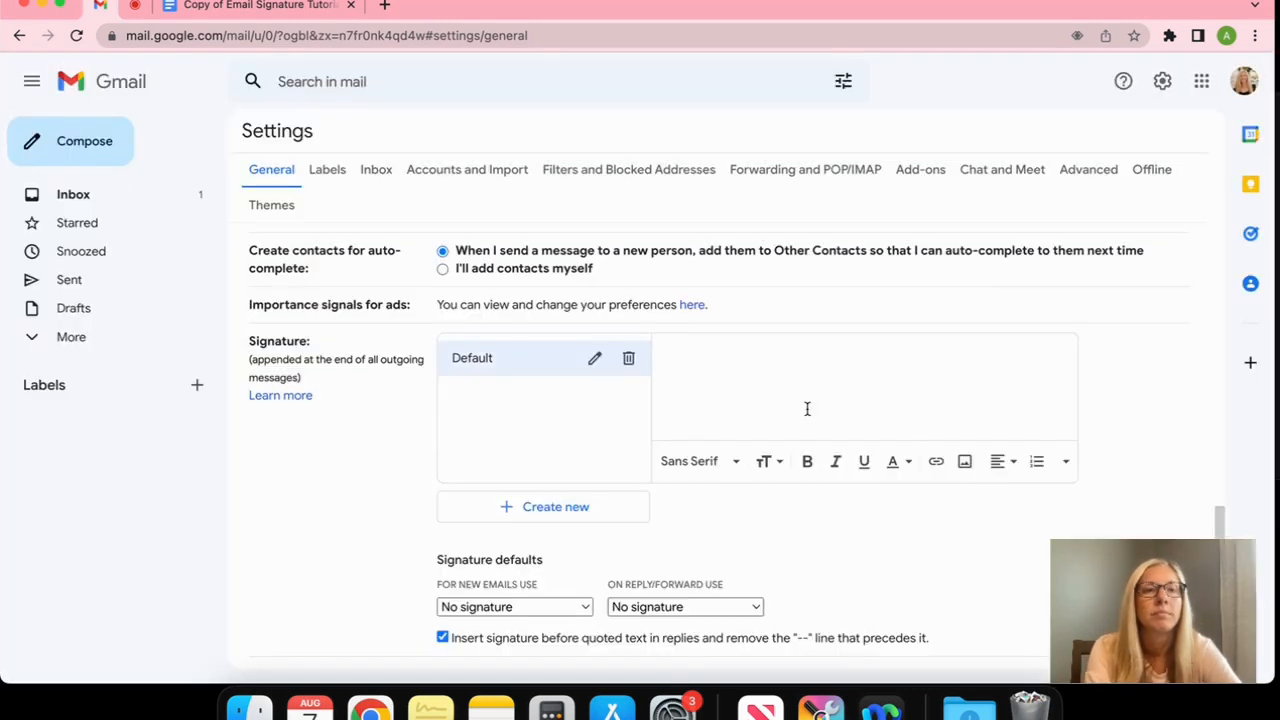
click(258, 7)
Select and copy the whole signature table in Google Docs
scroll(406, 310, up, 15)
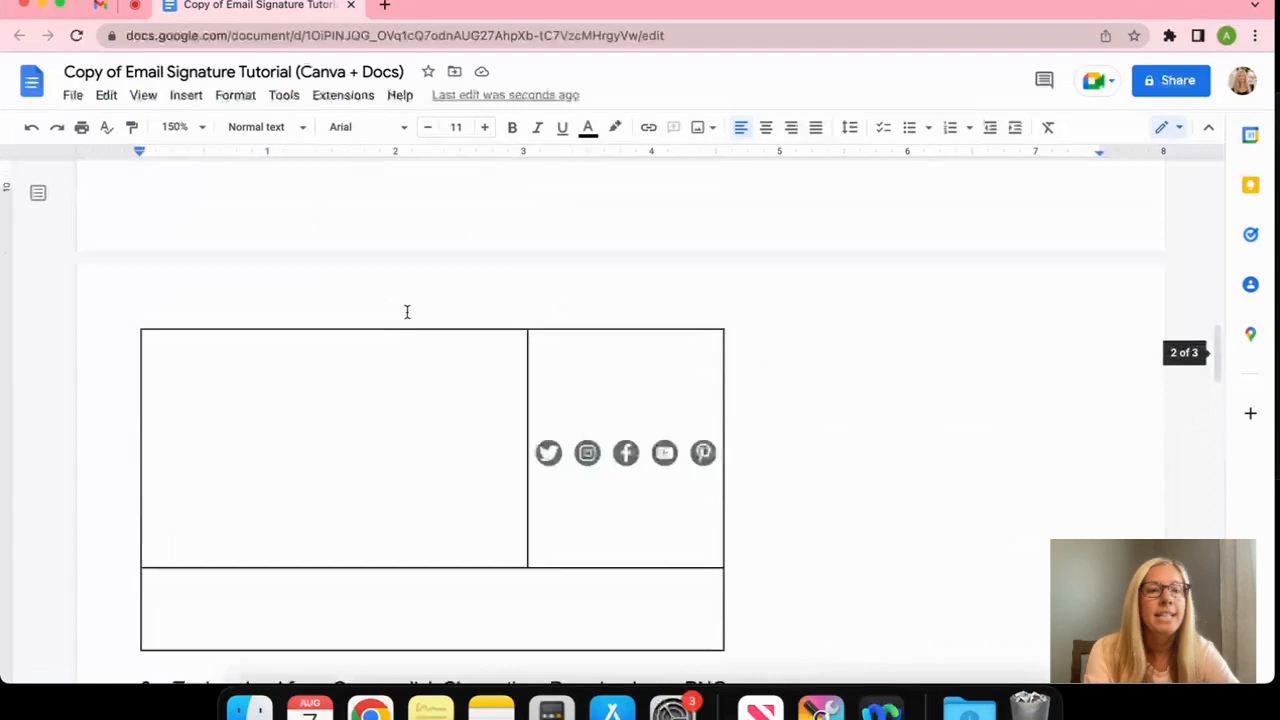
scroll(406, 314, up, 3)
scroll(366, 320, down, 1)
click(163, 608)
drag(184, 604, 163, 449)
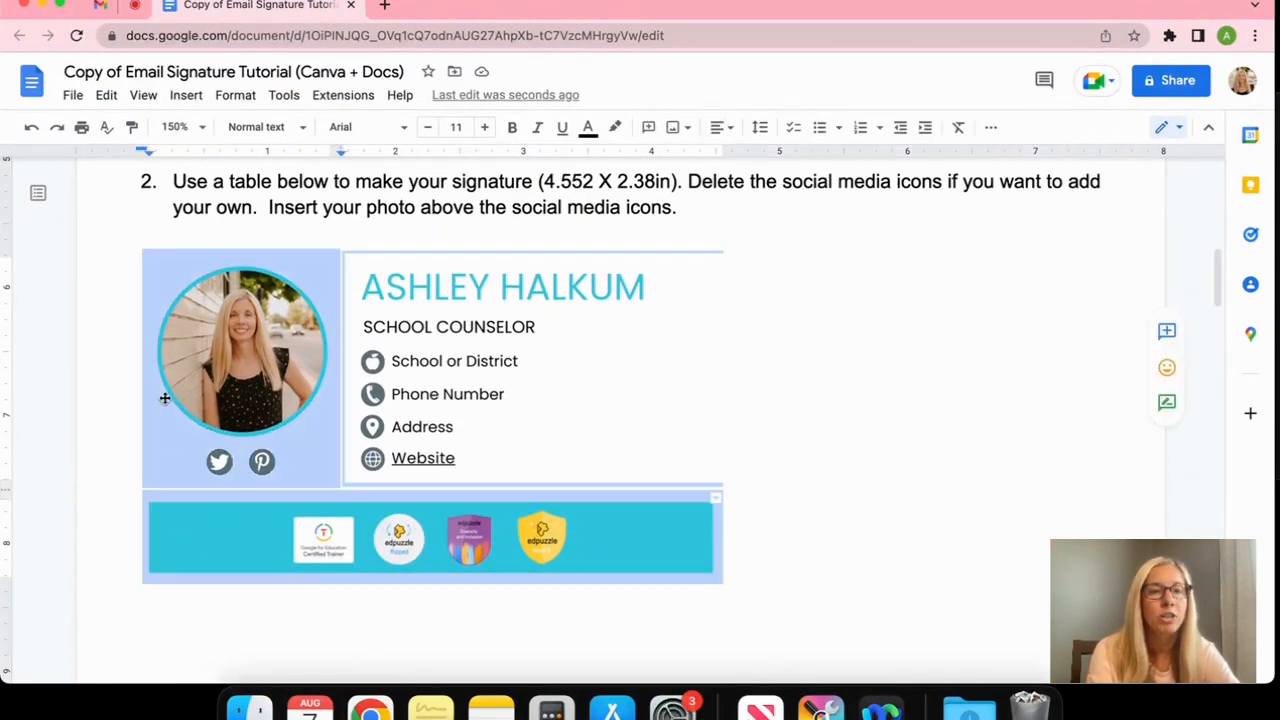
right_click(245, 317)
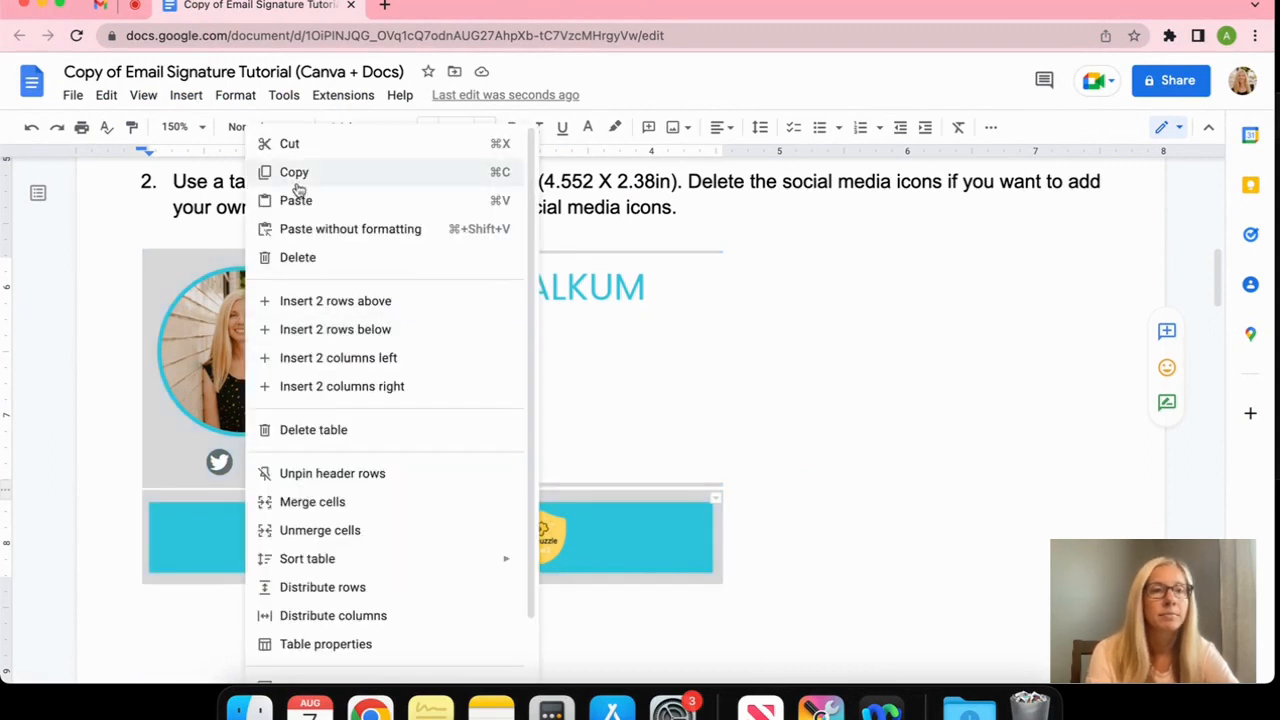
click(290, 172)
Paste the signature table into Gmail's Default signature box
click(106, 14)
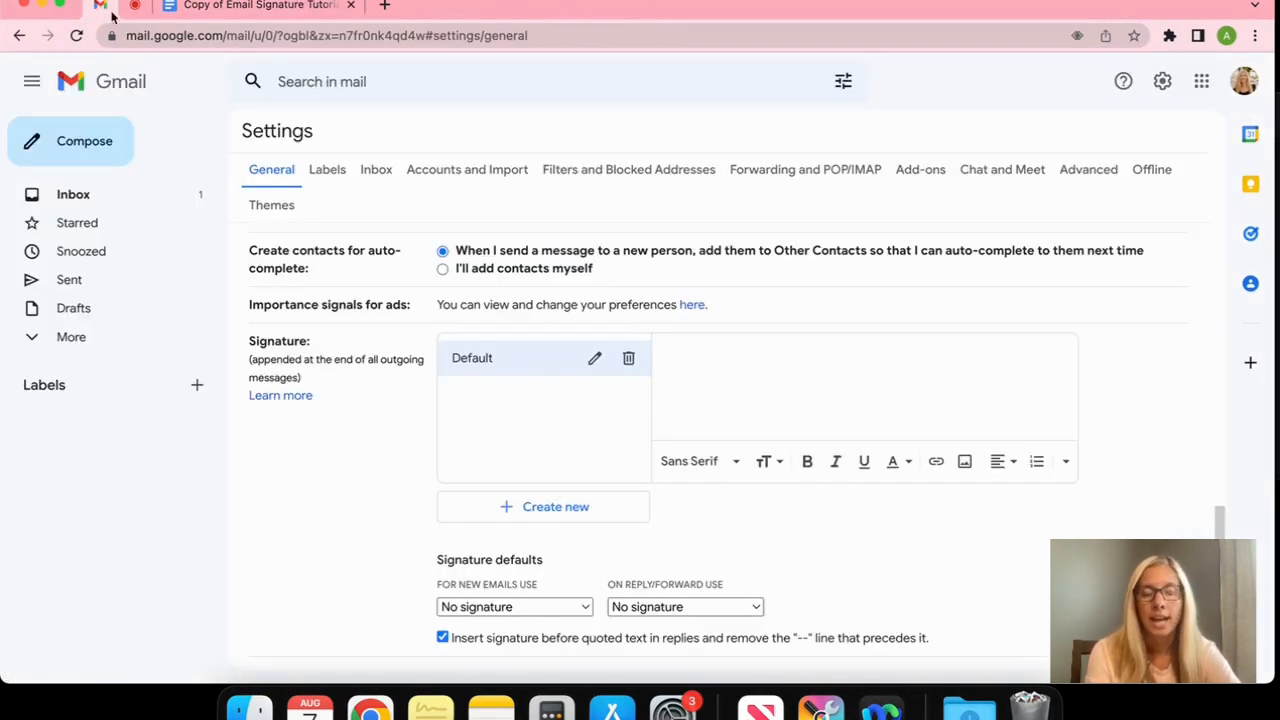
right_click(686, 355)
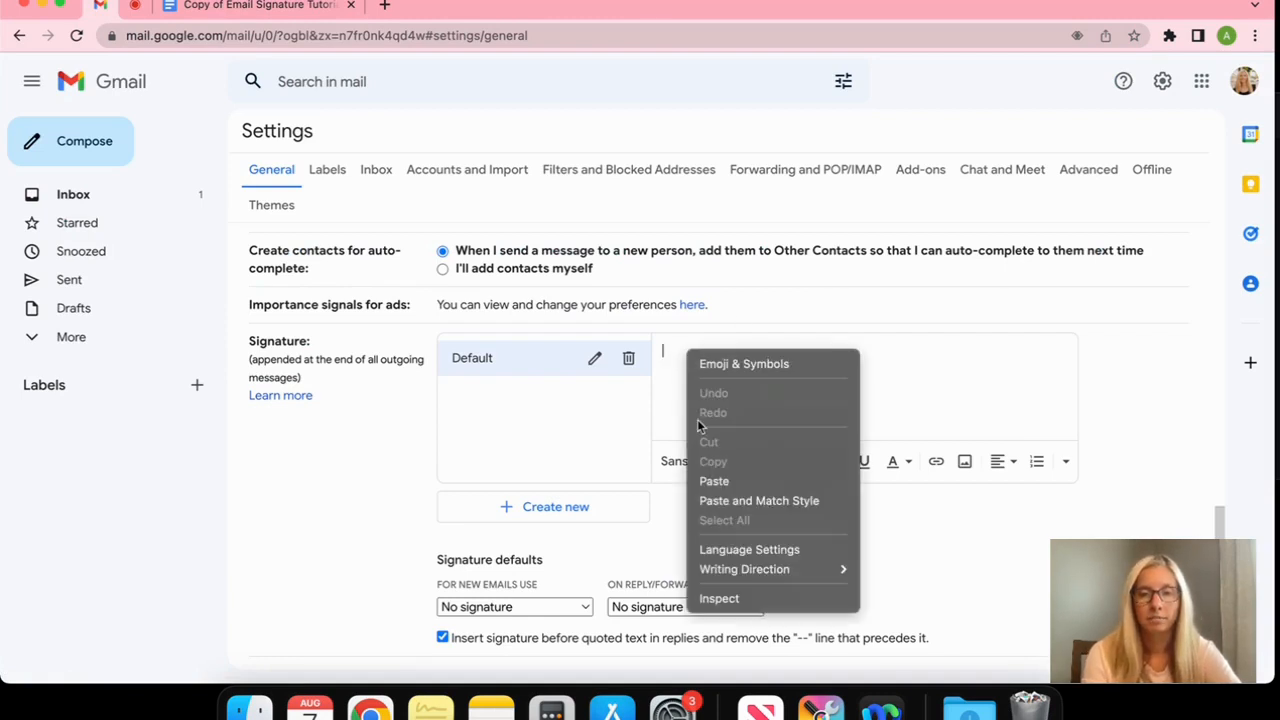
click(716, 479)
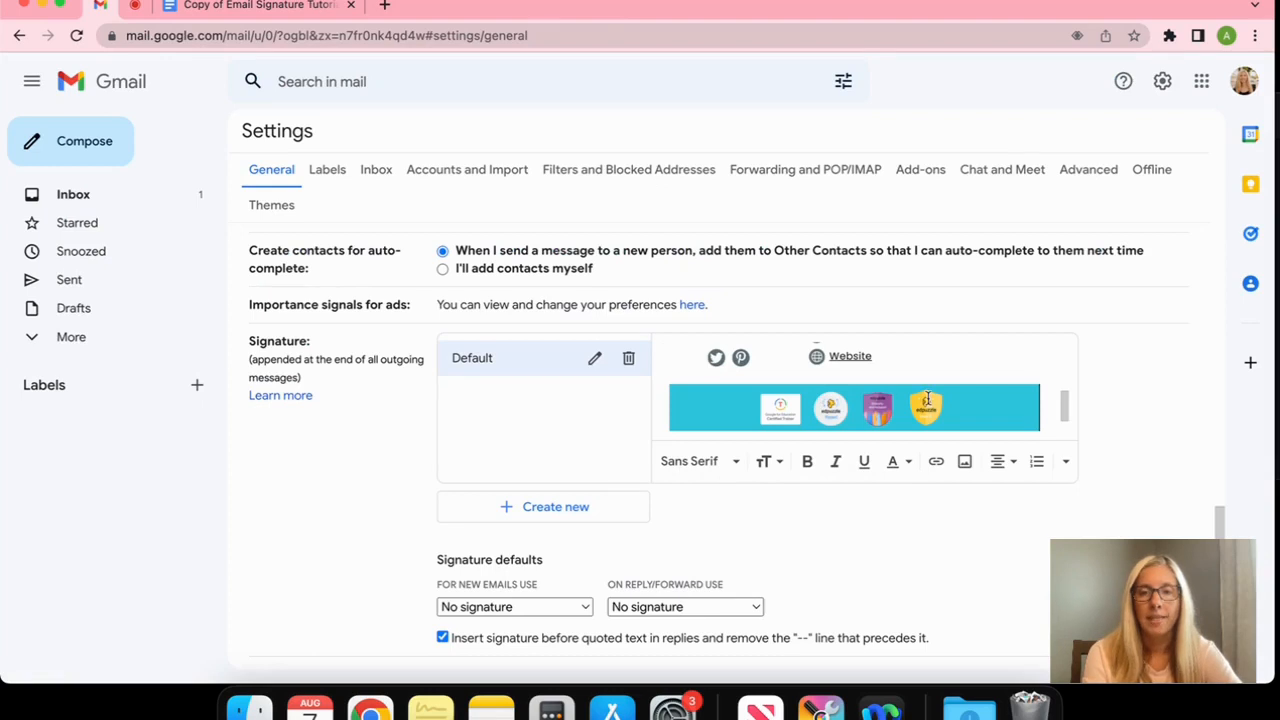
scroll(927, 398, up, 5)
Check the pasted signature's website, Twitter and Pinterest links
scroll(927, 398, down, 1)
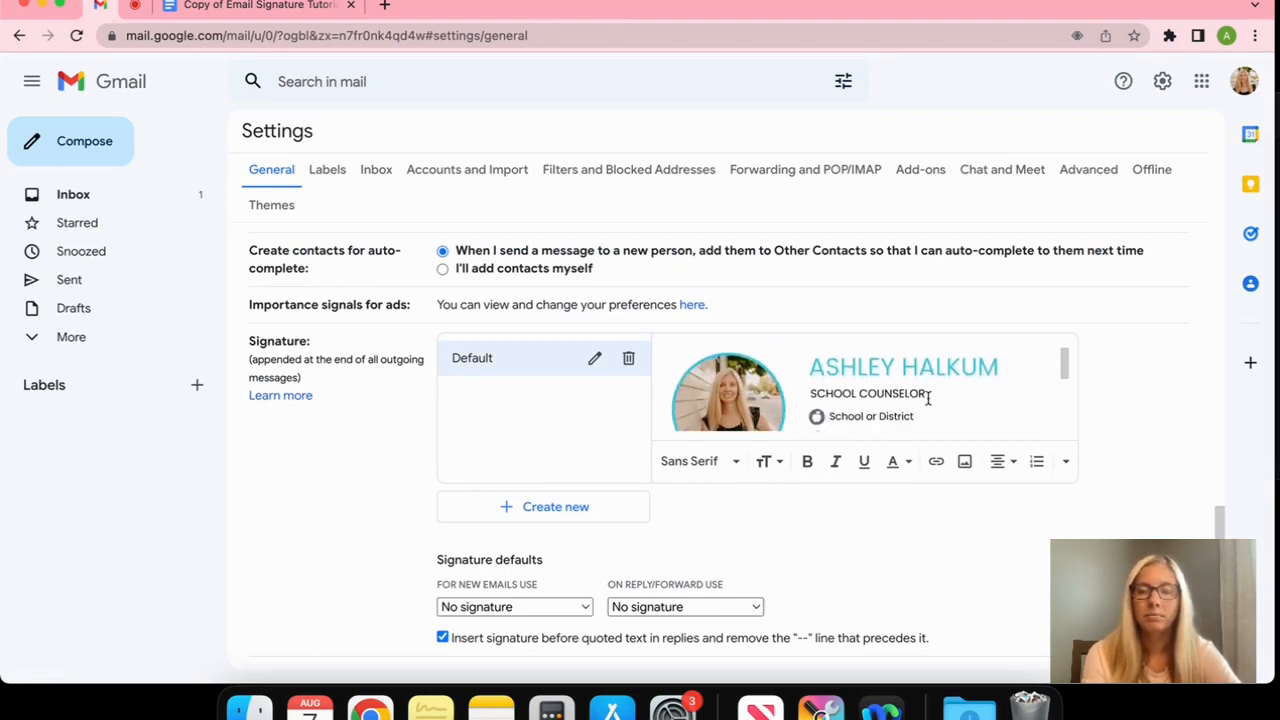
scroll(927, 398, down, 5)
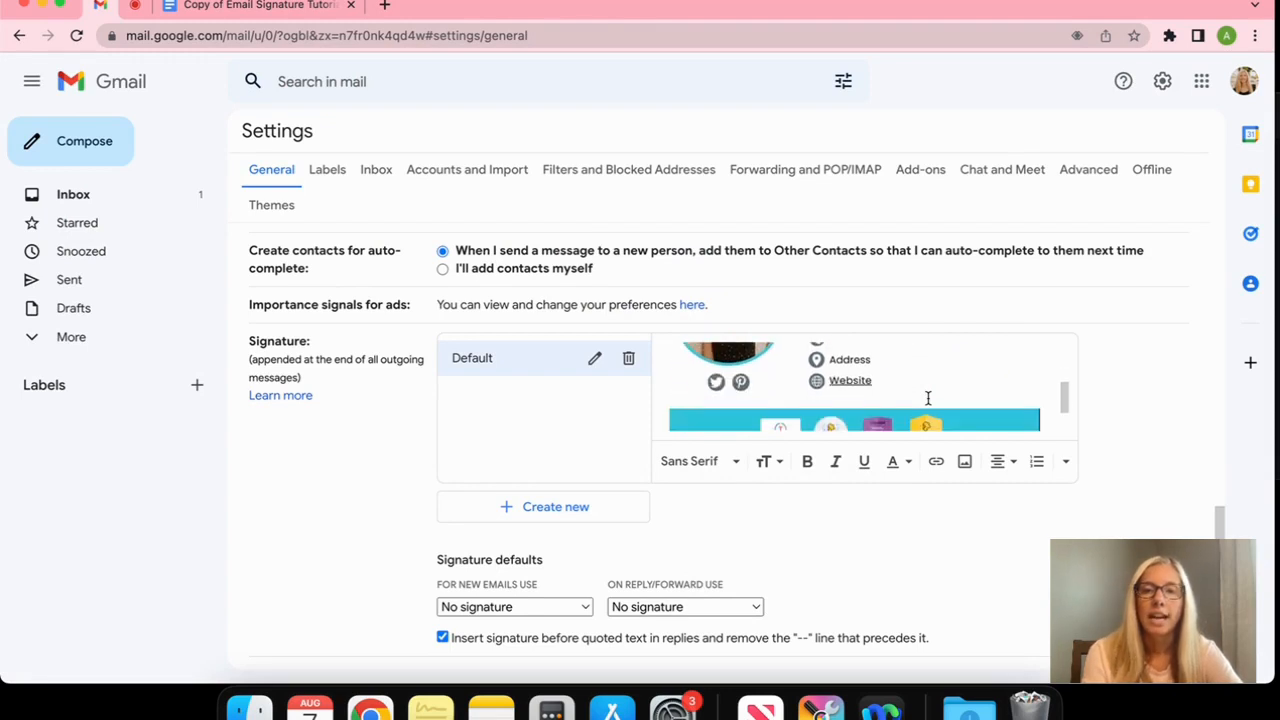
scroll(927, 398, up, 3)
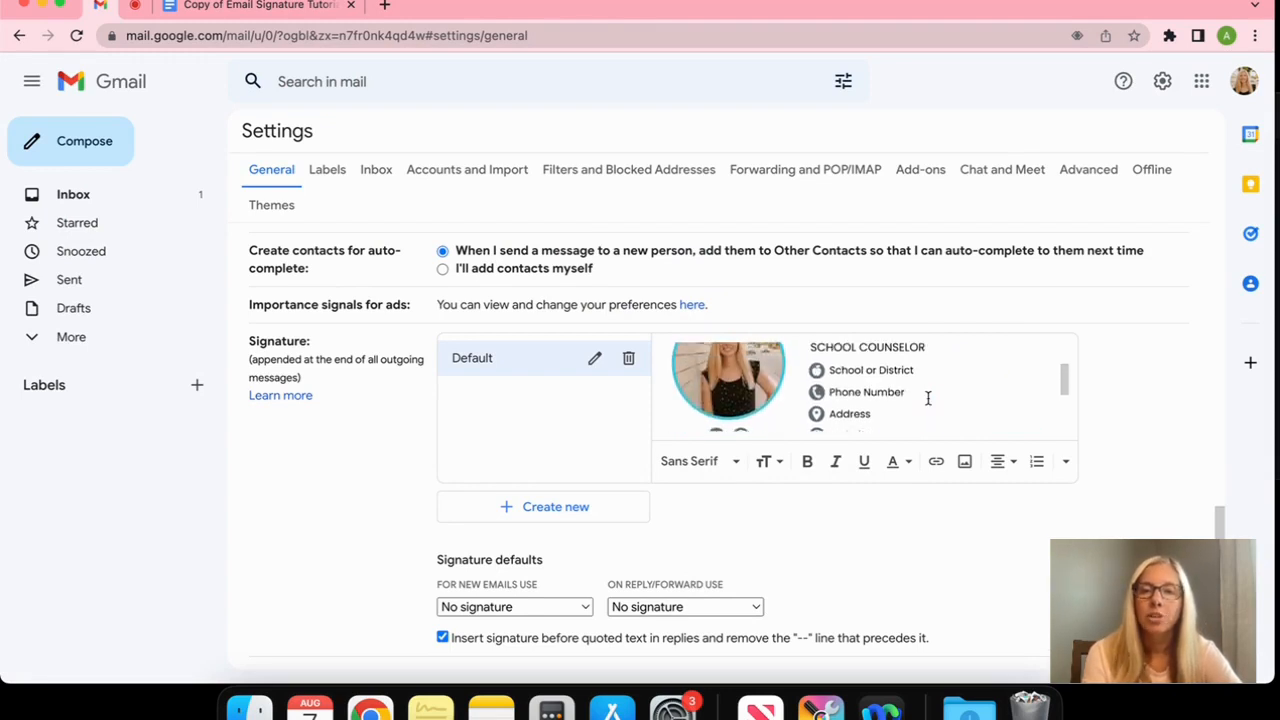
click(892, 385)
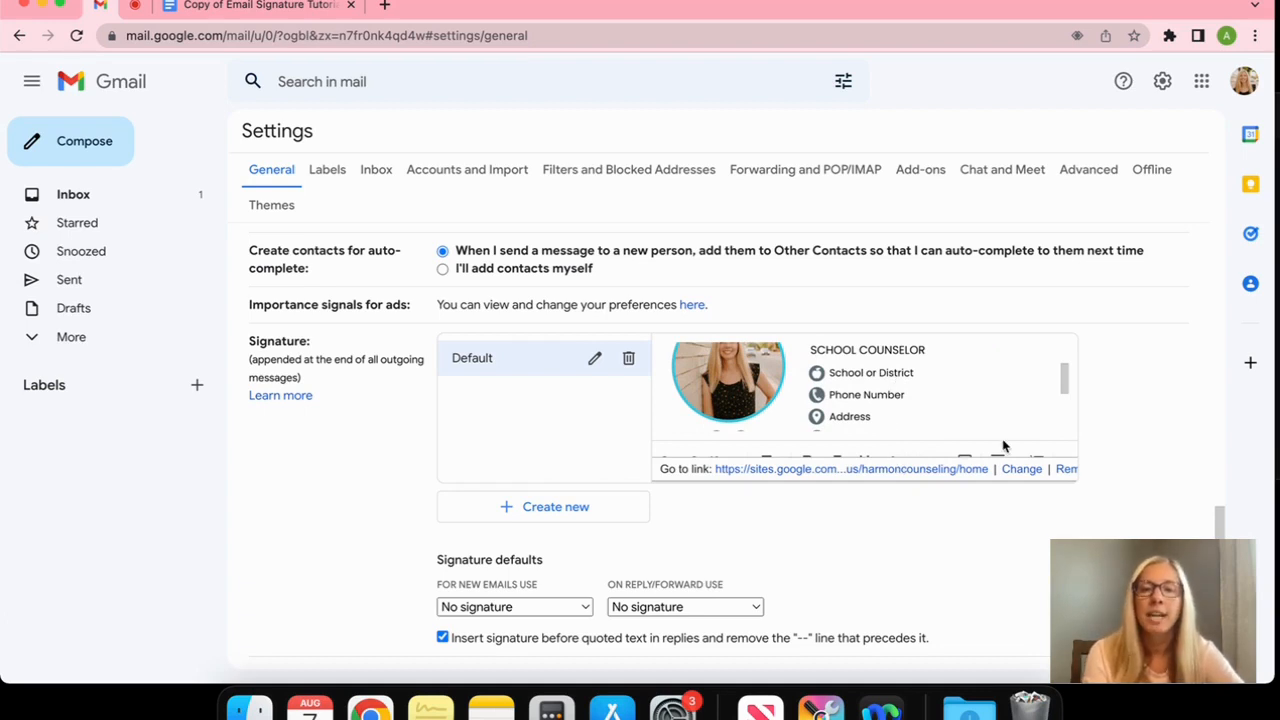
scroll(1004, 446, down, 1)
scroll(925, 386, down, 2)
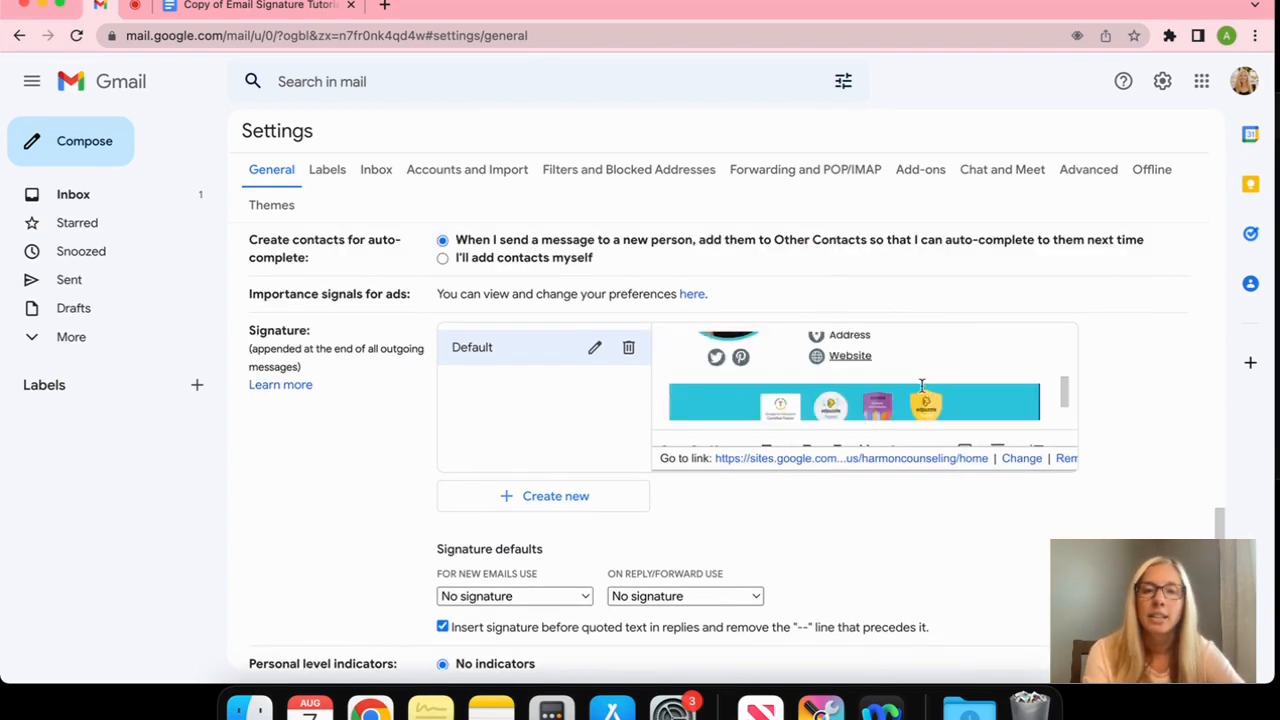
click(716, 358)
click(740, 358)
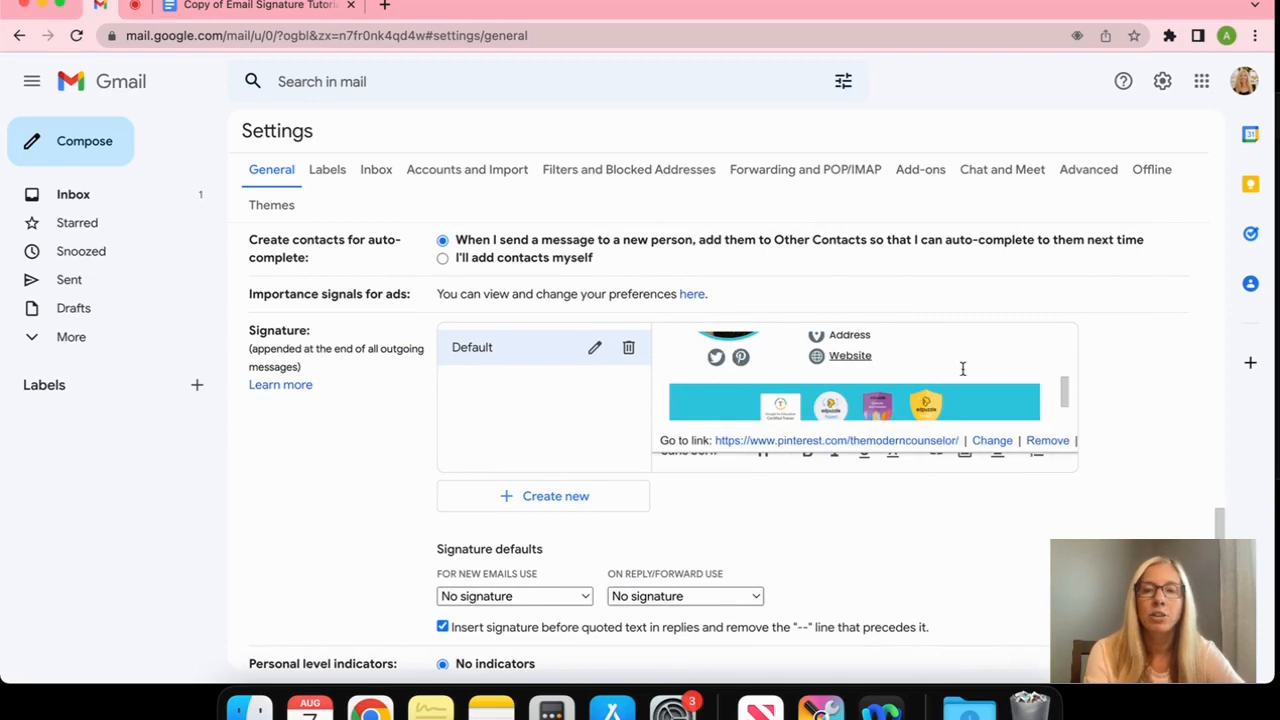
scroll(590, 477, down, 2)
Use Default for new emails and for replies/forwards, then save changes
click(587, 477)
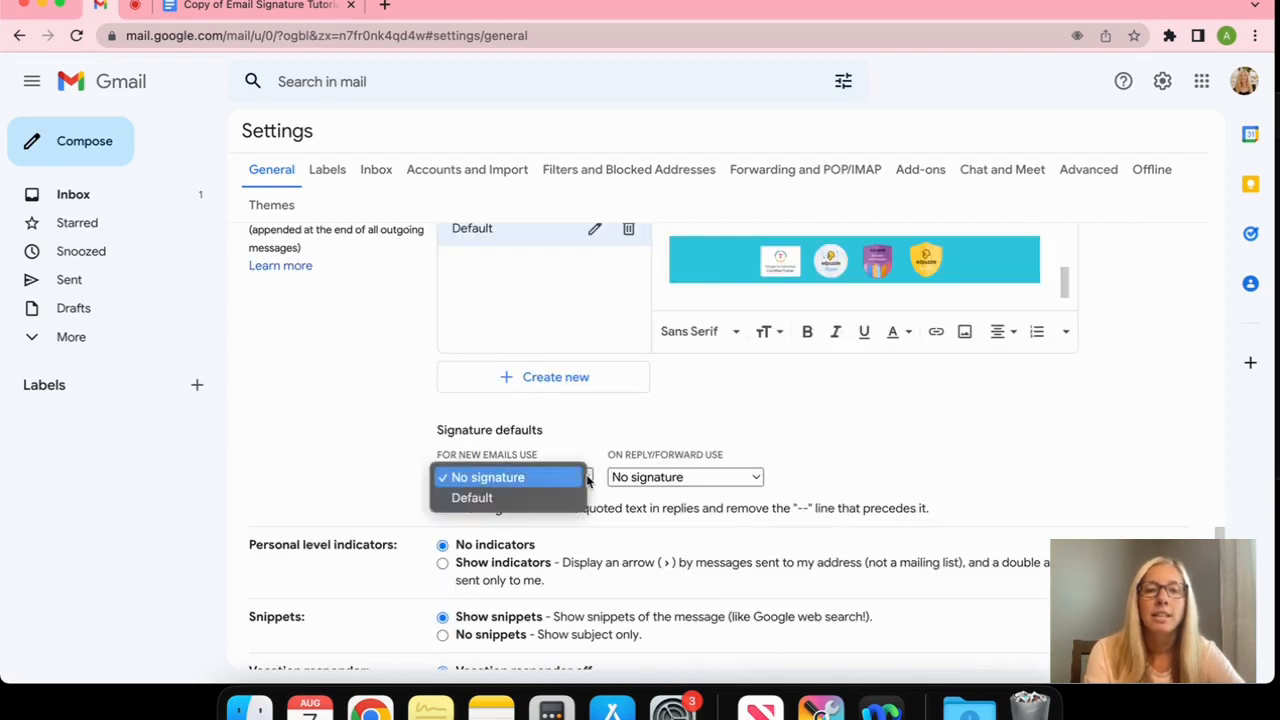
click(512, 495)
click(690, 477)
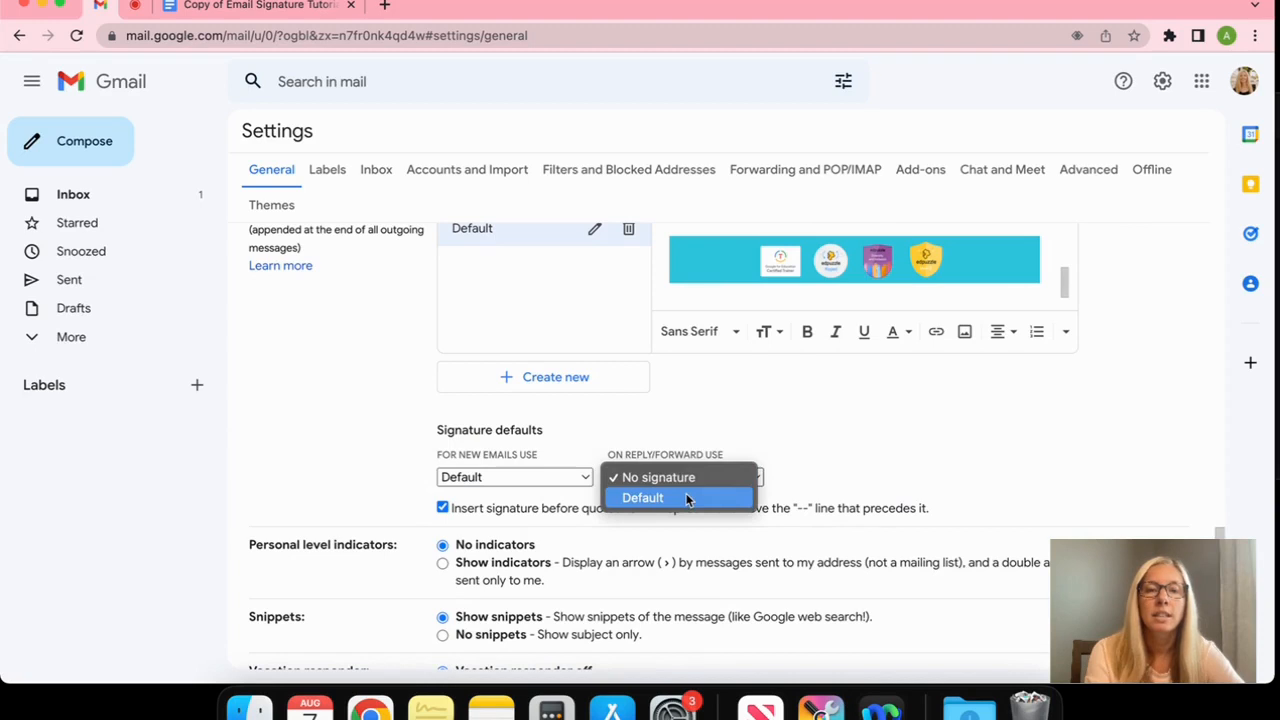
click(686, 495)
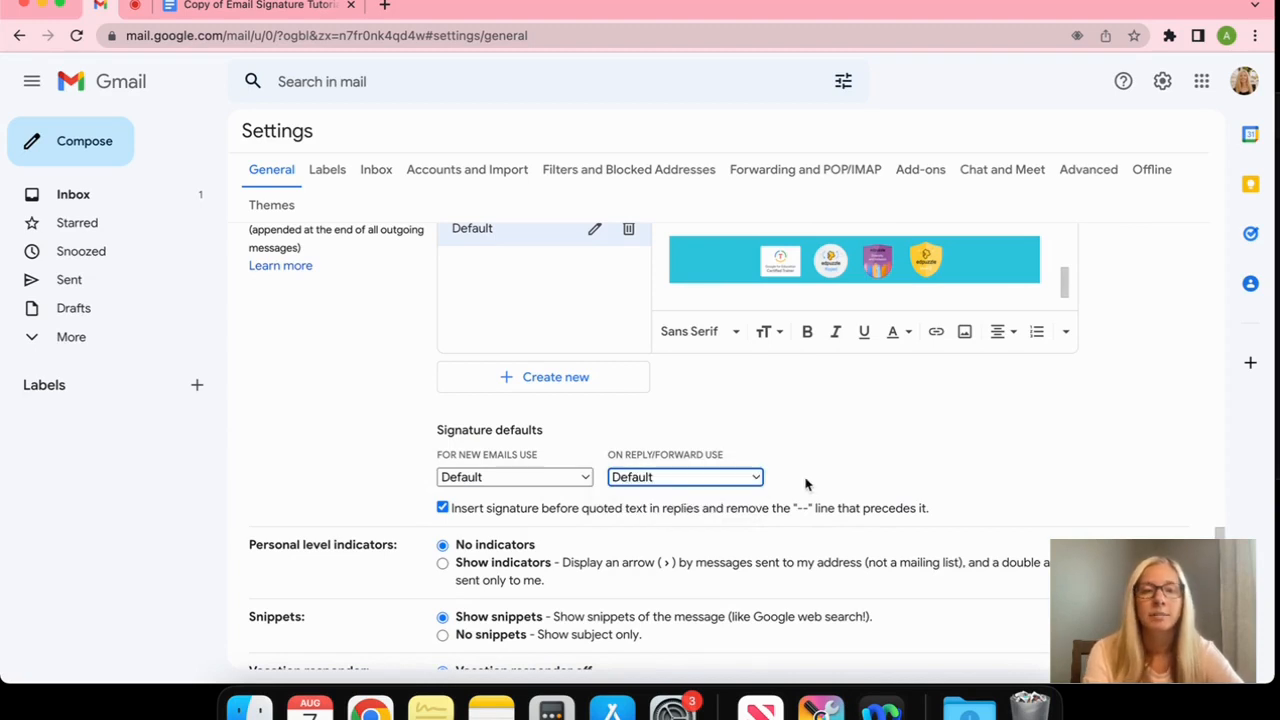
scroll(806, 486, up, 1)
scroll(860, 523, down, 5)
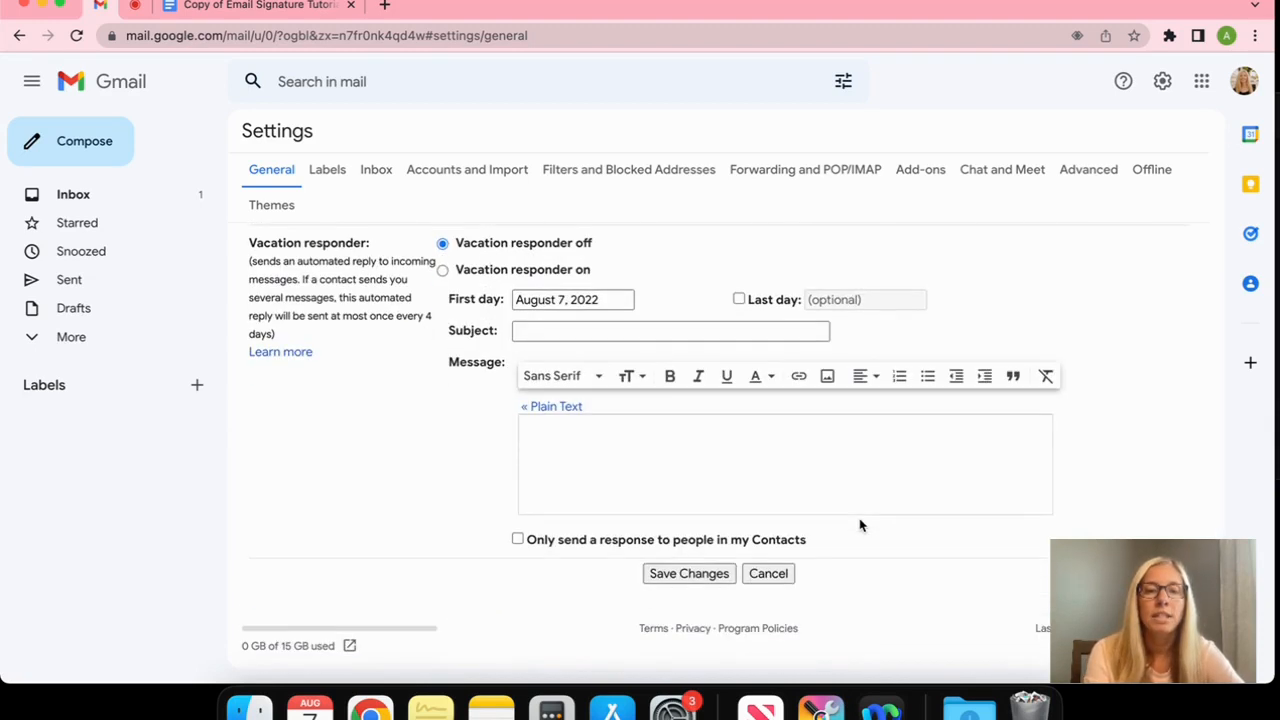
click(712, 578)
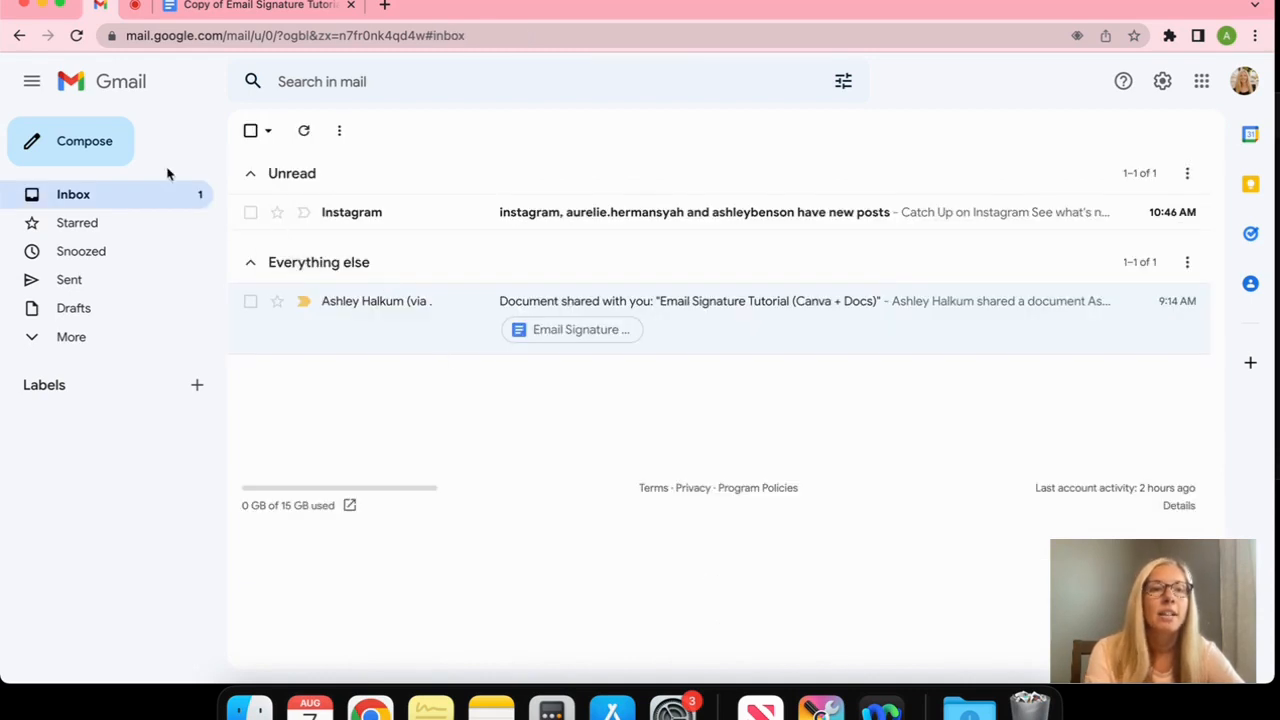
Compose a new message and check the signature's contact, Pinterest and Twitter links
click(100, 144)
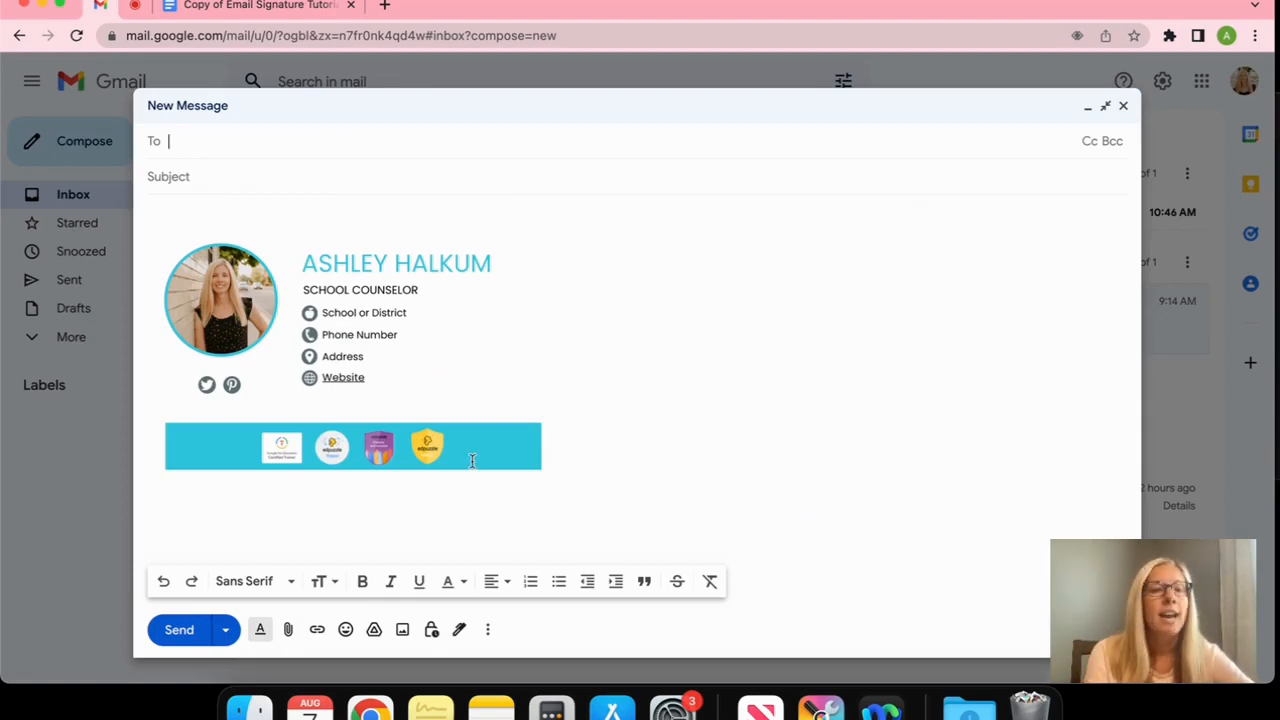
click(347, 355)
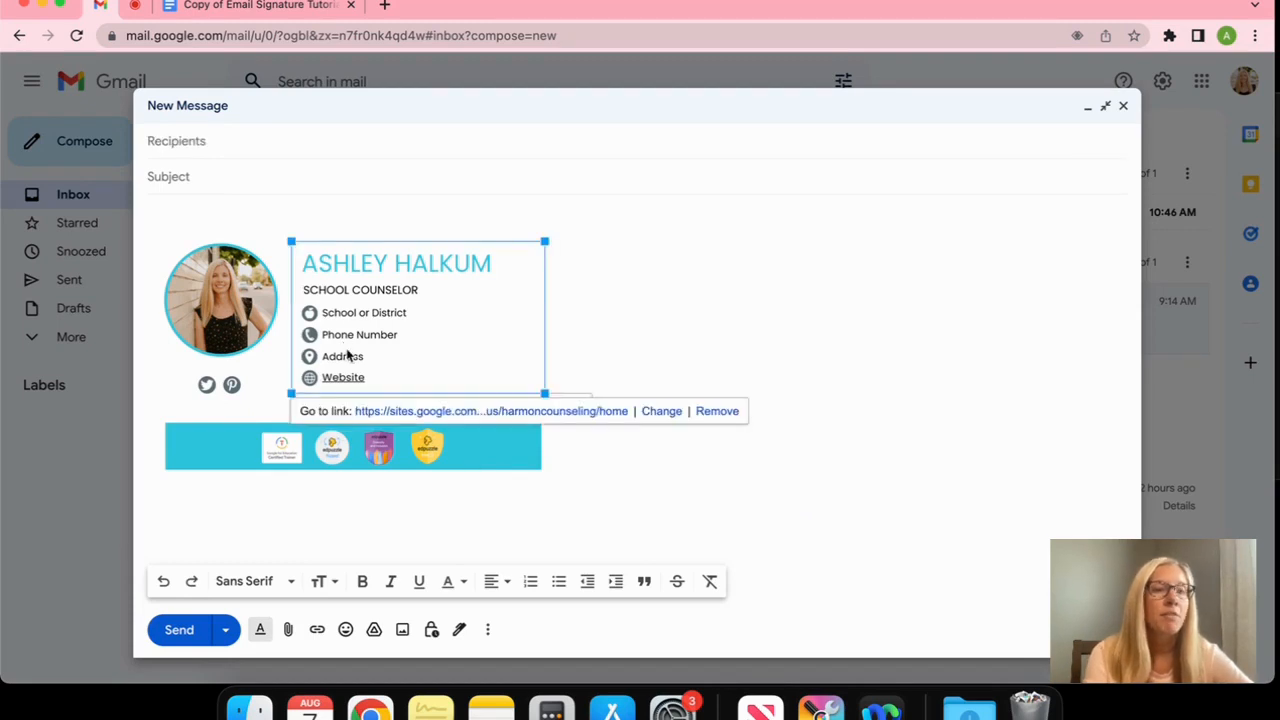
click(230, 384)
click(205, 388)
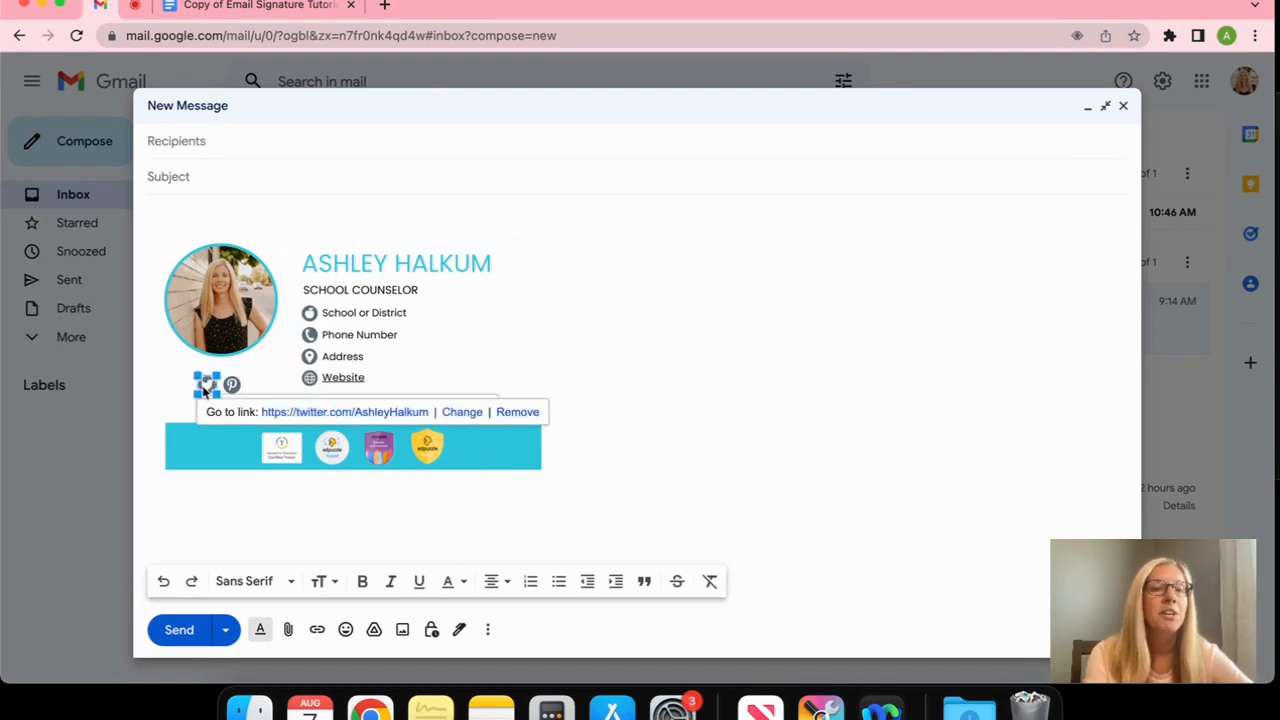
click(212, 498)
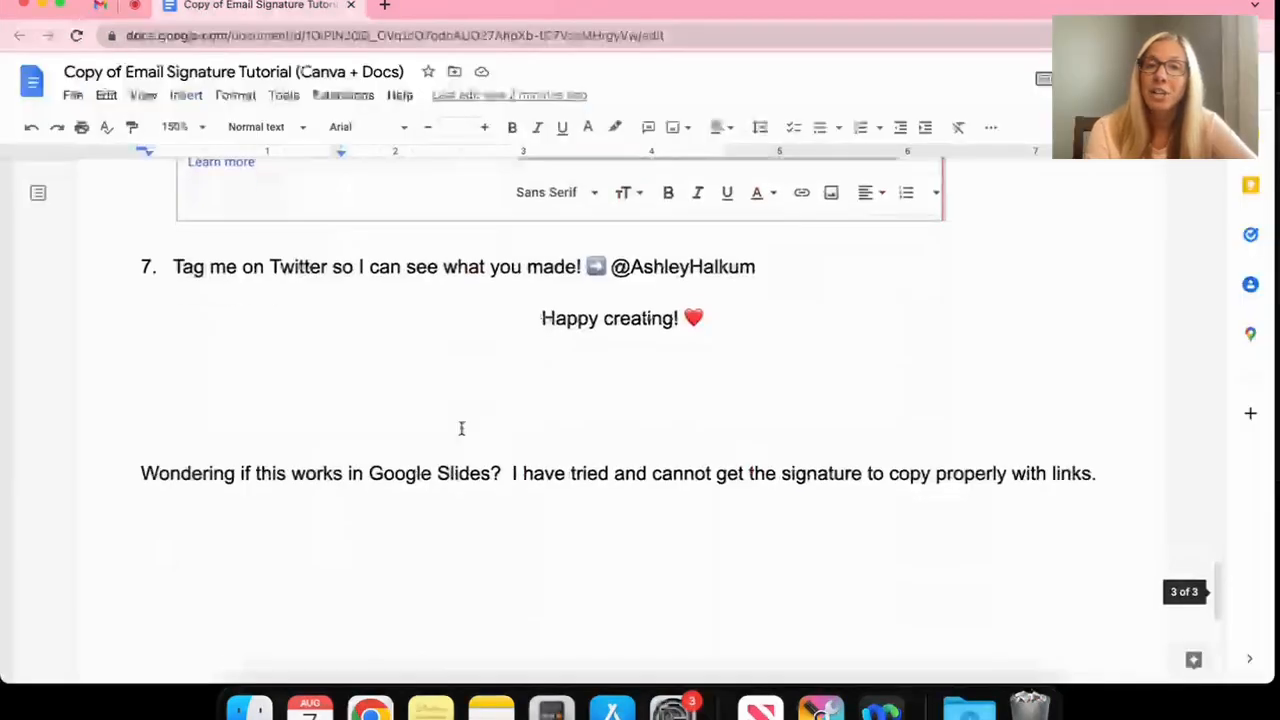
scroll(460, 428, up, 1)
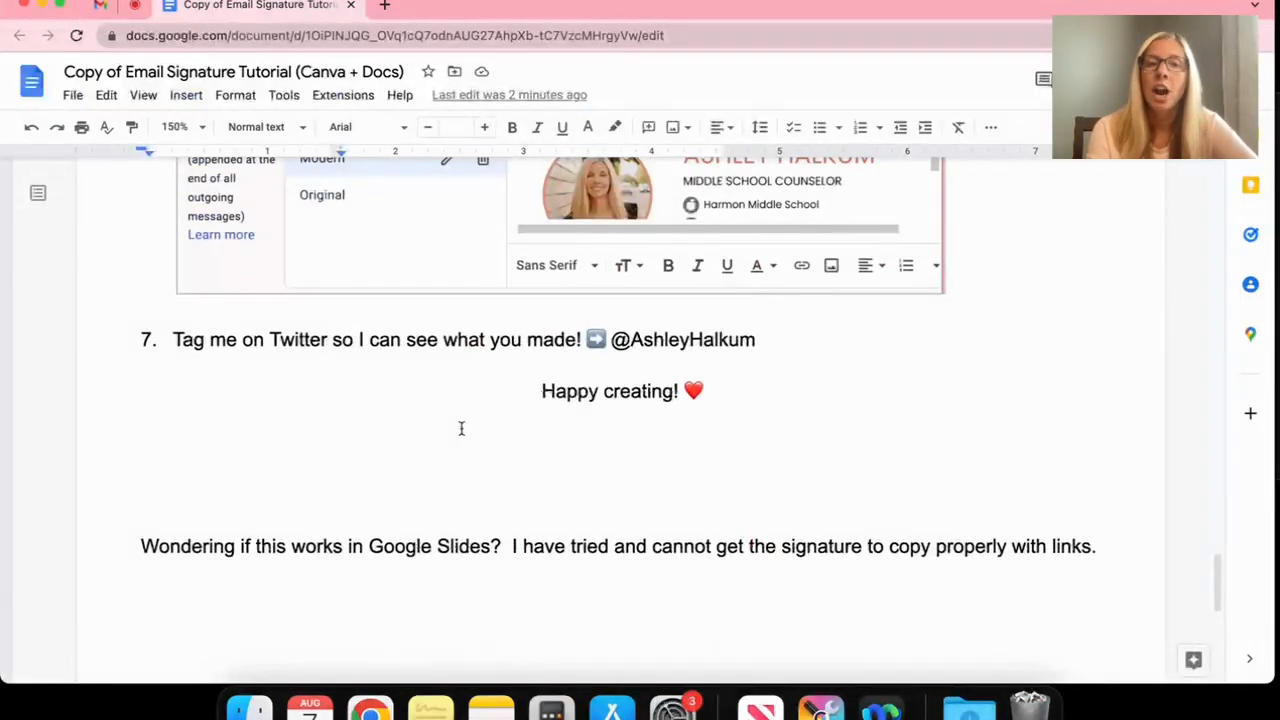